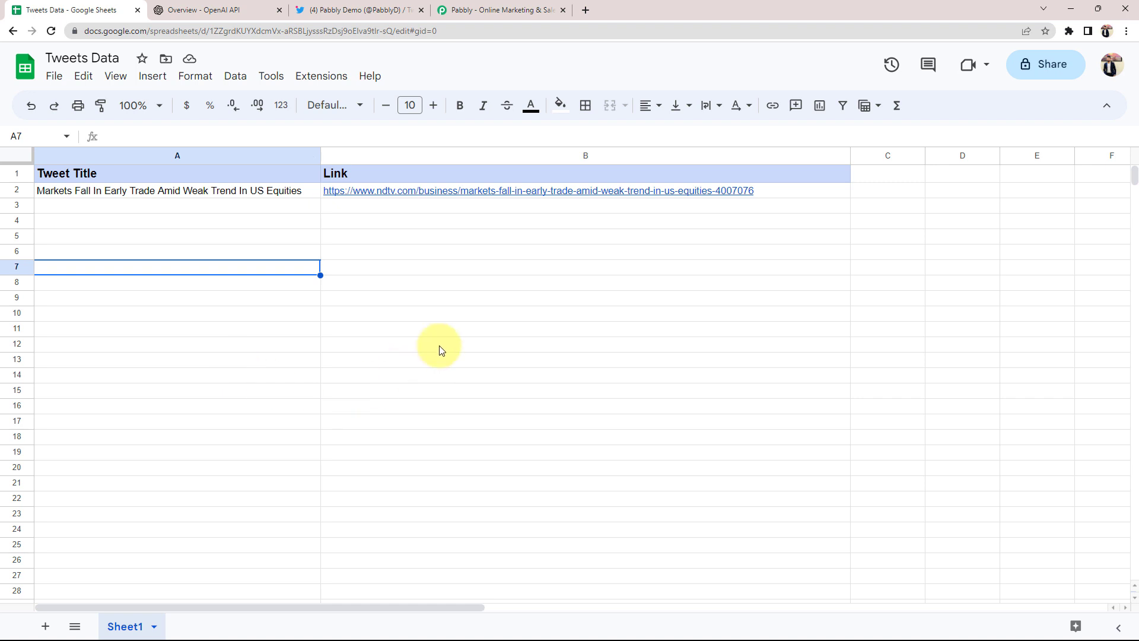
Switch to the Pabbly website, sign in to the account, and open the Pabbly Connect application
left_click(469, 9)
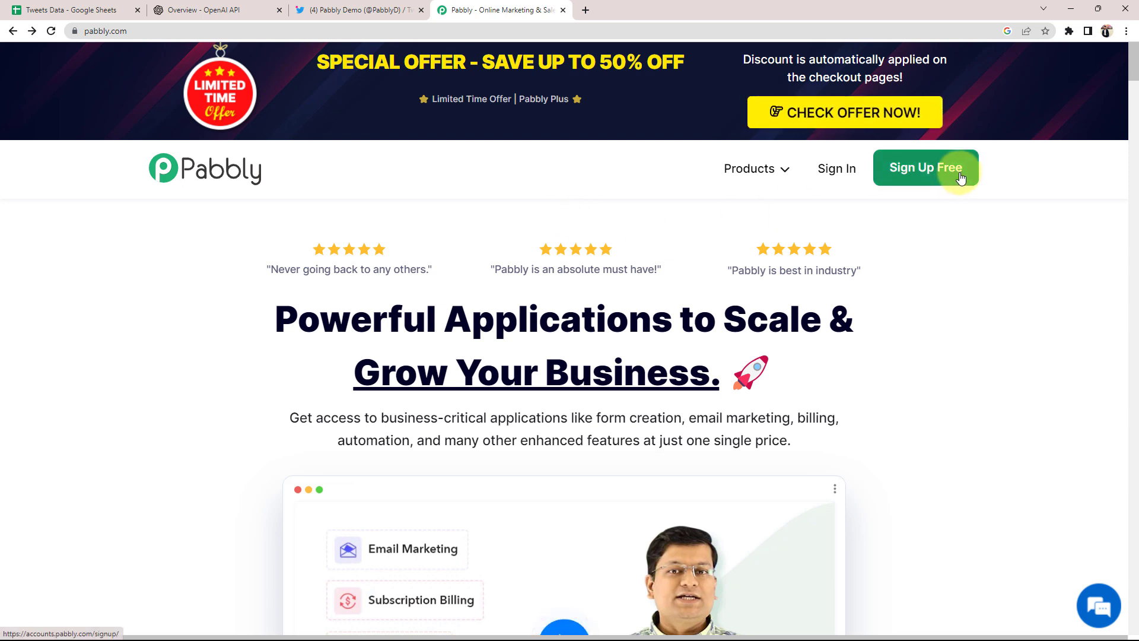
left_click(833, 170)
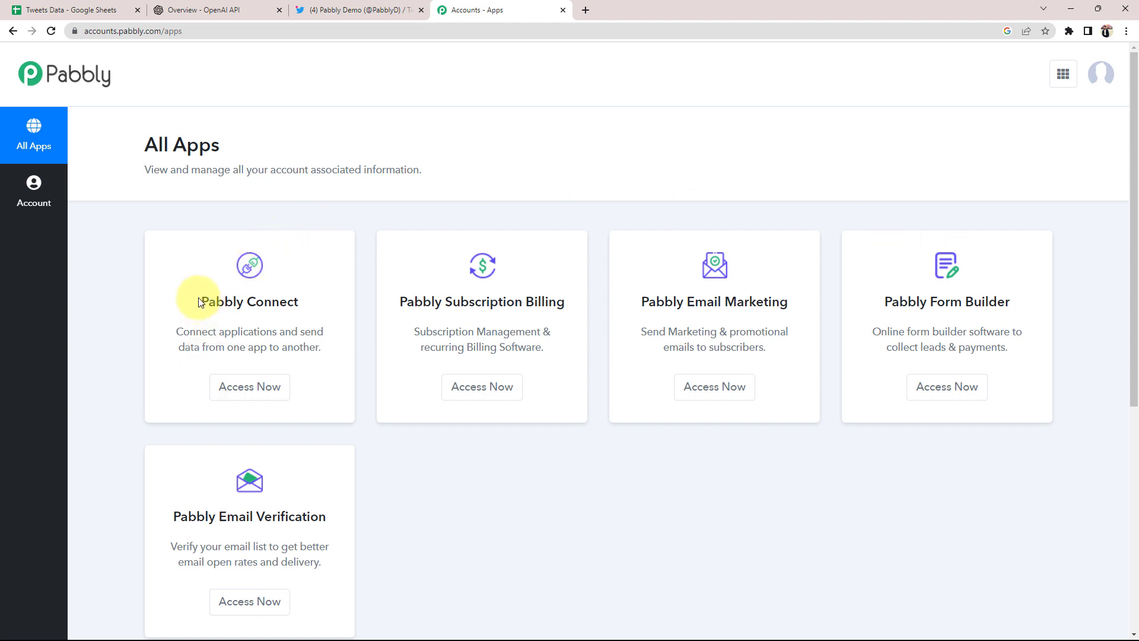
left_click_drag(204, 300, 331, 300)
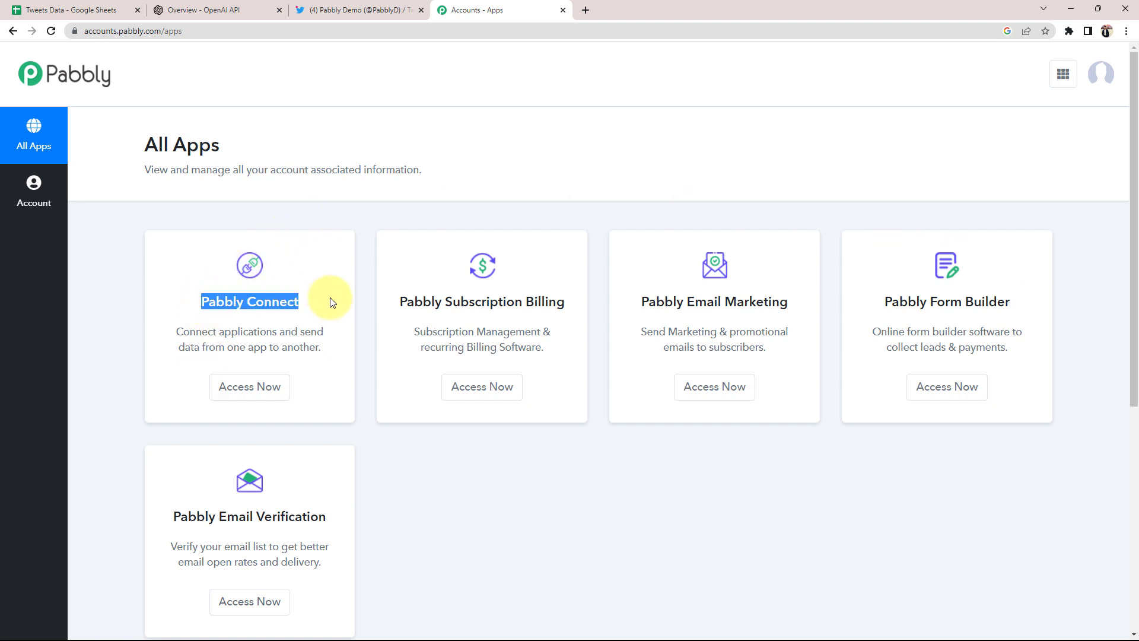
left_click(340, 190)
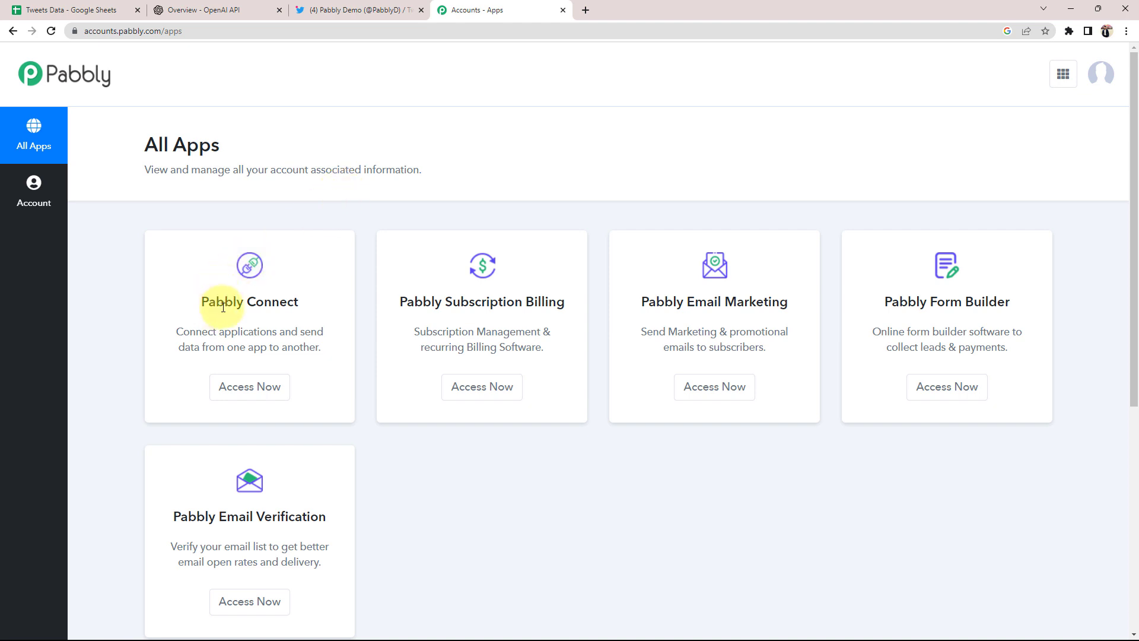
left_click(237, 386)
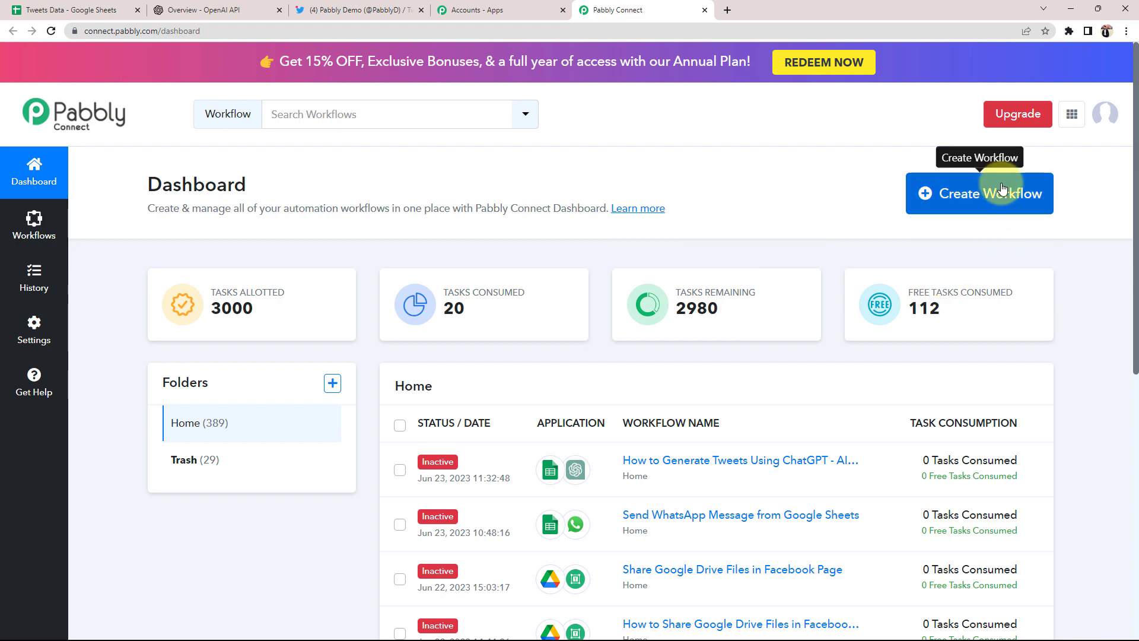
Create a new workflow named "Generate Tweets Using ChatGPT"
left_click(944, 192)
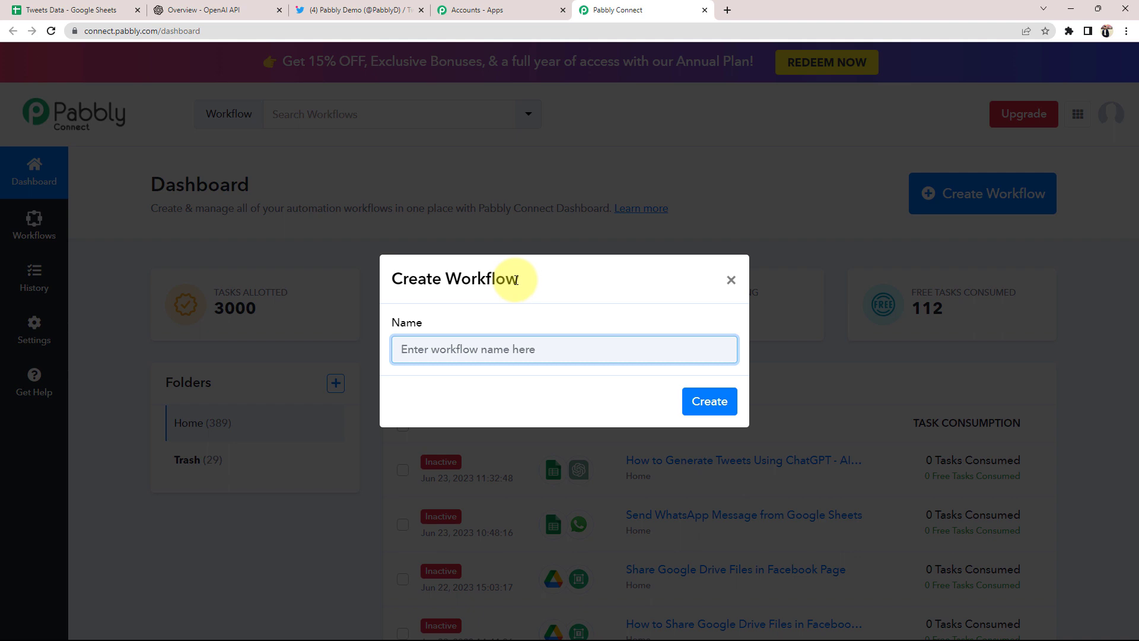
type("Generate Tweets Using ChatGPT")
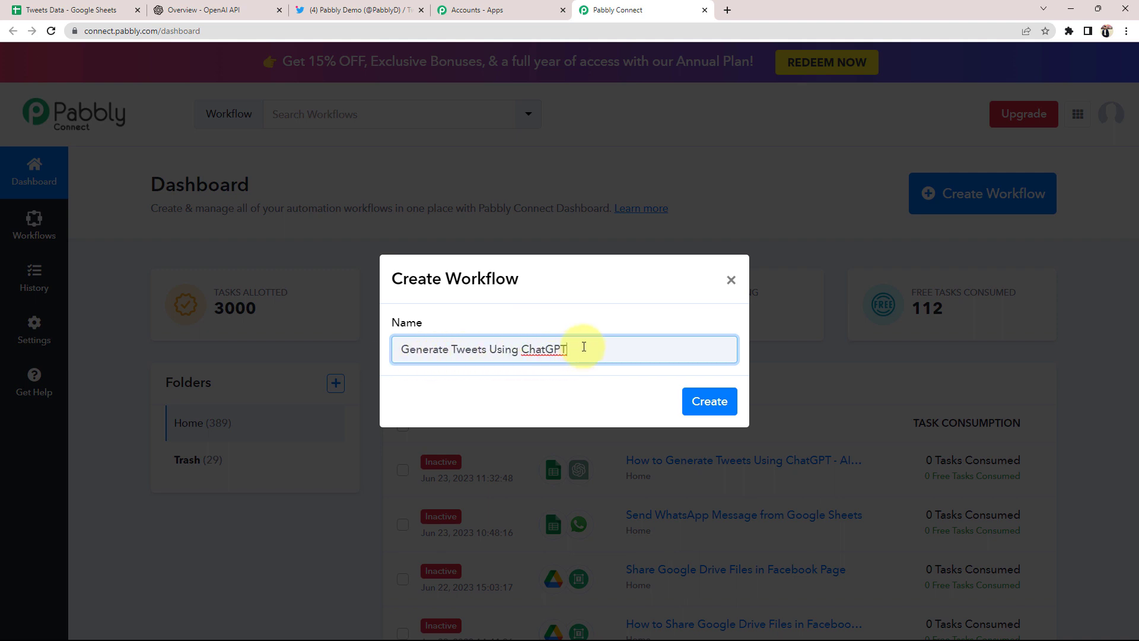
left_click(710, 401)
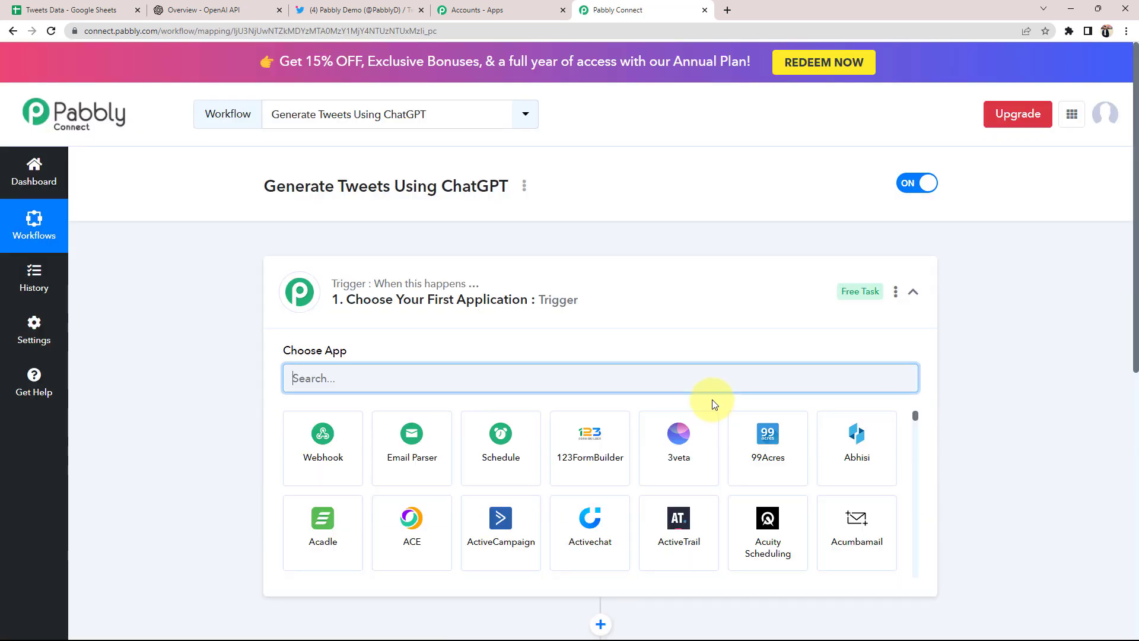
Review the collapsed trigger and action steps, the Tweets Data spreadsheet, the OpenAI platform page, and the Pabbly Demo Twitter profile
left_click(920, 289)
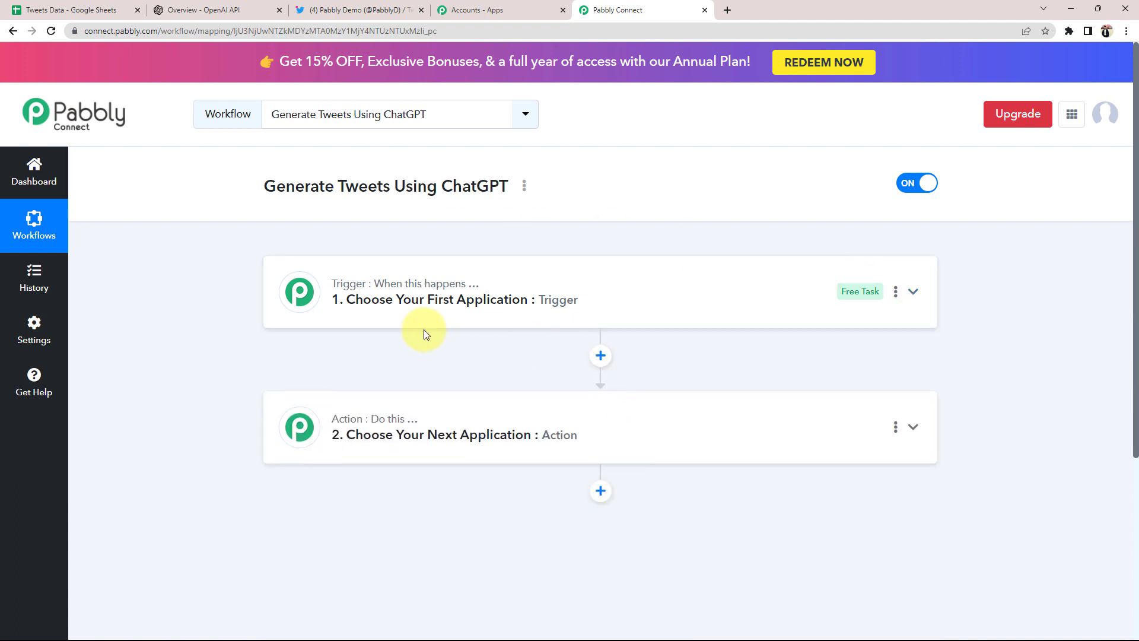
mouse_move(347, 421)
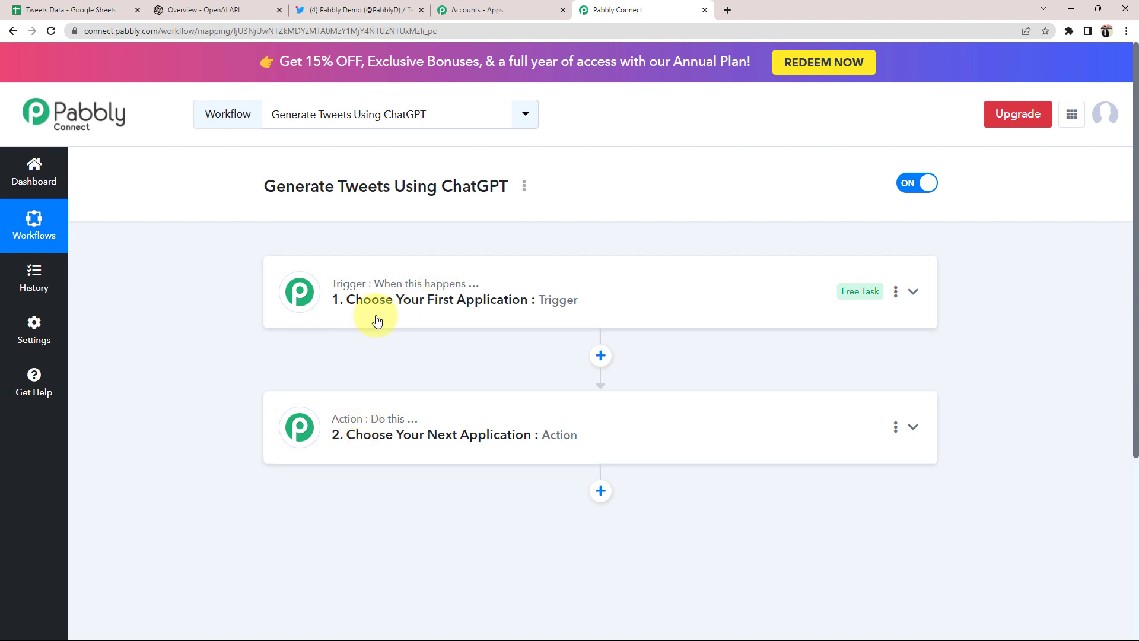
mouse_move(353, 289)
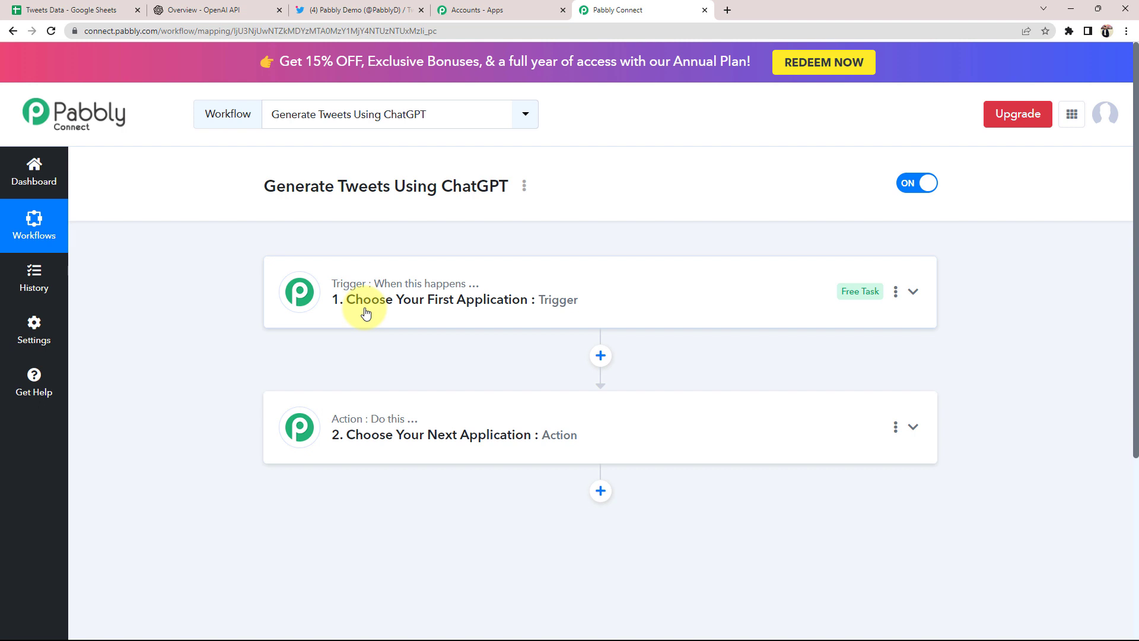
left_click(103, 9)
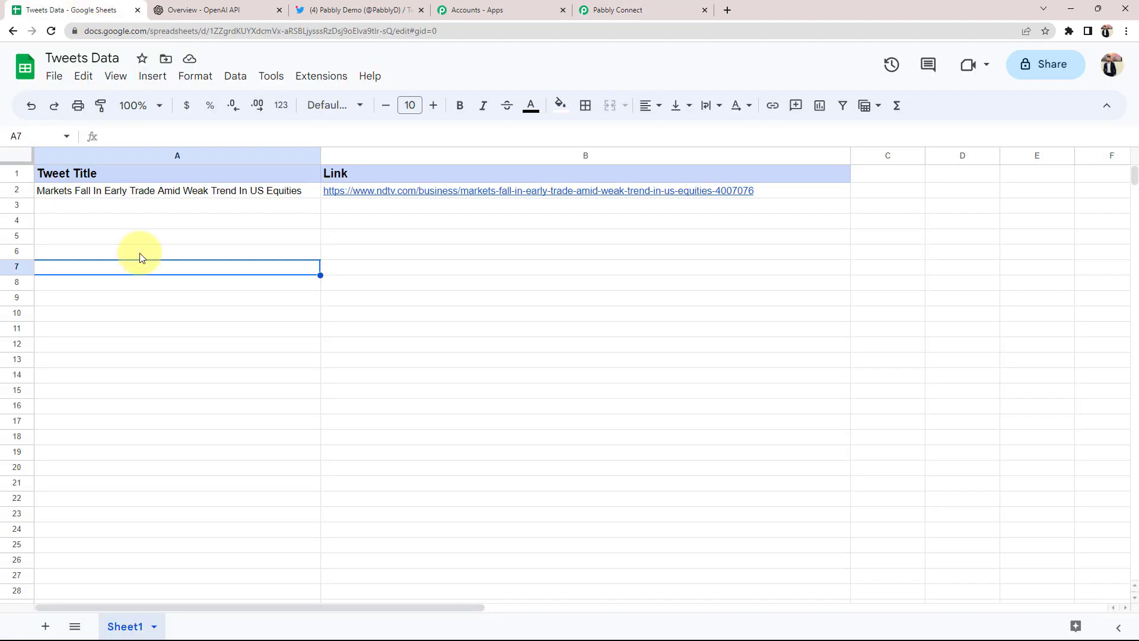
double_click(154, 205)
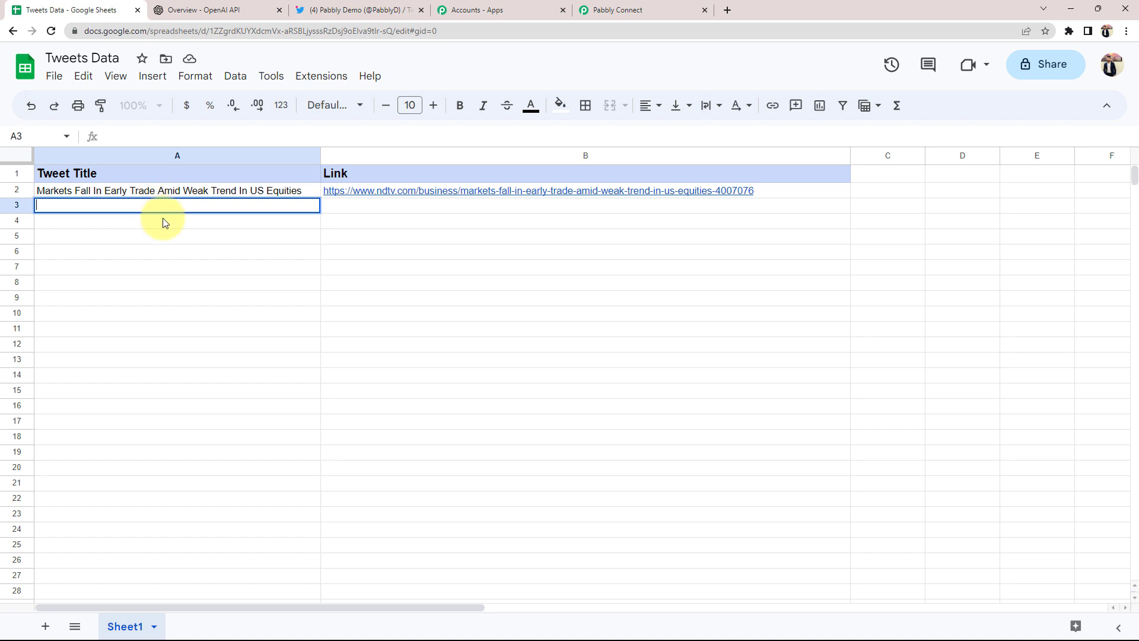
left_click(191, 10)
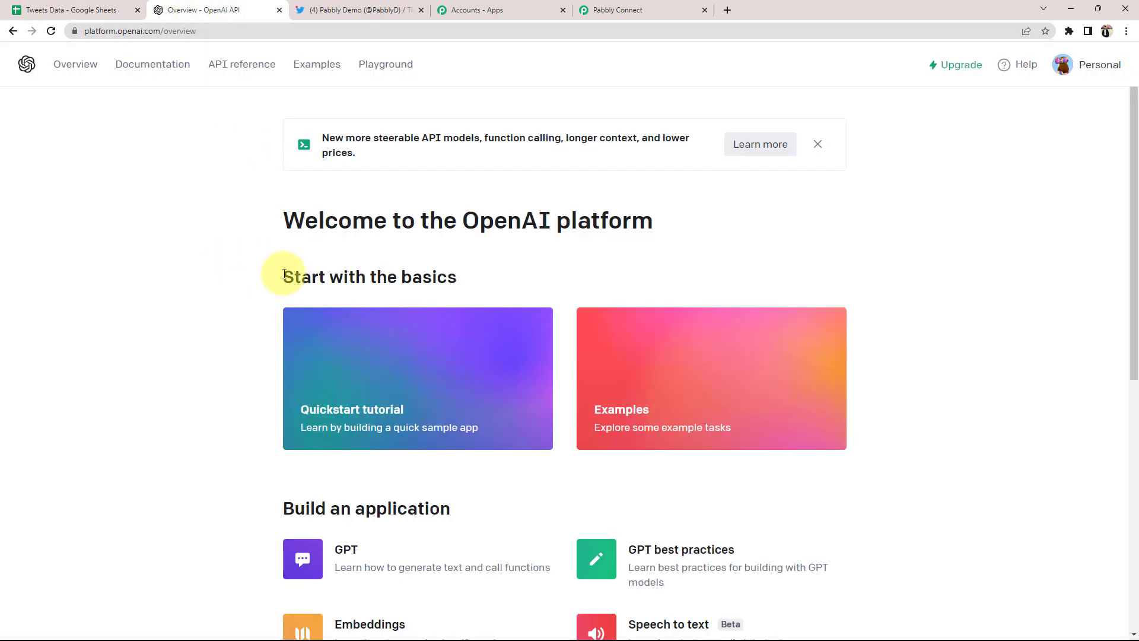
left_click(359, 10)
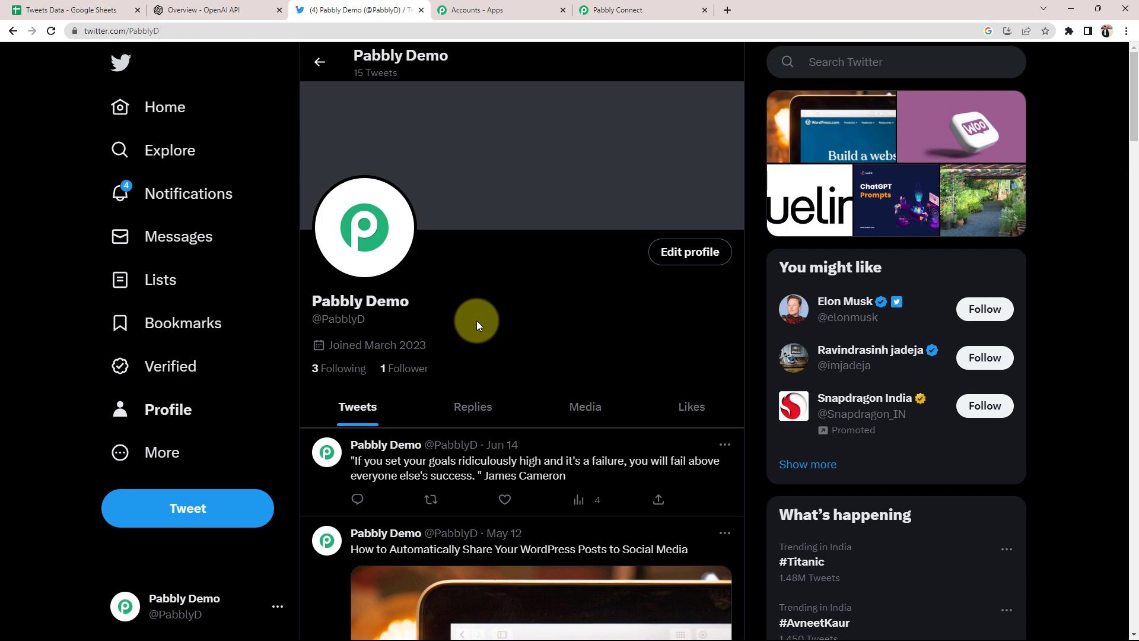
Return to the Pabbly Connect workflow and set its trigger to Google Sheets with the event New or Updated Spreadsheet Row
left_click(600, 10)
left_click(389, 306)
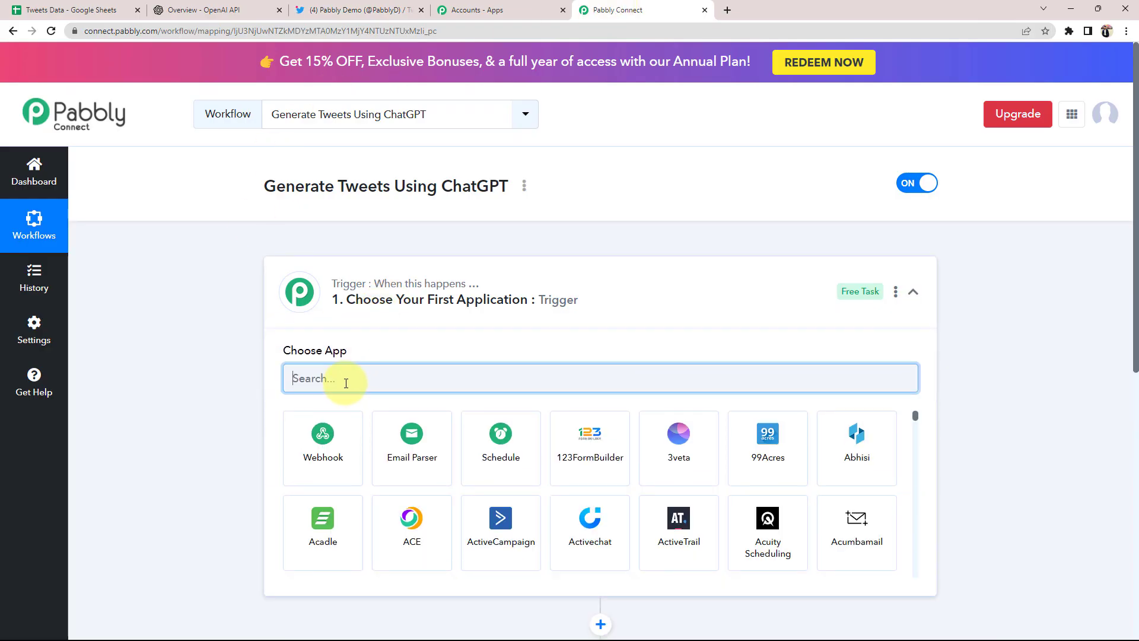
type("googl")
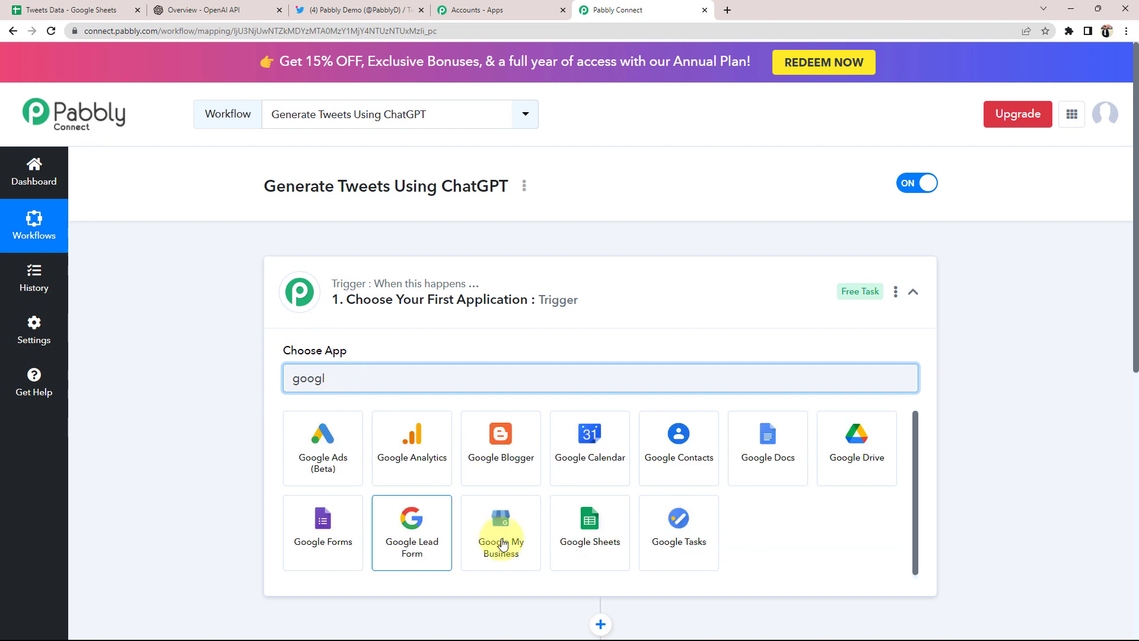
left_click(595, 547)
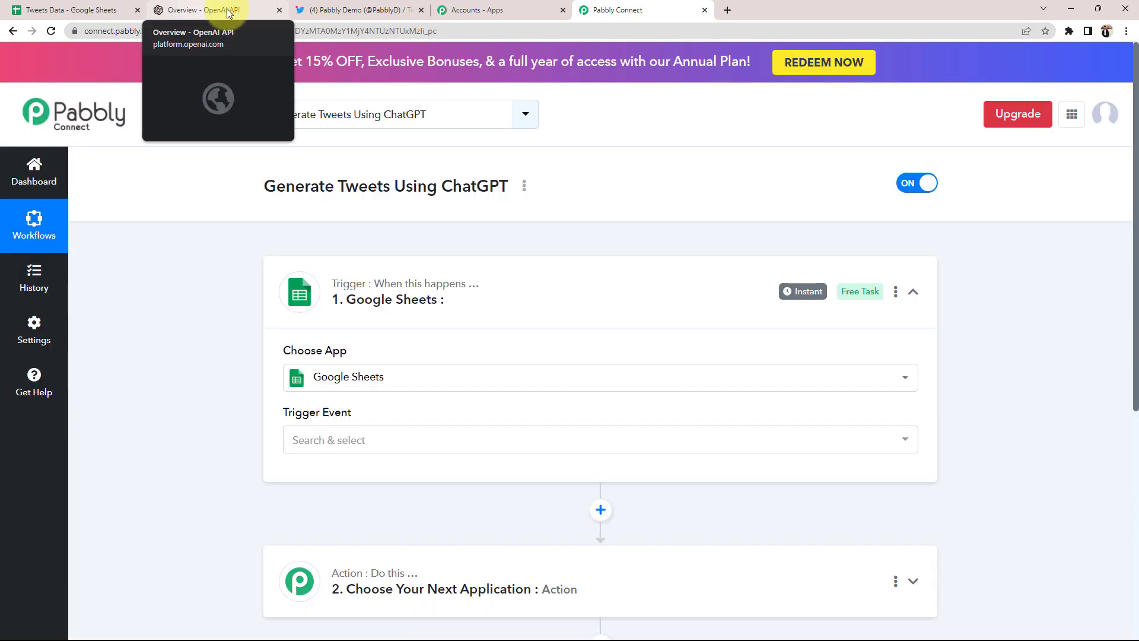
left_click(305, 440)
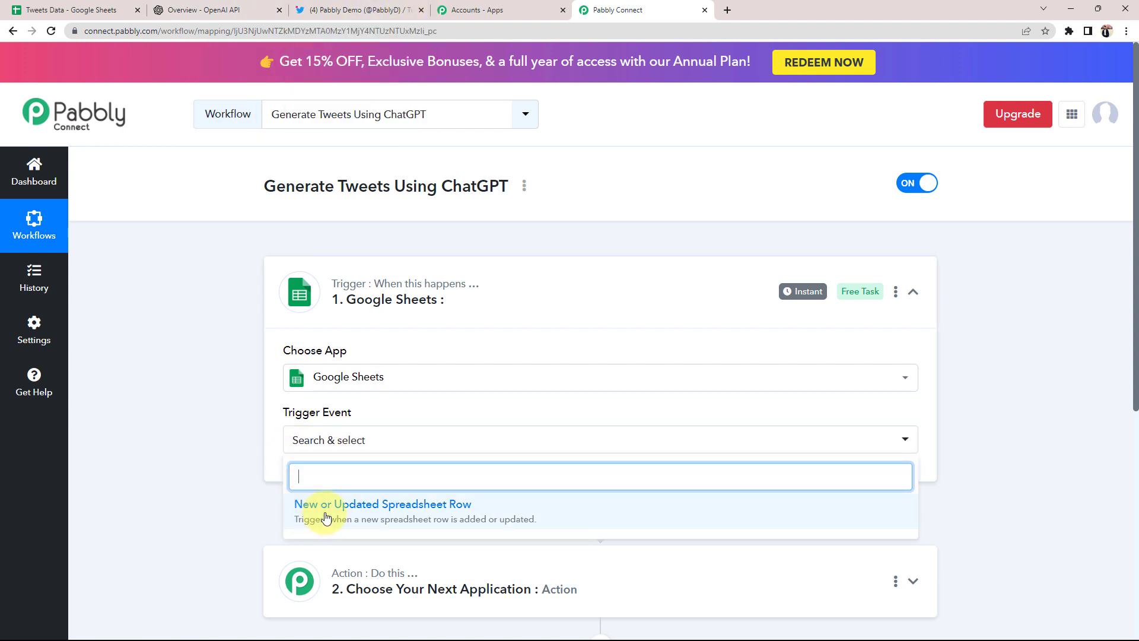
left_click(325, 510)
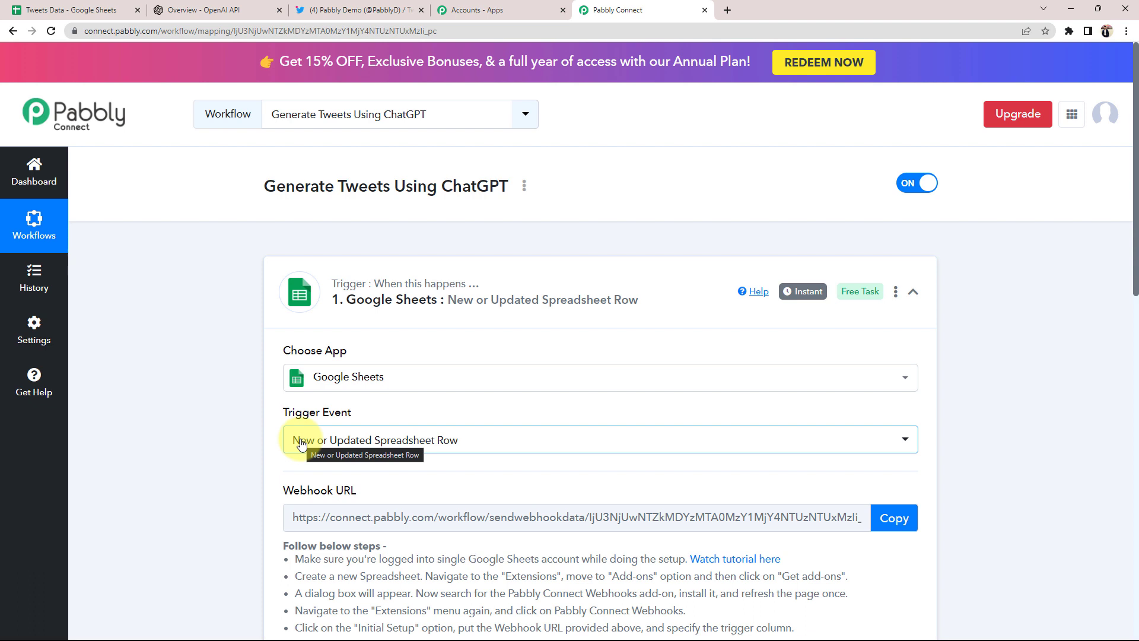
Examine the trigger's Webhook URL section and the Tweet Title and Link columns of the Tweets Data spreadsheet
scroll(214, 462, "down", 3)
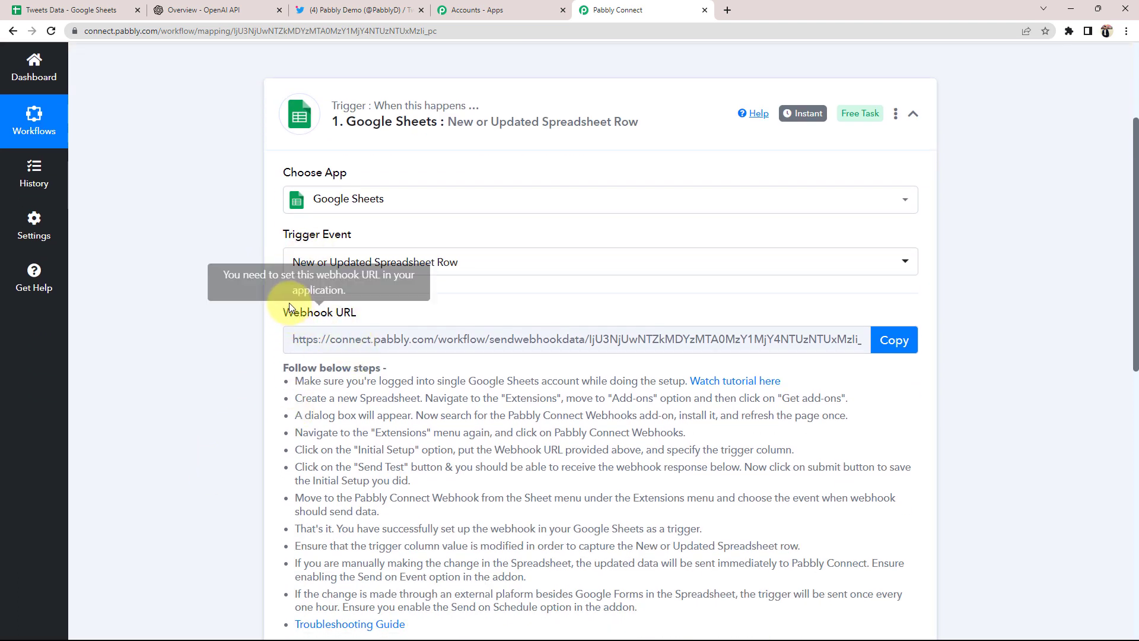
left_click_drag(274, 313, 364, 313)
left_click(219, 339)
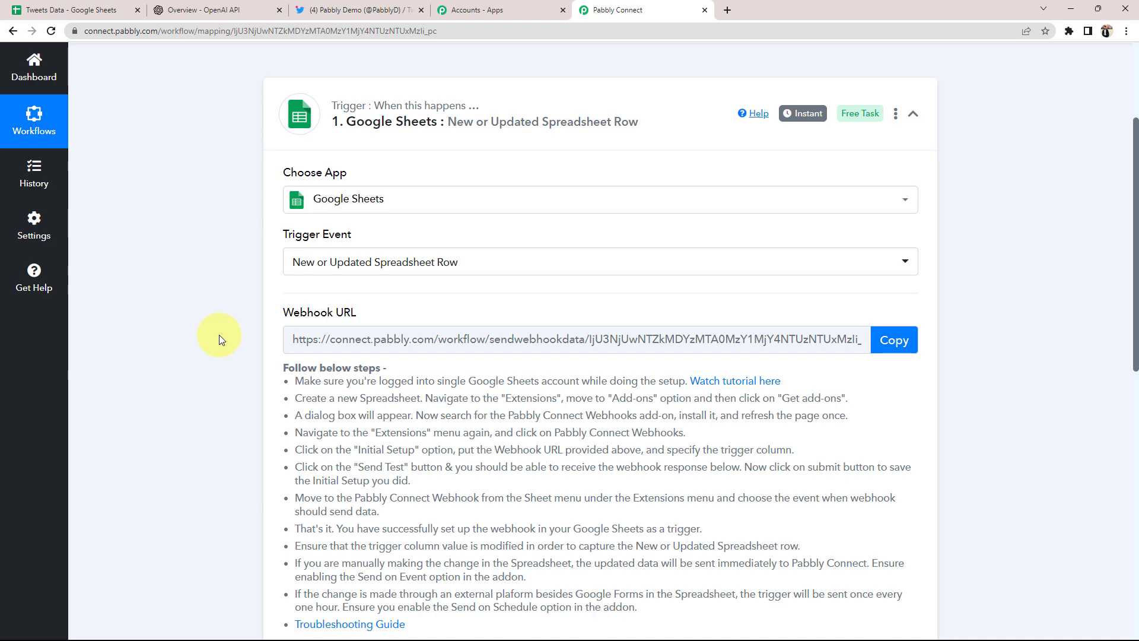
left_click(110, 10)
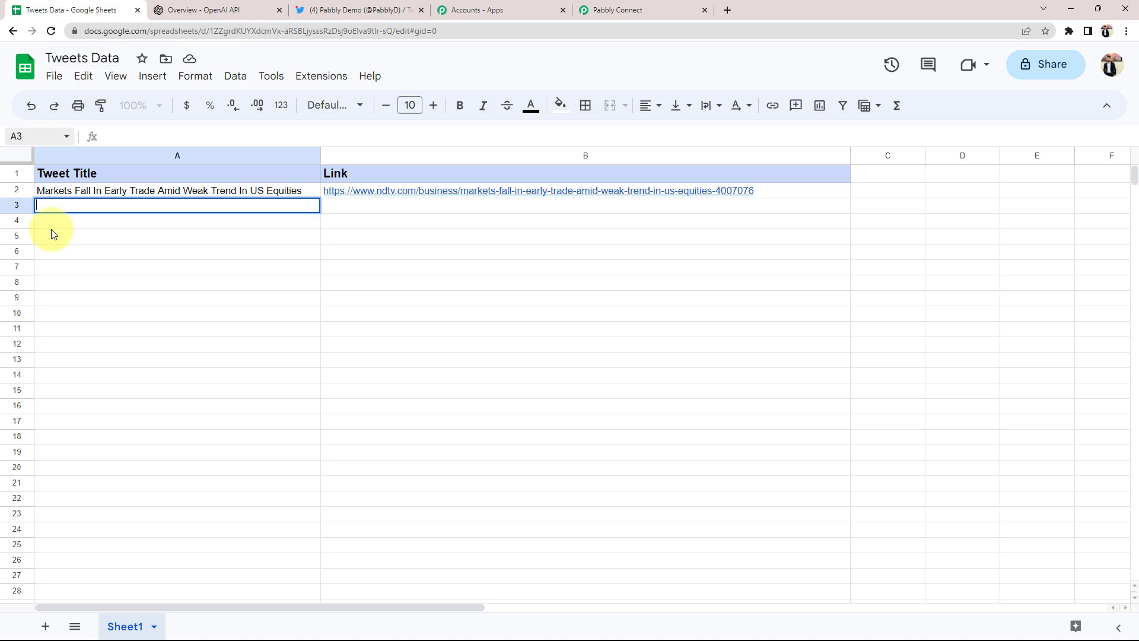
left_click(446, 282)
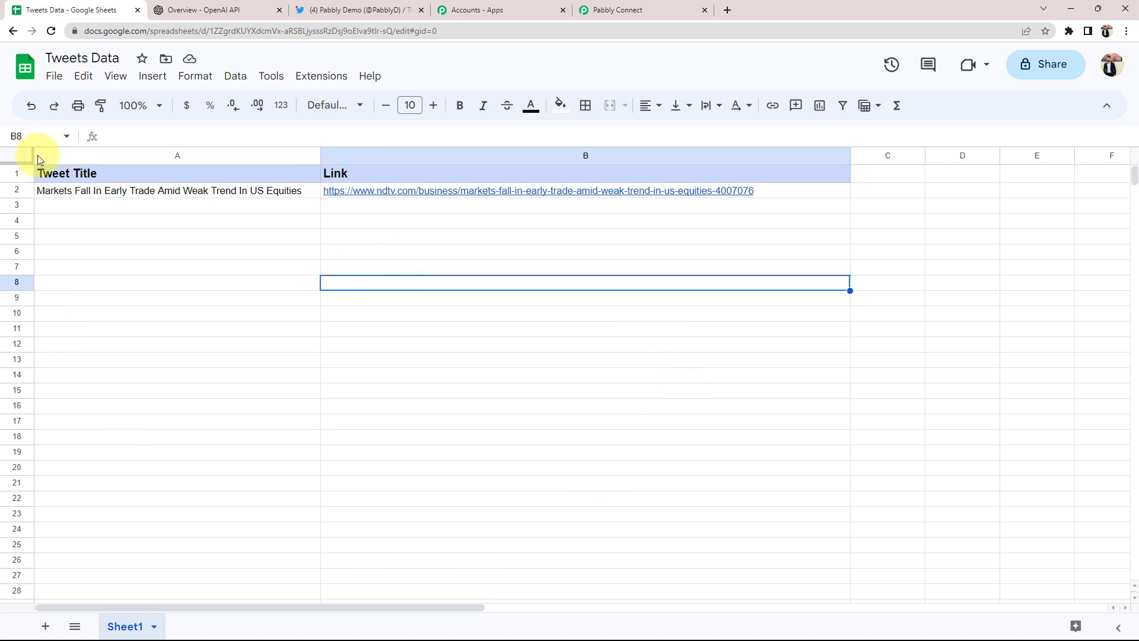
left_click(446, 207)
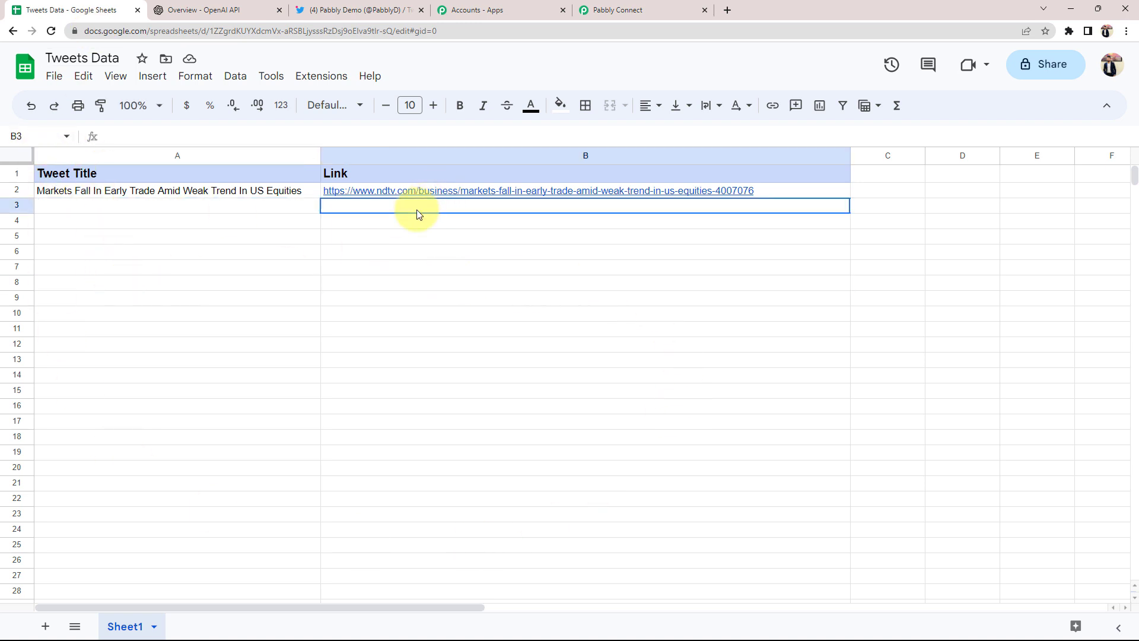
left_click(156, 231)
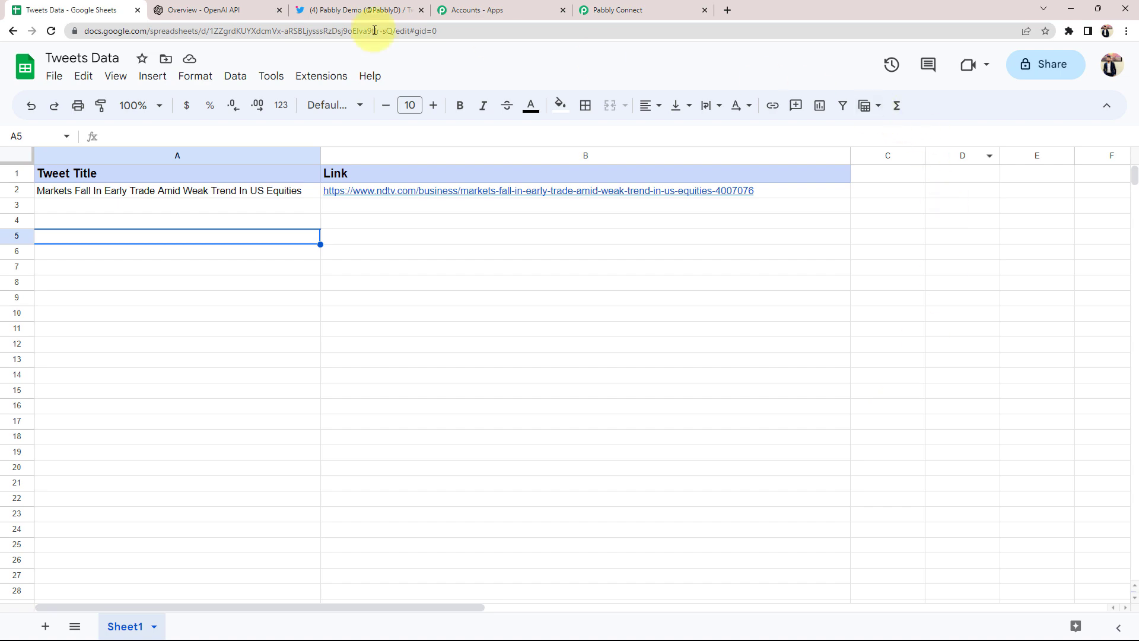
left_click(514, 352)
left_click(622, 9)
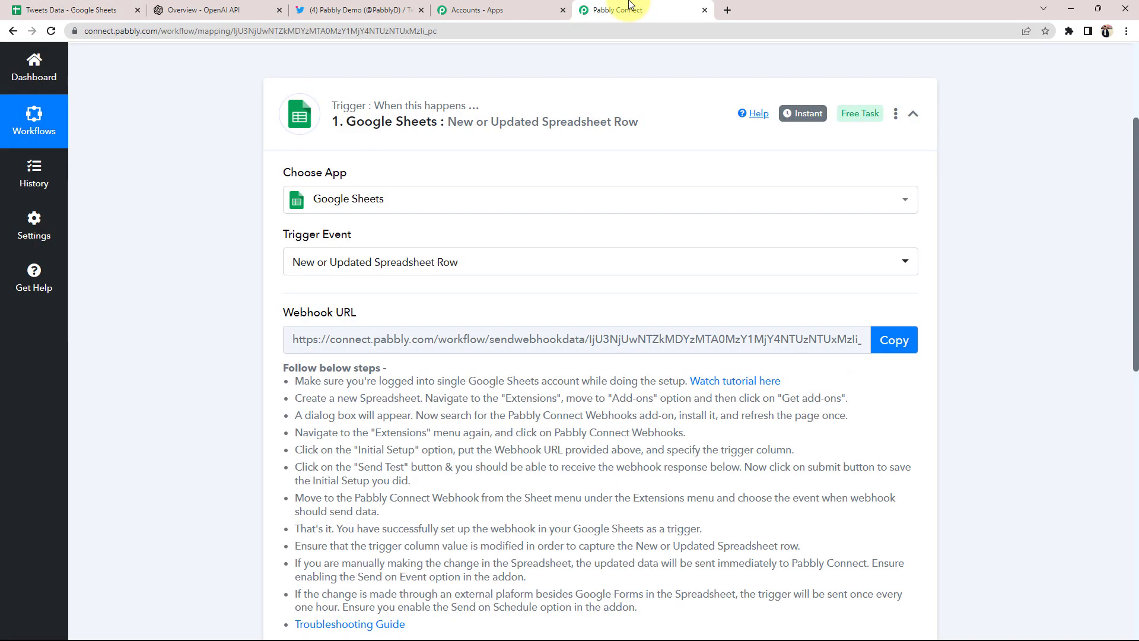
left_click(124, 4)
double_click(96, 207)
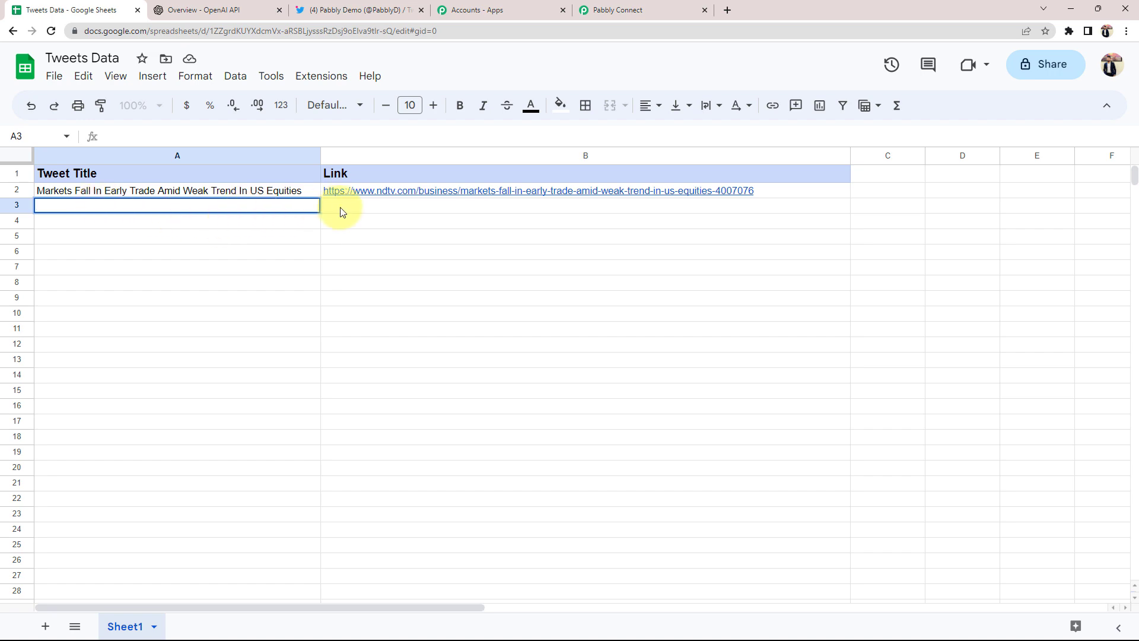
Read the setup instructions that accompany the Google Sheets trigger's webhook URL in the Pabbly Connect workflow
left_click(608, 9)
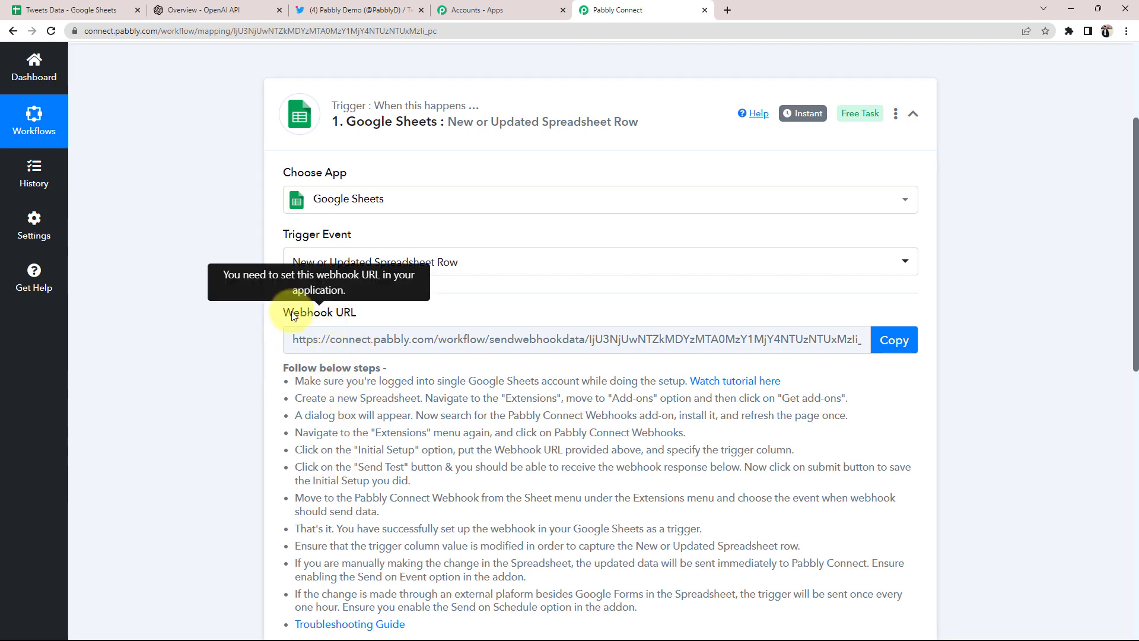
left_click_drag(293, 314, 363, 319)
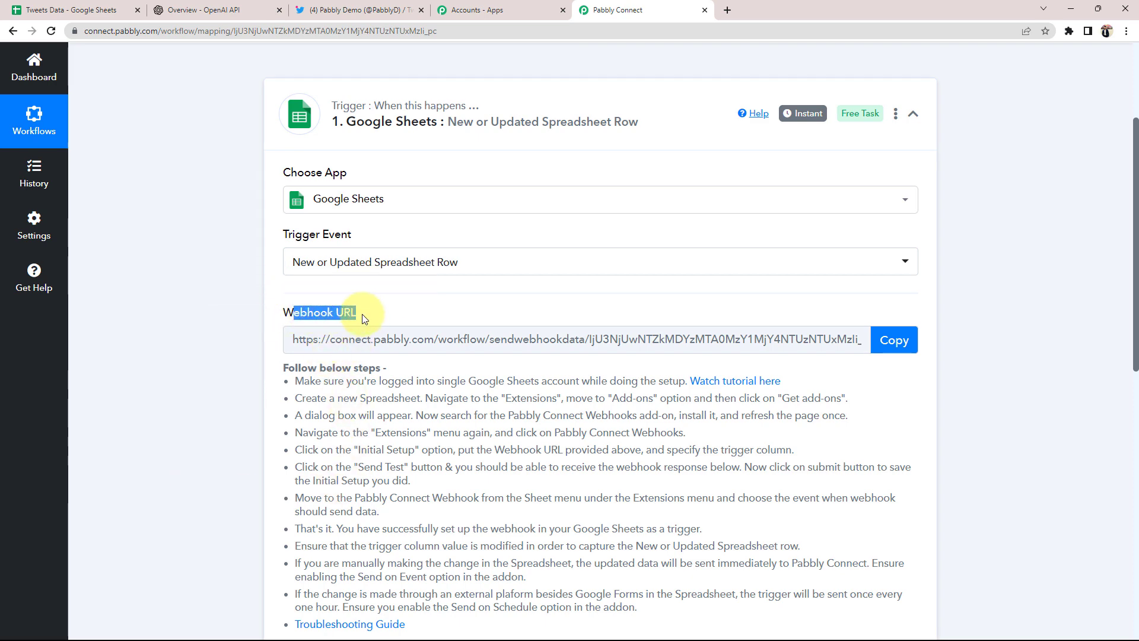
left_click(96, 8)
left_click(599, 7)
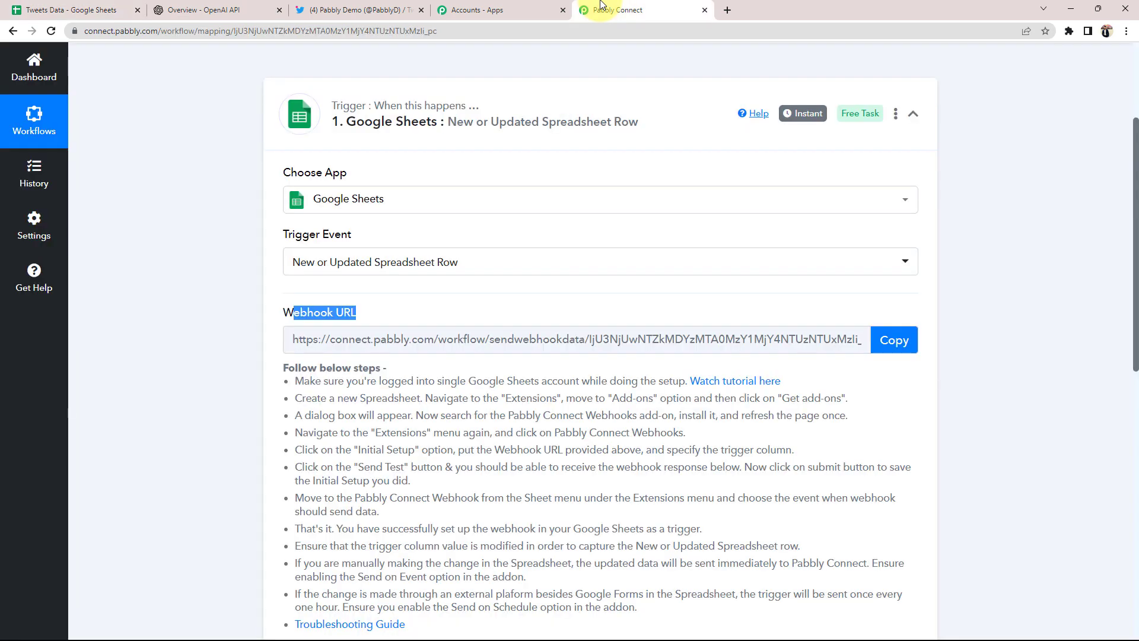
scroll(359, 351, "down", 2)
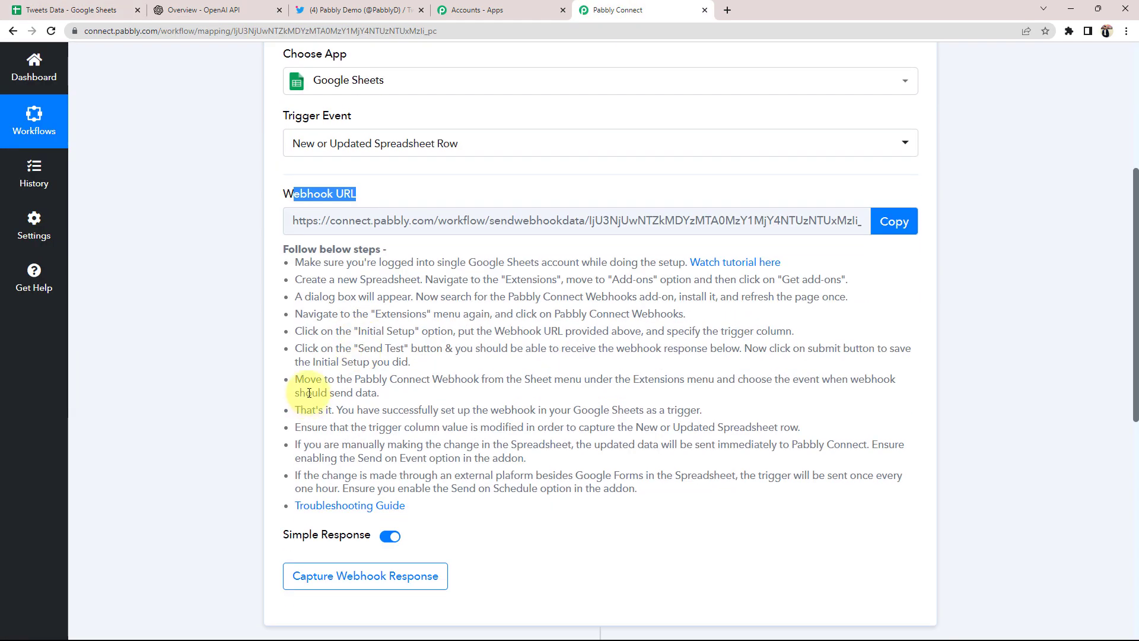
left_click_drag(293, 259, 688, 501)
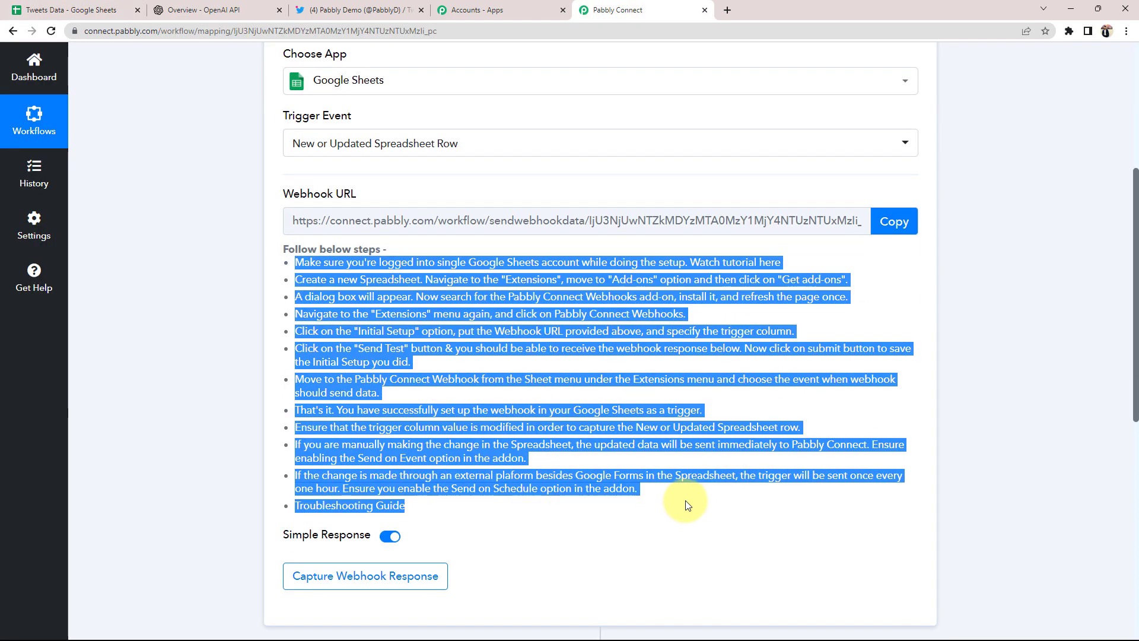
left_click(688, 504)
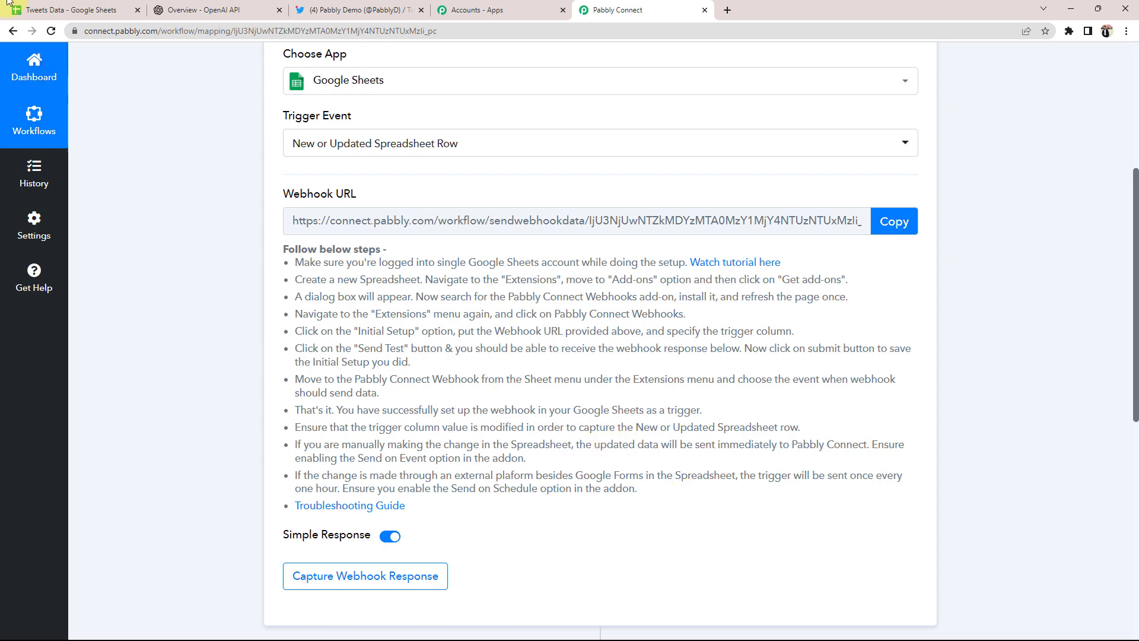
Look up the Pabbly Connect Webhooks add-on in the Google Workspace Marketplace from the Tweets Data spreadsheet, and view its listing
left_click(71, 10)
left_click(319, 75)
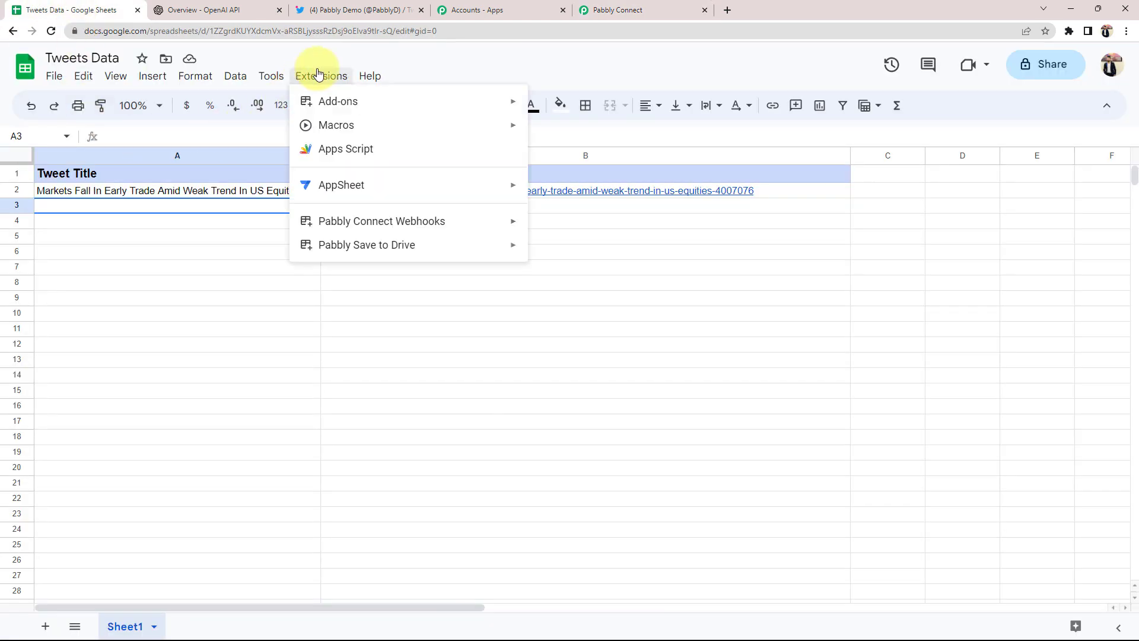
mouse_move(311, 101)
left_click(593, 130)
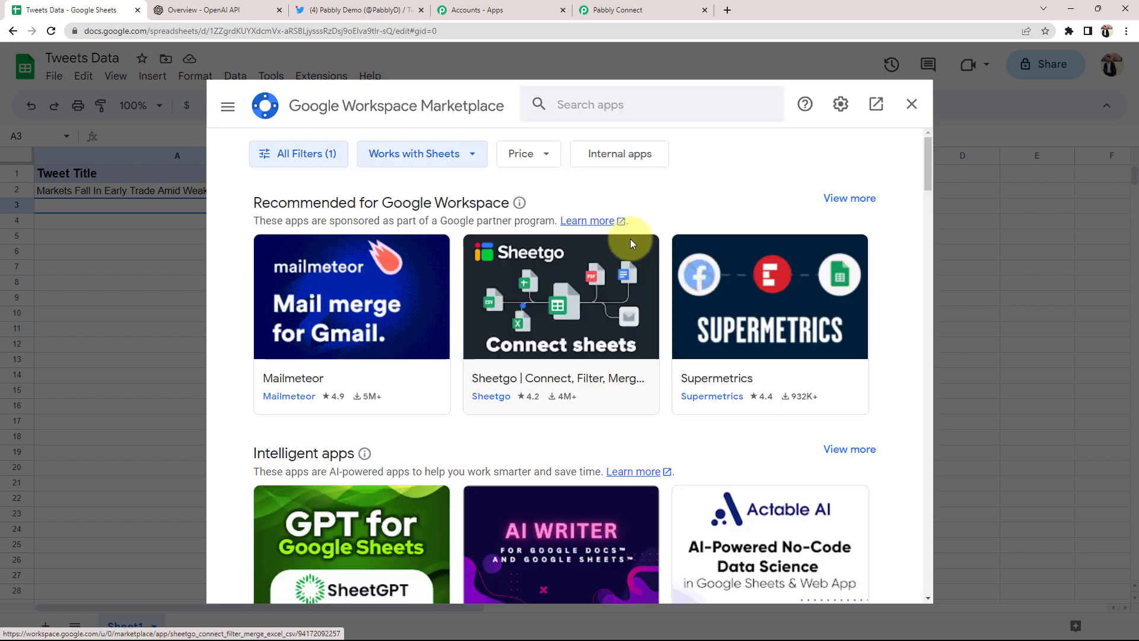
left_click(661, 95)
type("pabbly")
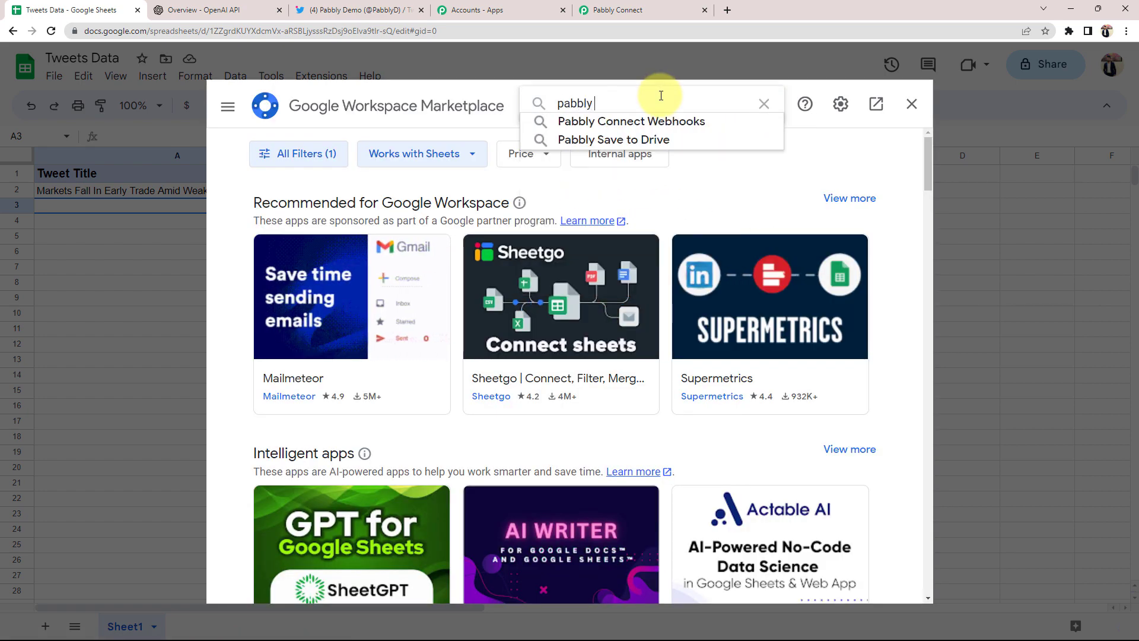
left_click(617, 117)
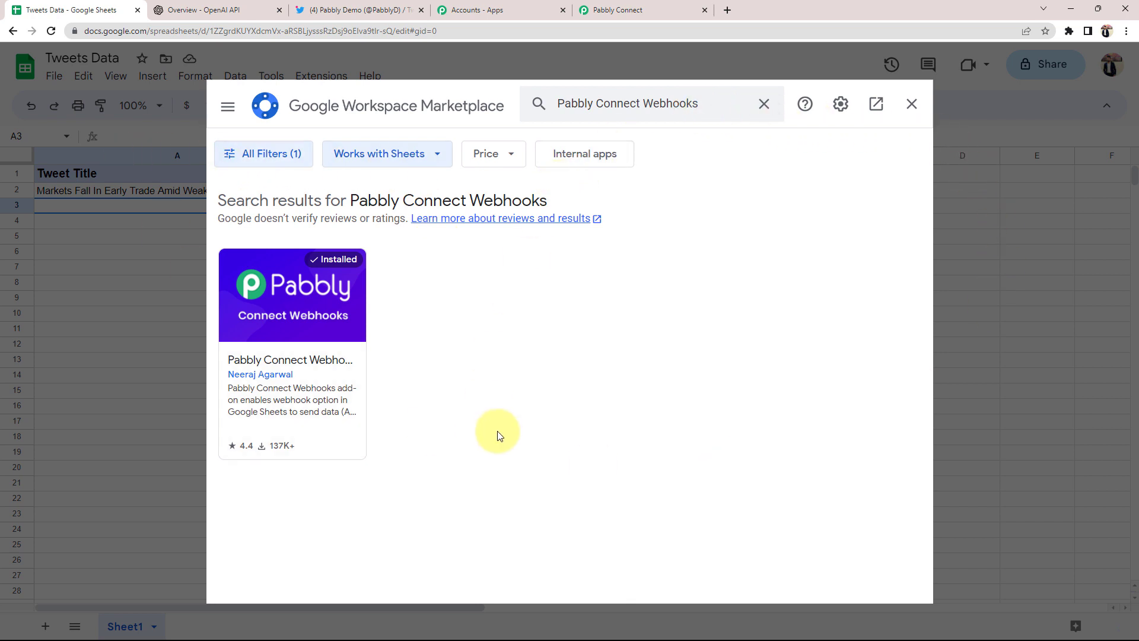
left_click(303, 318)
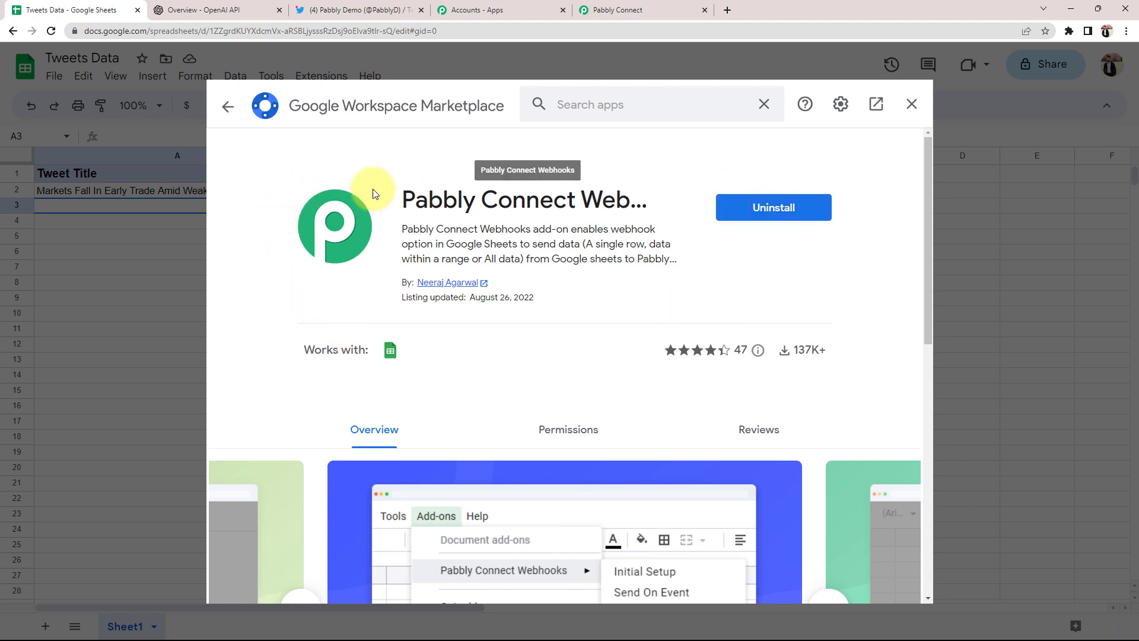
left_click(912, 105)
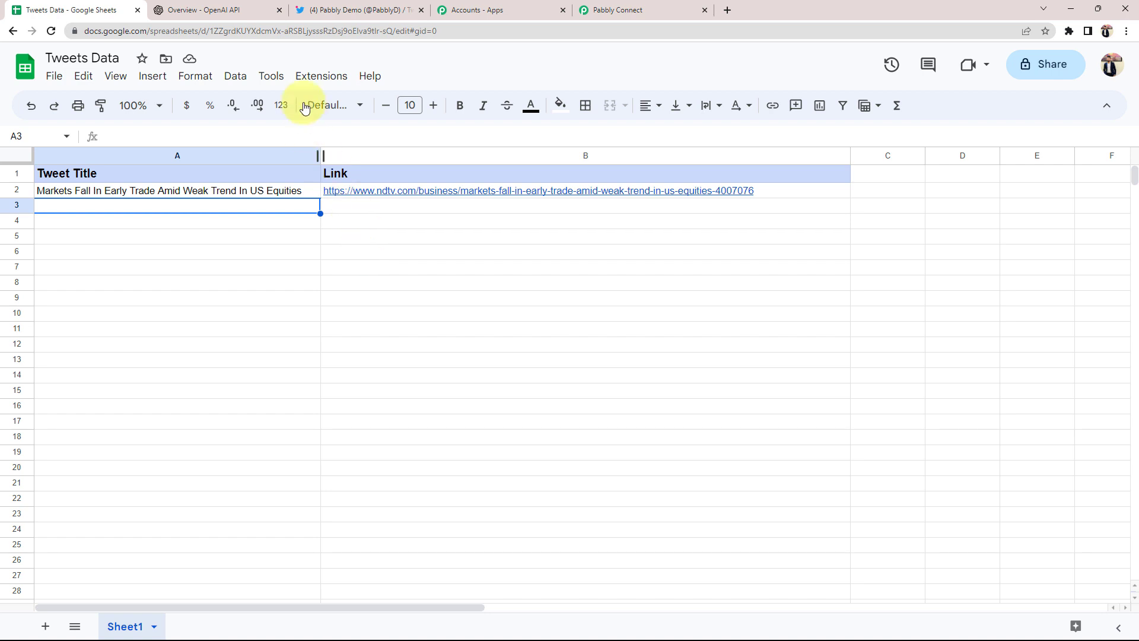
Open the Pabbly Connect Webhooks add-on's Initial Setup and fill in the webhook URL copied from the Pabbly Connect workflow's trigger
left_click(304, 80)
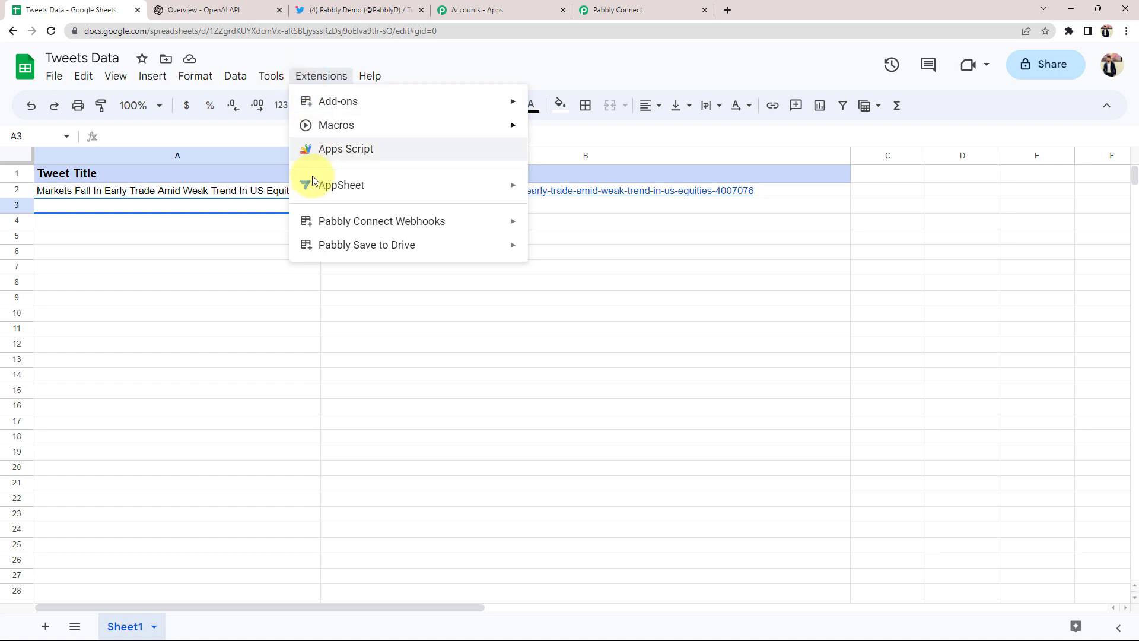
mouse_move(309, 224)
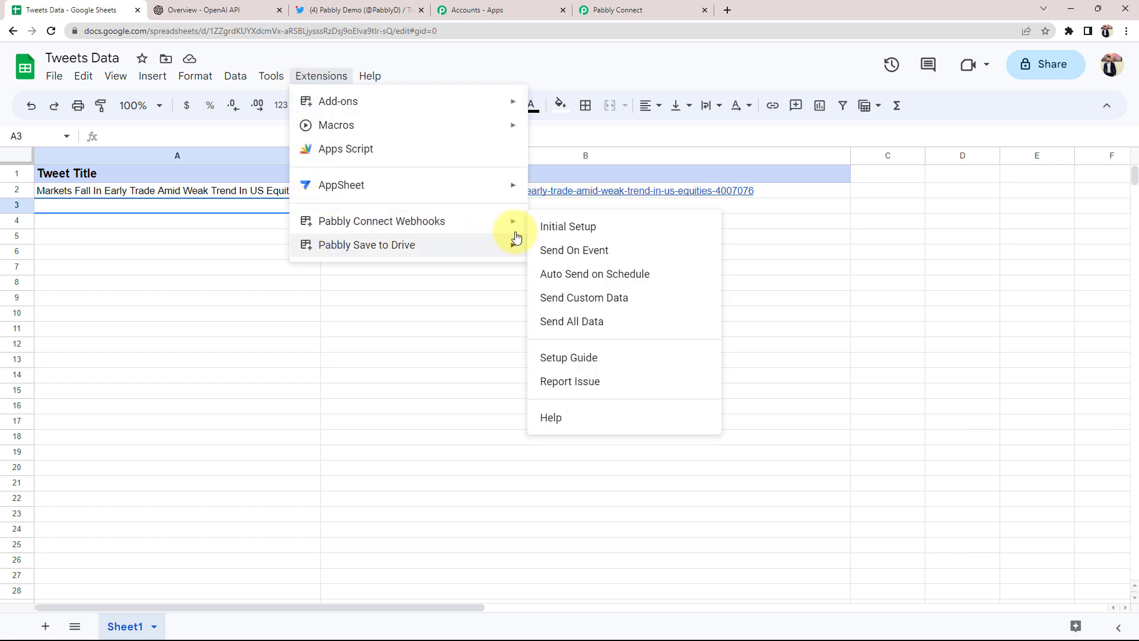
left_click(542, 226)
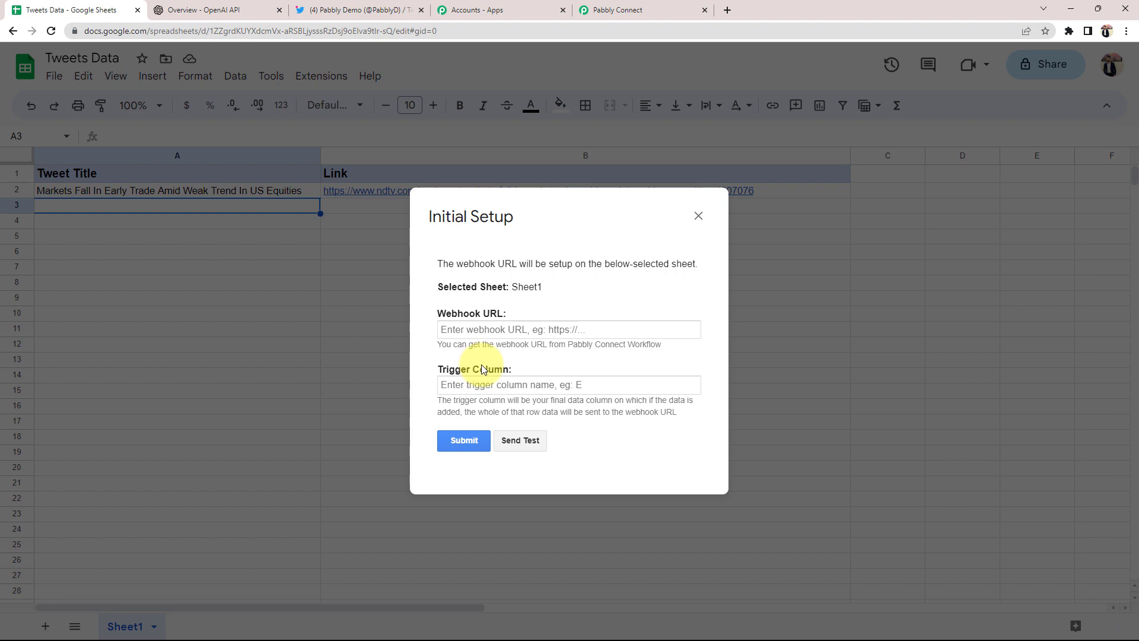
left_click(611, 10)
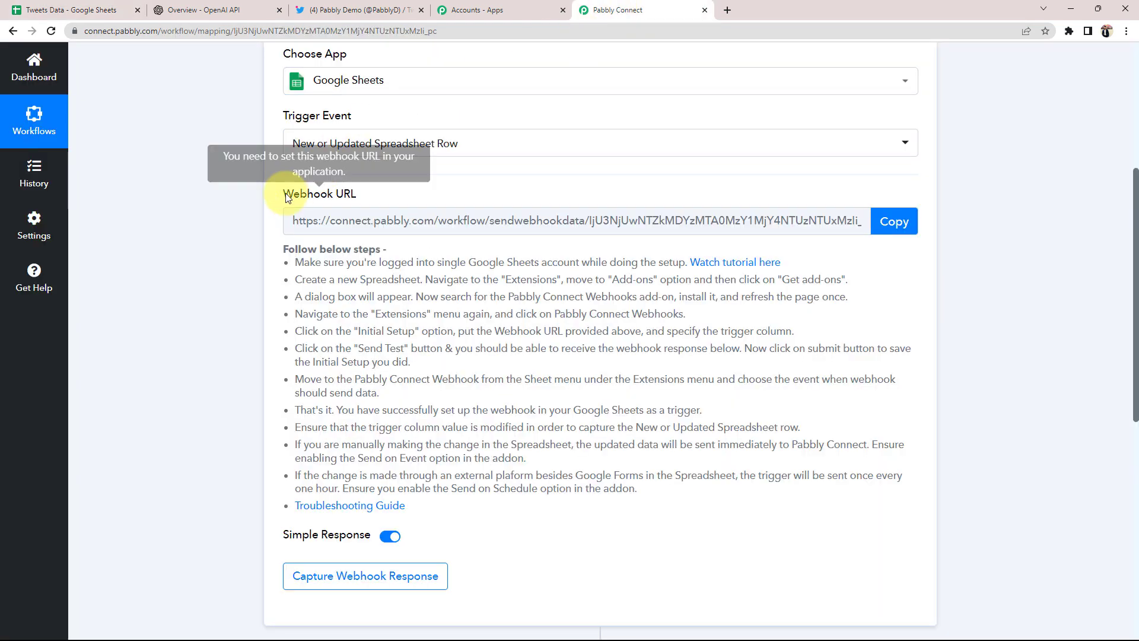
left_click(893, 221)
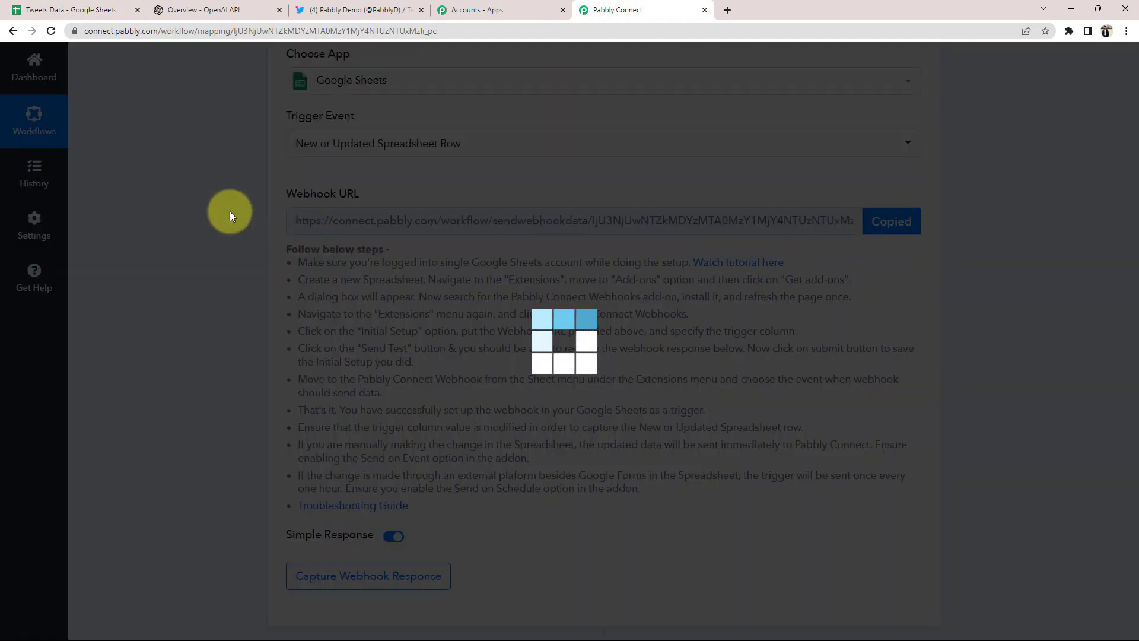
left_click(84, 9)
right_click(486, 328)
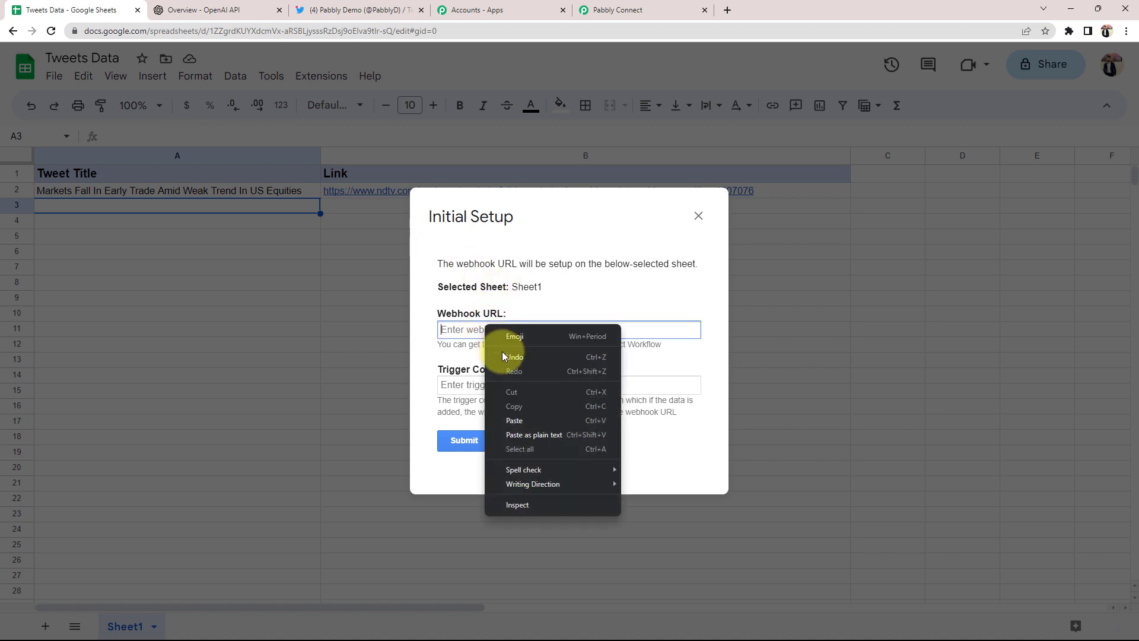
left_click(514, 421)
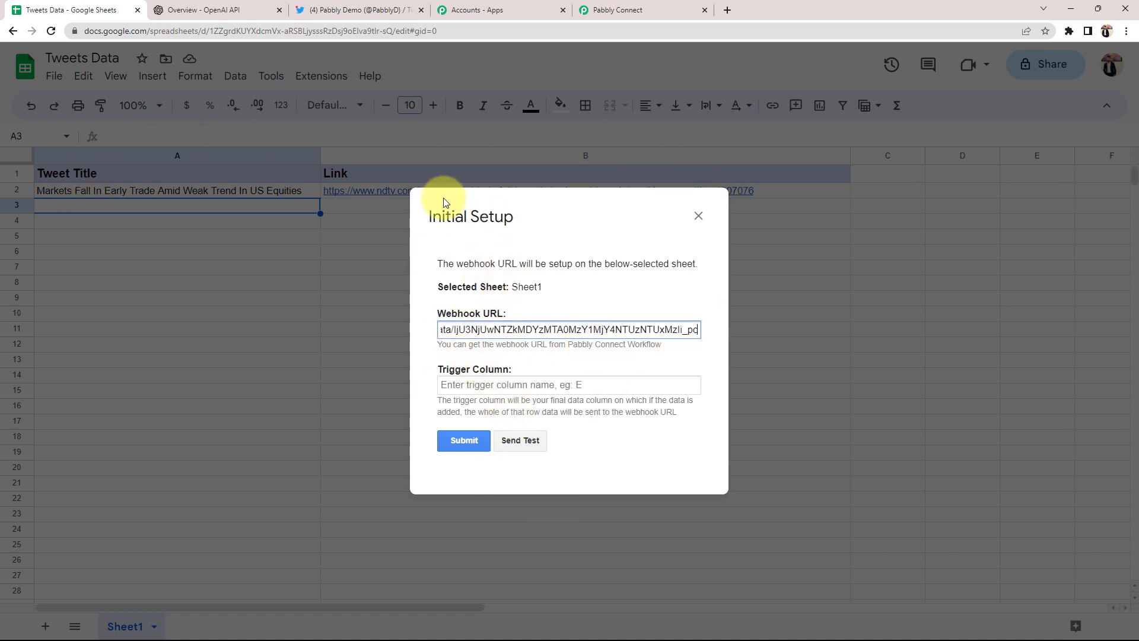
Set the trigger column to B, send the test data to the webhook, and submit the Initial Setup
left_click_drag(522, 215, 511, 287)
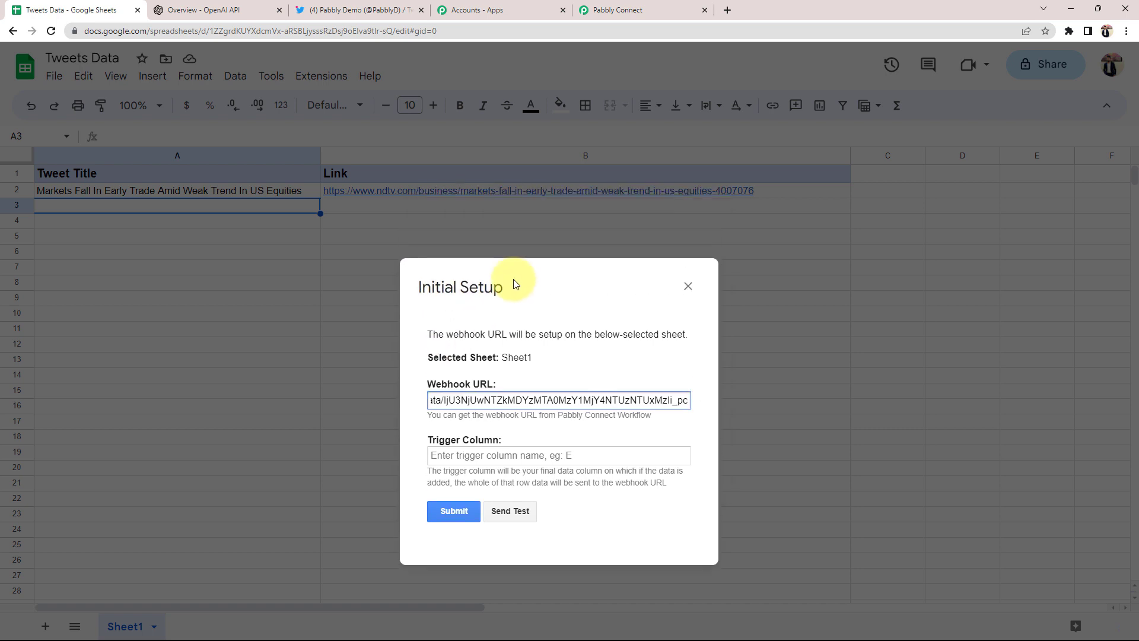
left_click(478, 457)
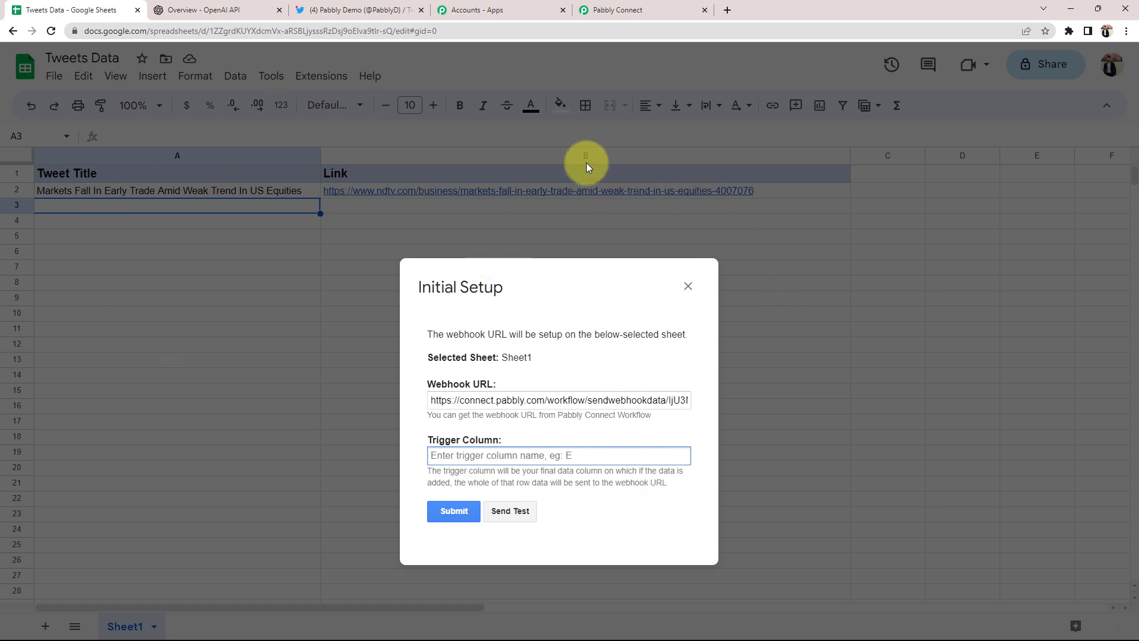
type("B")
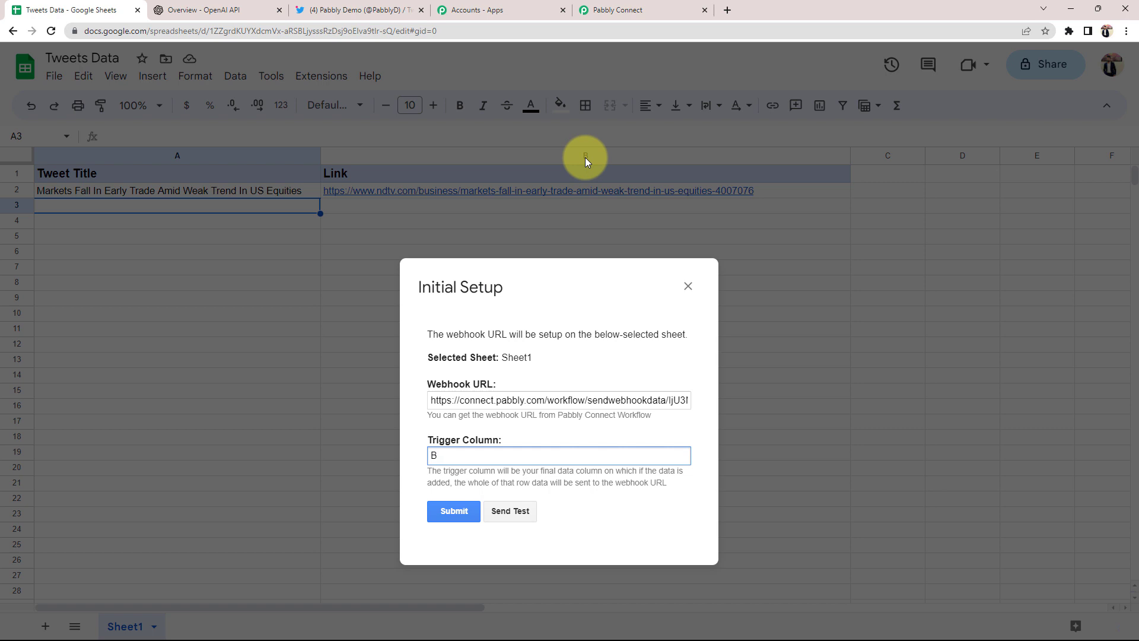
left_click(510, 511)
scroll(526, 409, "down", 2)
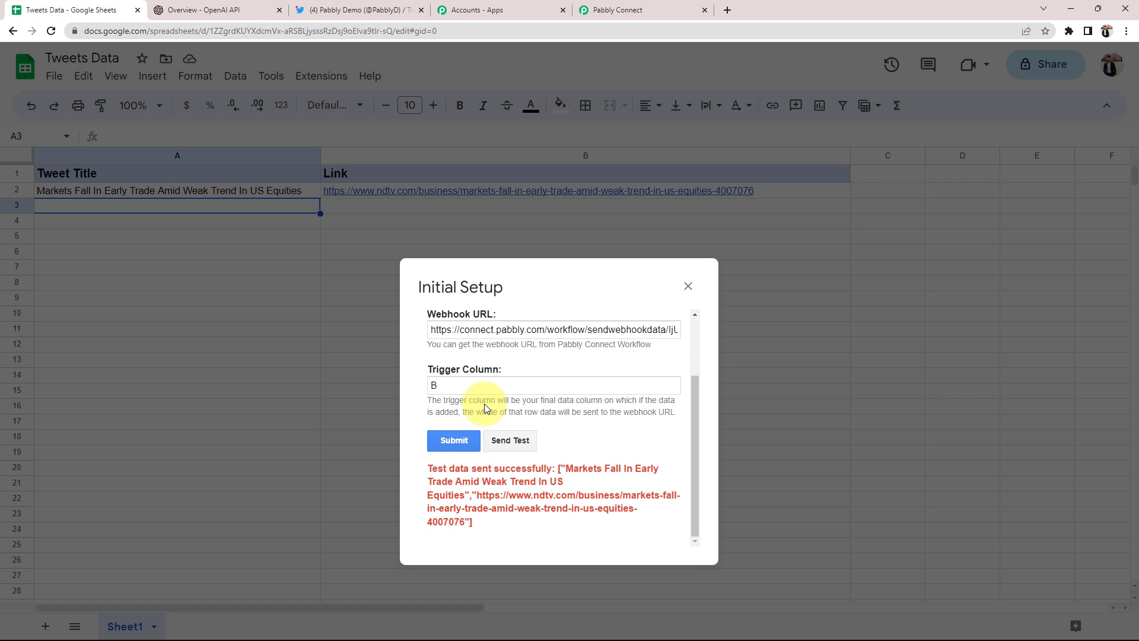
left_click(442, 442)
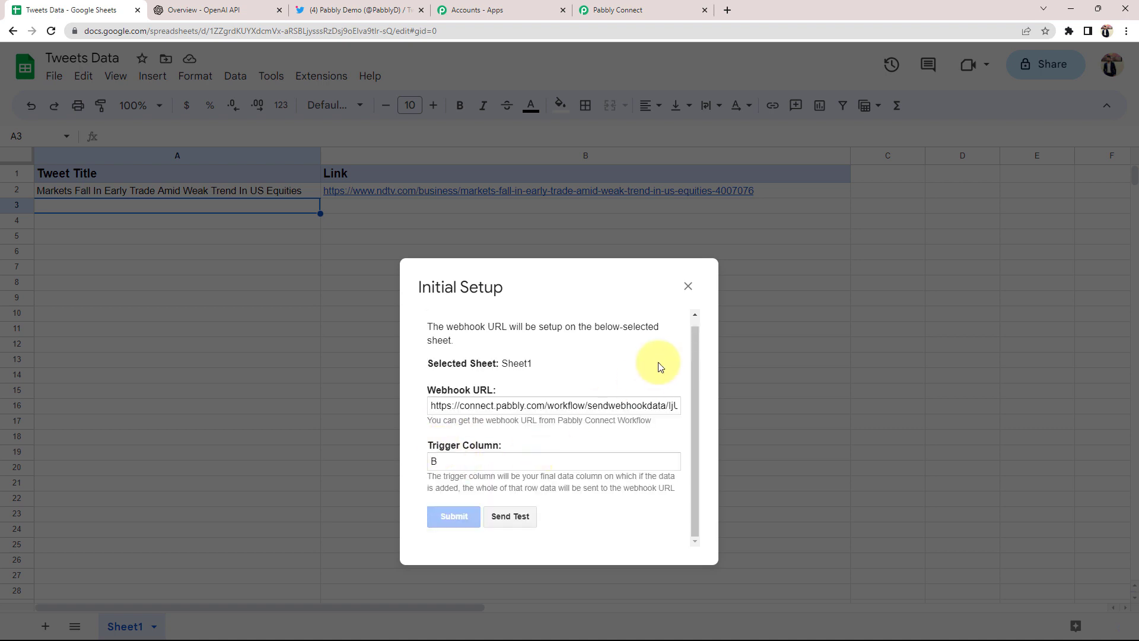
left_click(688, 287)
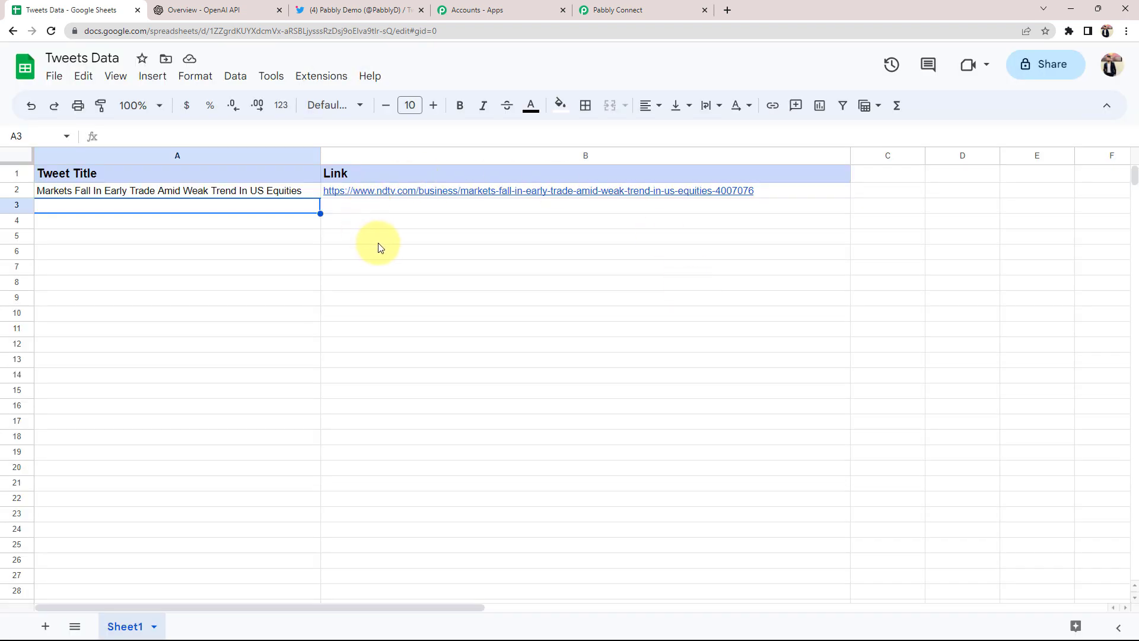
Enable Send On Event for the Pabbly Connect Webhooks add-on in the Tweets Data spreadsheet
left_click(320, 77)
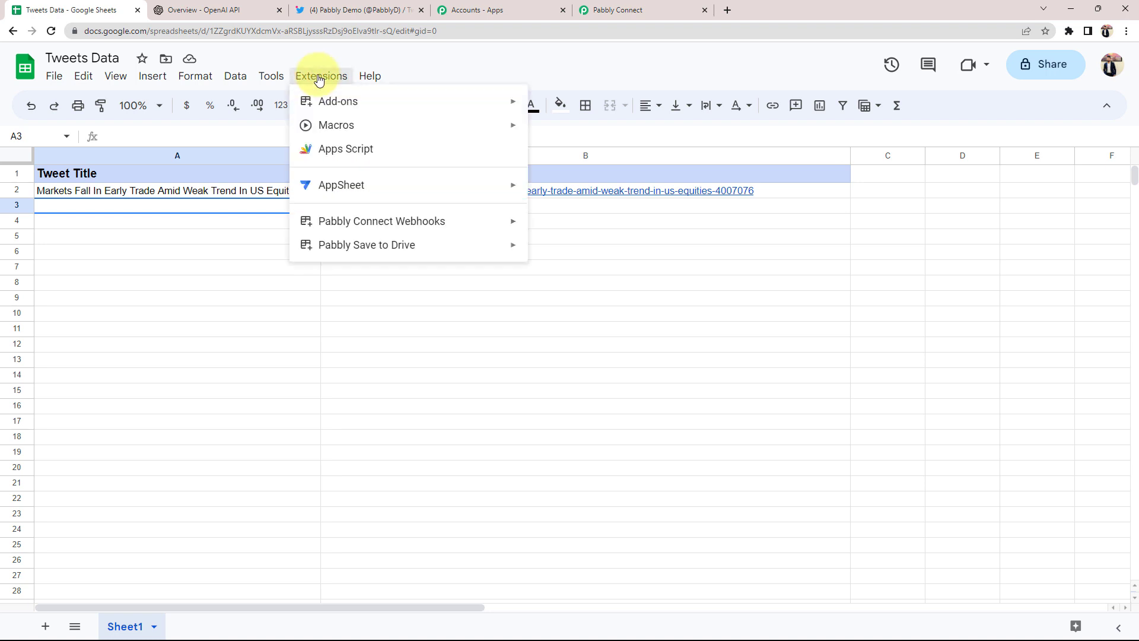
mouse_move(504, 228)
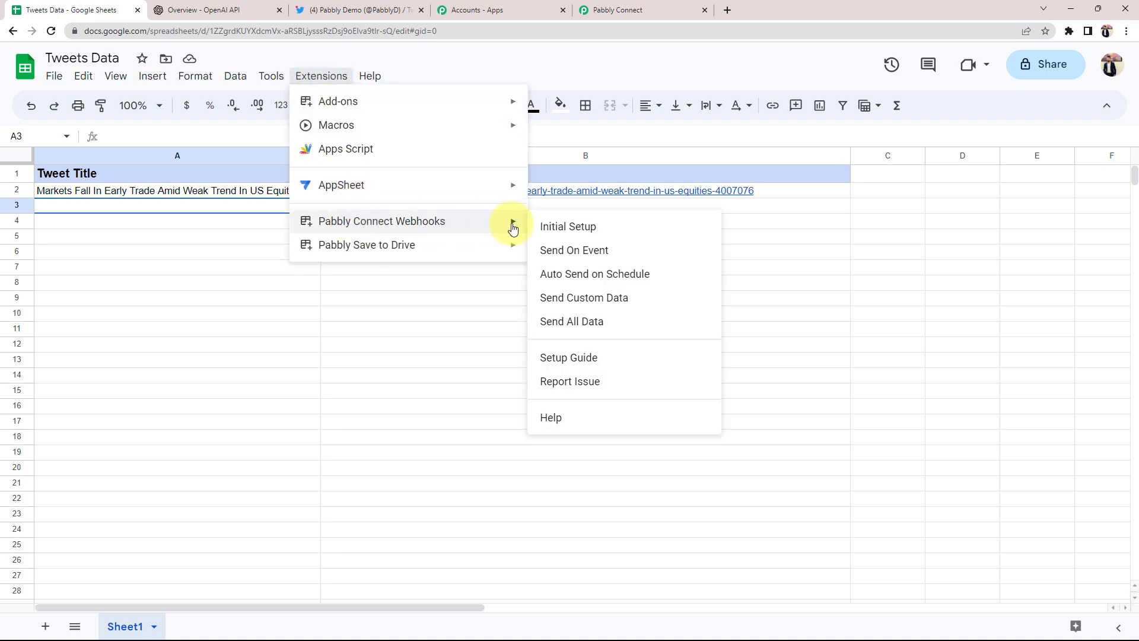
left_click(538, 253)
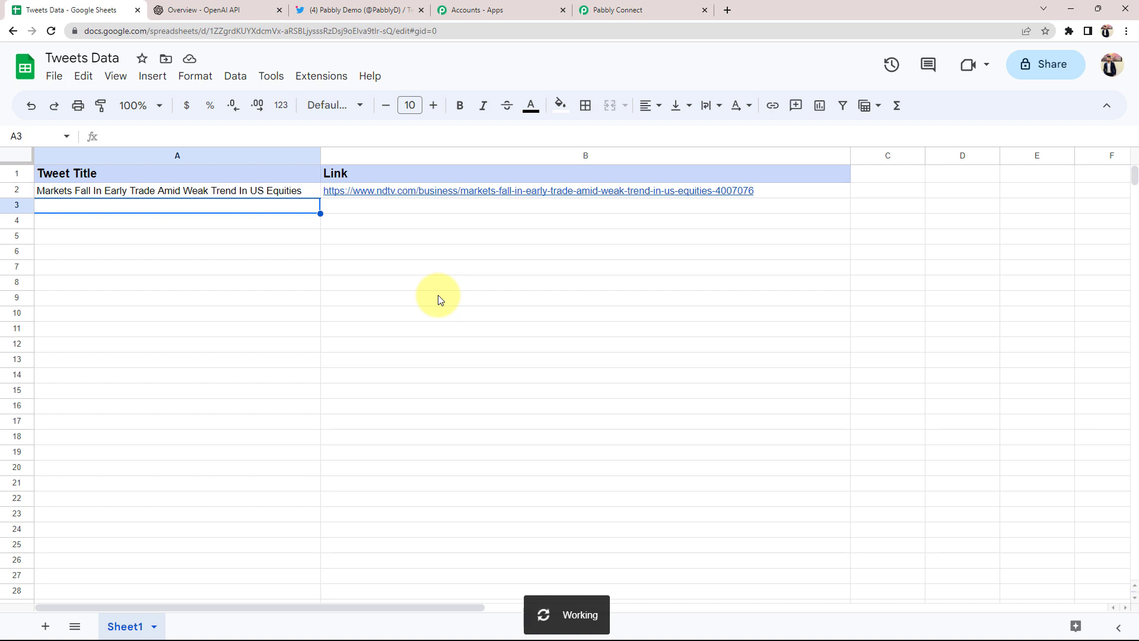
double_click(170, 206)
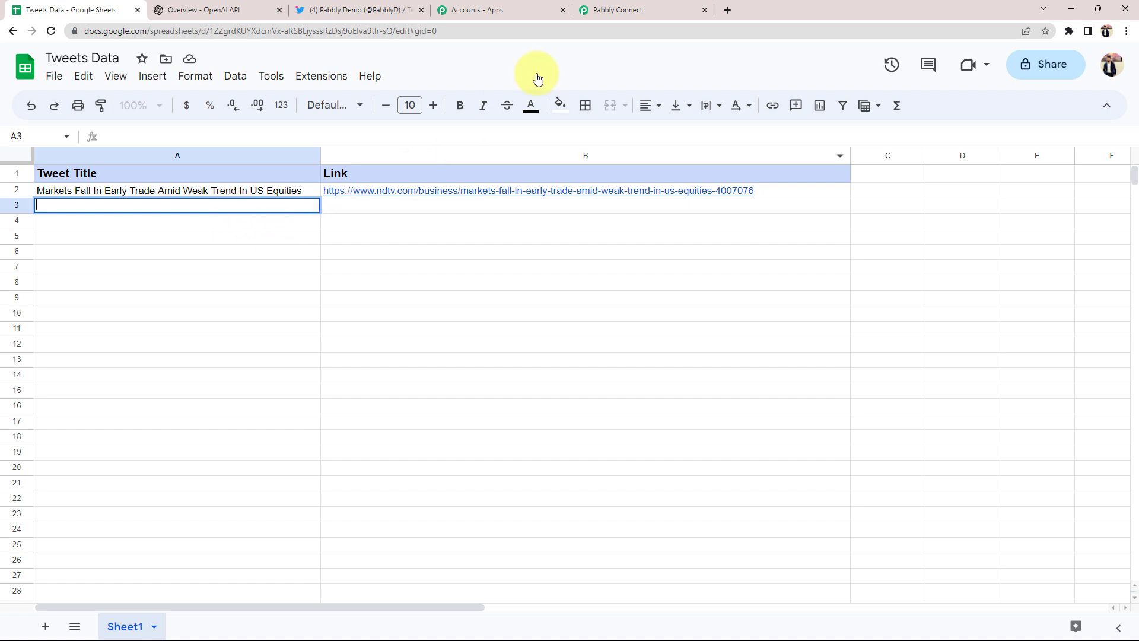
Check the response received by the workflow's Google Sheets trigger, including its Tweet Title, TriggerColumn and Link values, against the Tweets Data spreadsheet
left_click(595, 7)
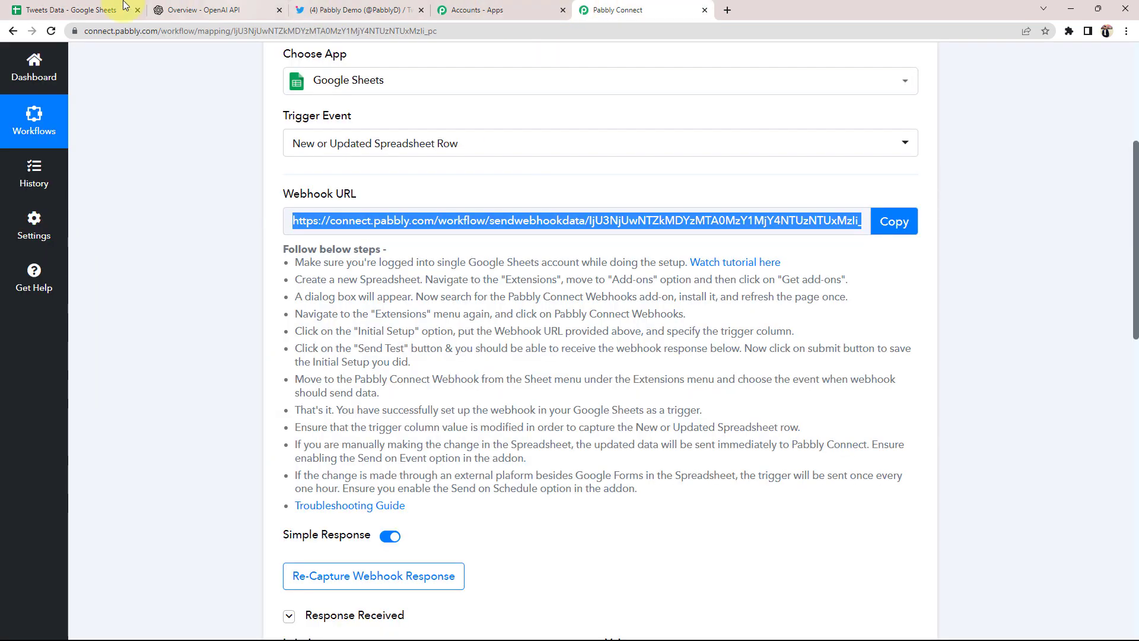
left_click(65, 5)
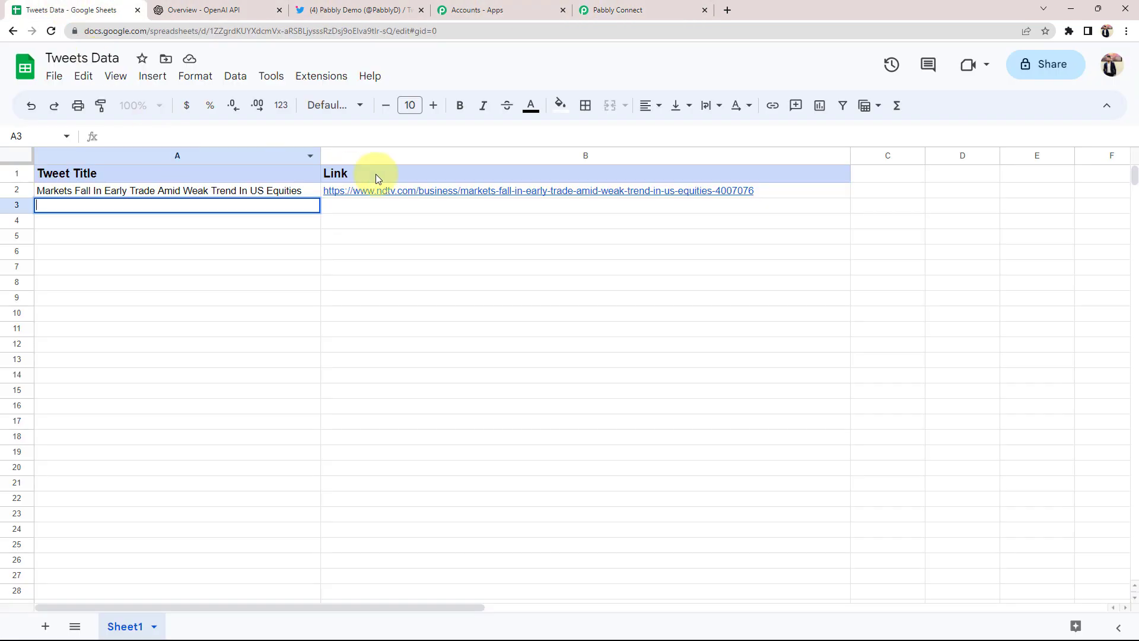
left_click(599, 5)
scroll(248, 535, "down", 3)
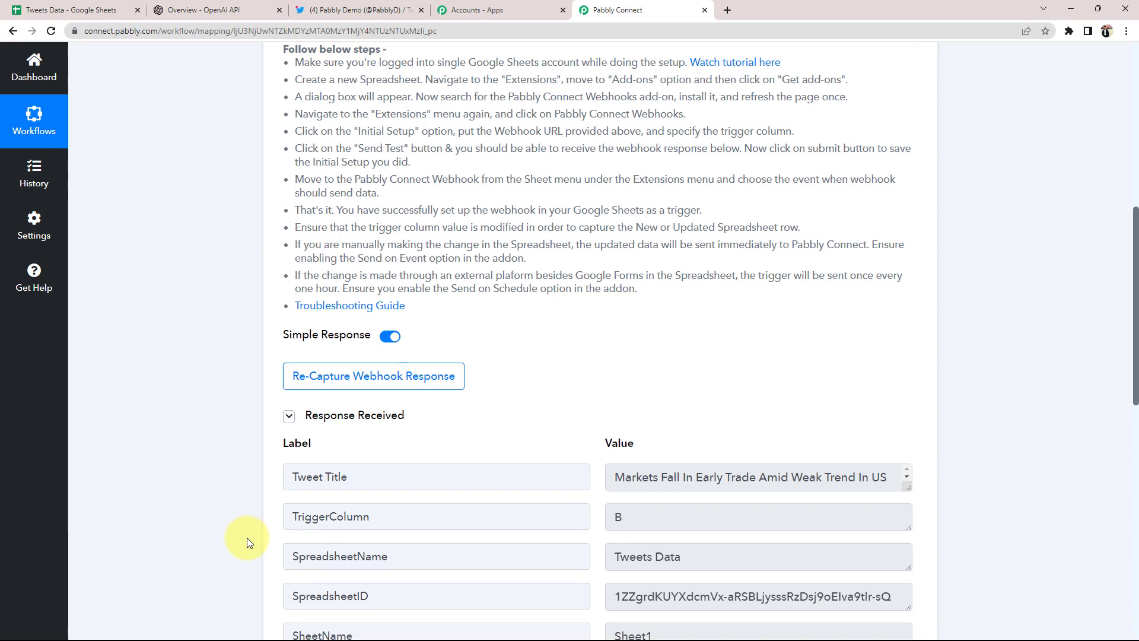
scroll(247, 537, "down", 2)
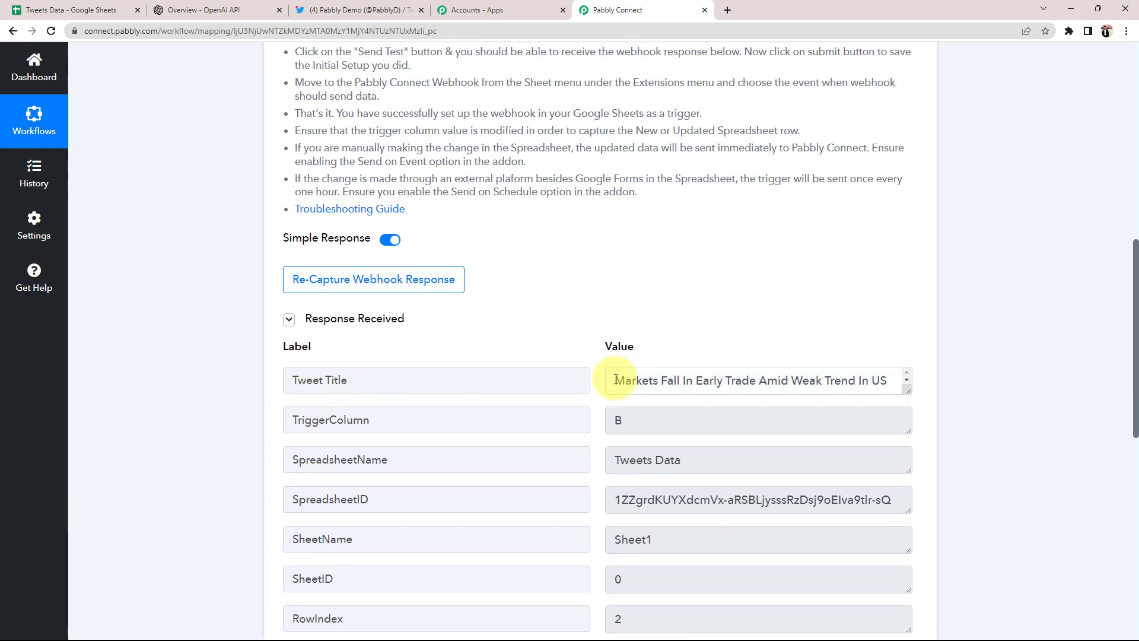
left_click_drag(615, 380, 960, 379)
double_click(617, 422)
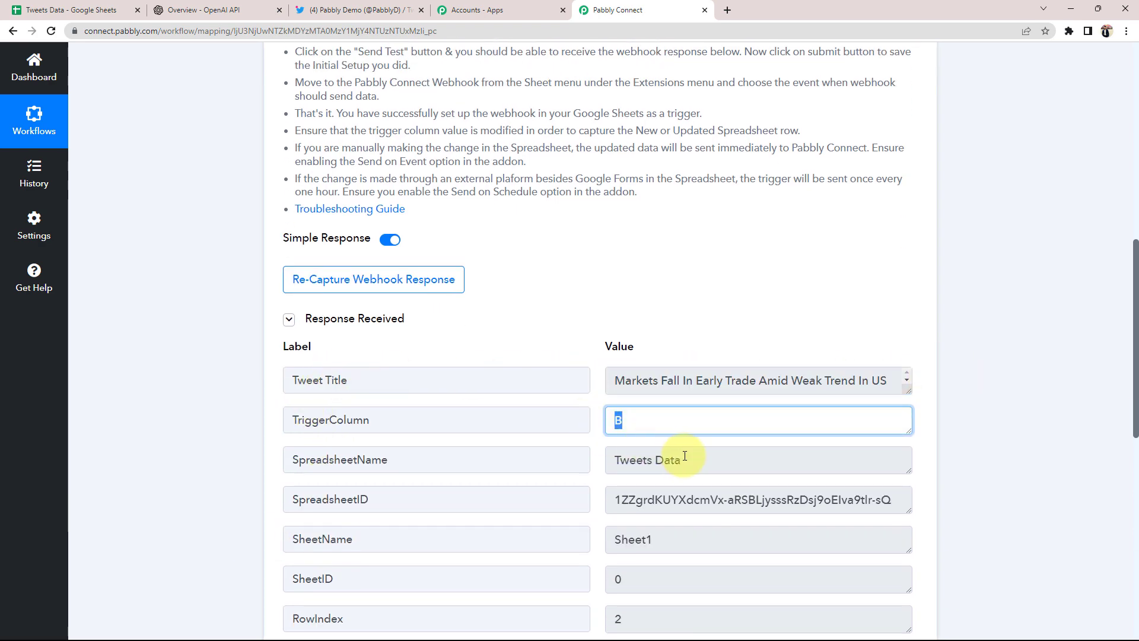
left_click_drag(685, 456, 902, 509)
scroll(662, 474, "down", 3)
left_click(662, 465)
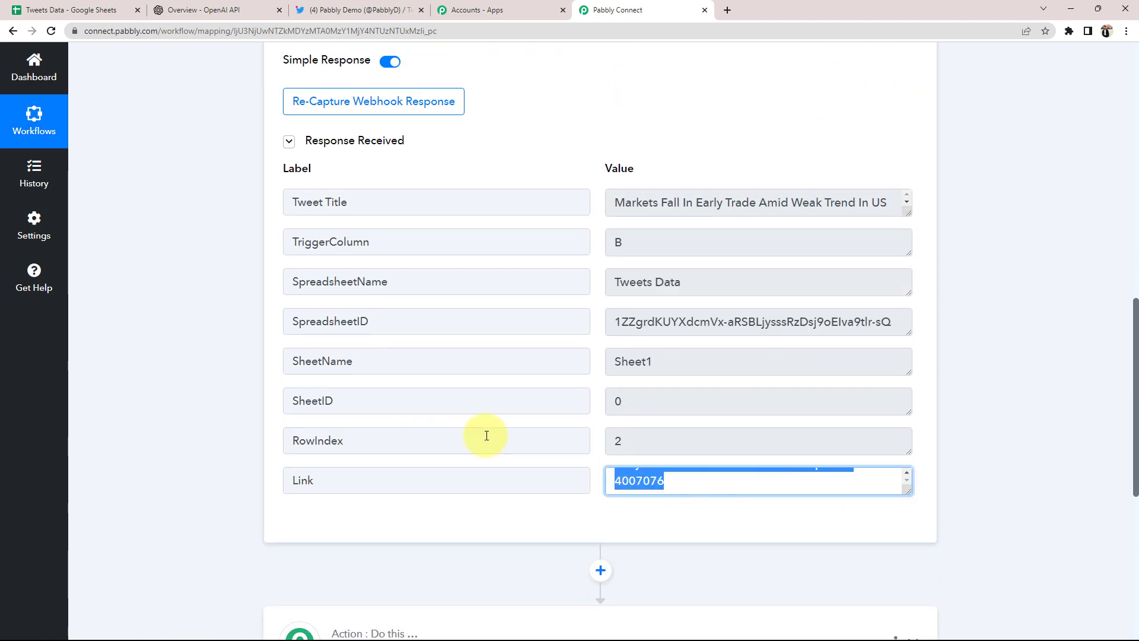
scroll(486, 435, "up", 2)
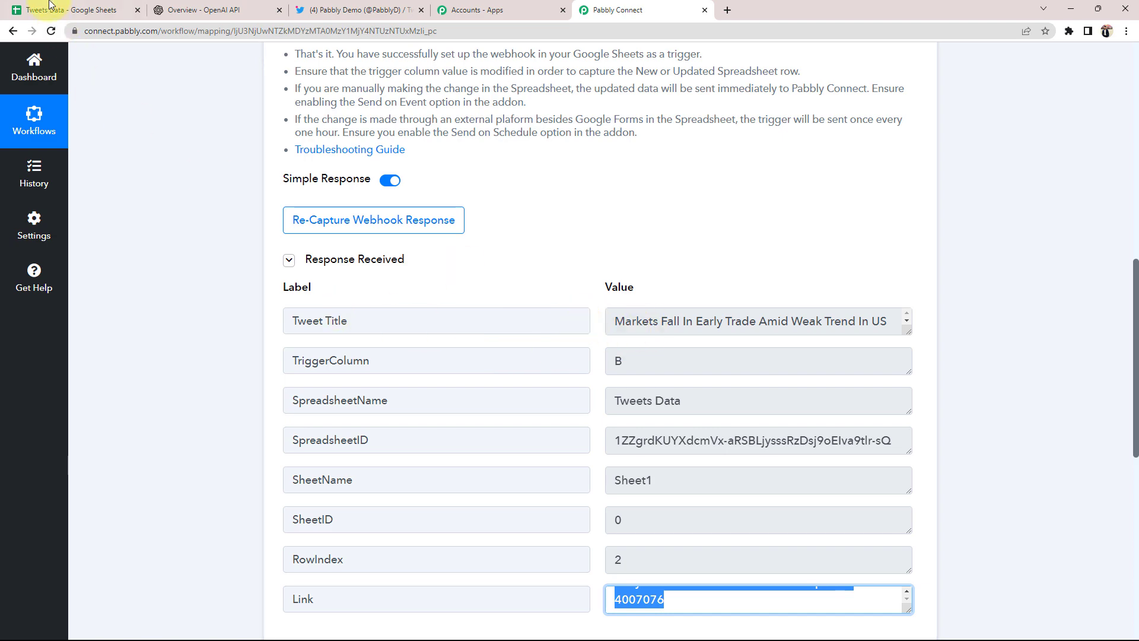
left_click(65, 10)
left_click(611, 10)
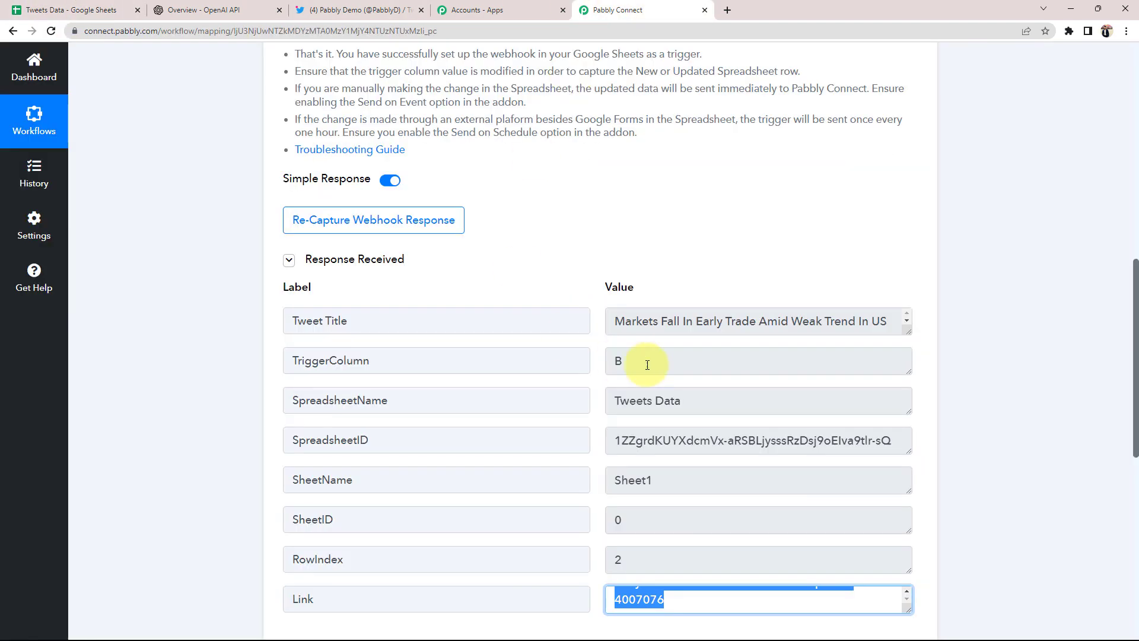
Look over the workflow's collapsed trigger and action steps, and reopen the Google Sheets trigger's details
scroll(596, 235, "up", 10)
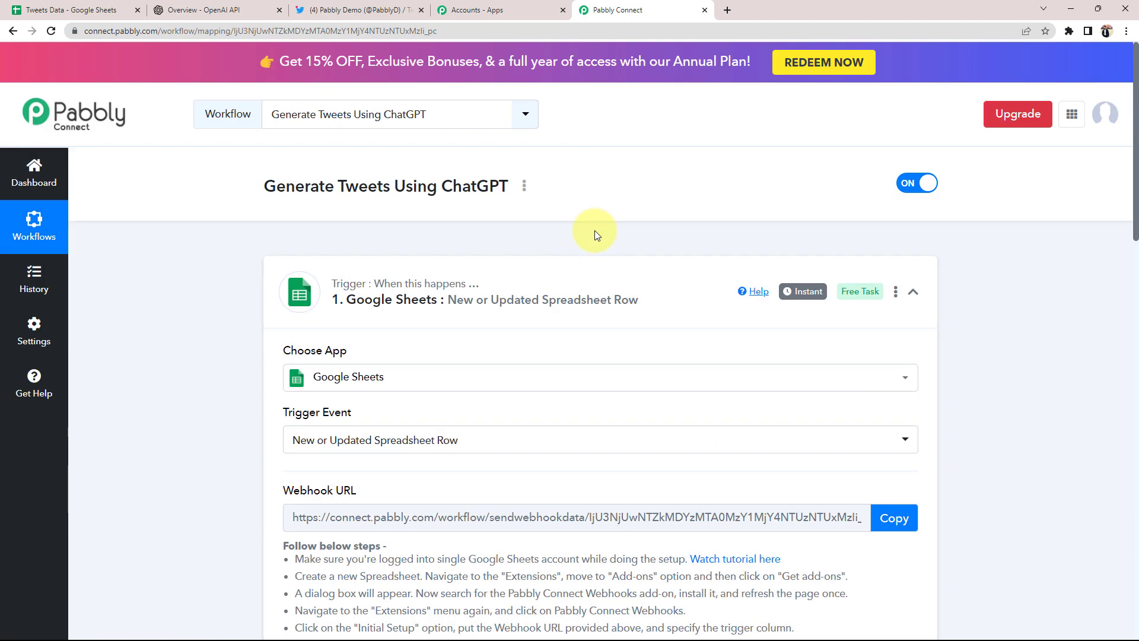
left_click(656, 281)
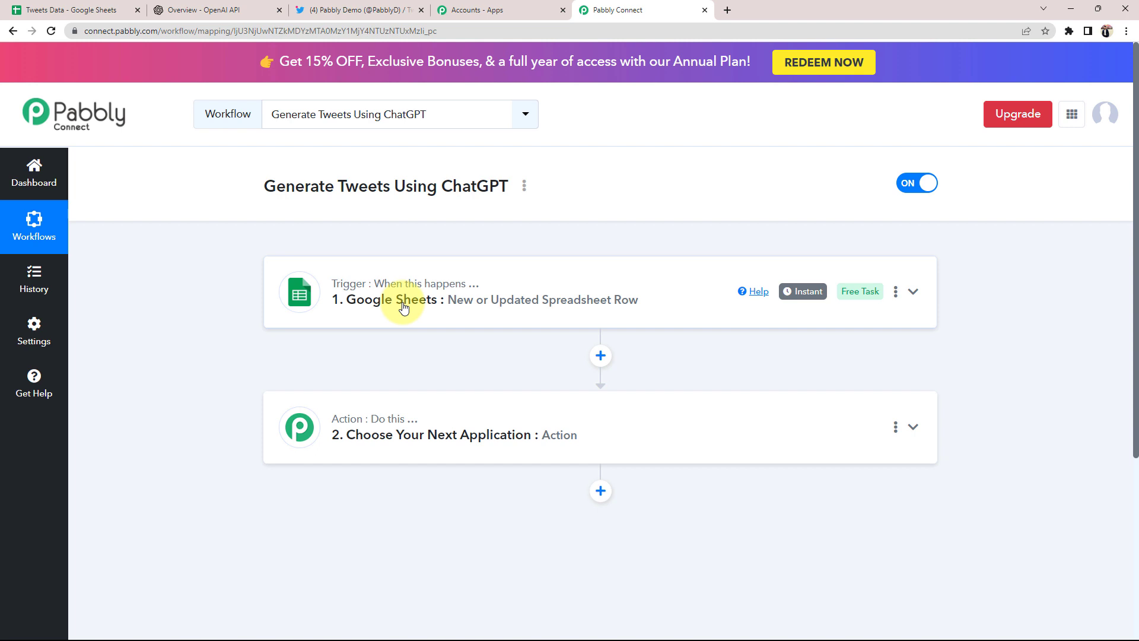
scroll(145, 381, "down", 2)
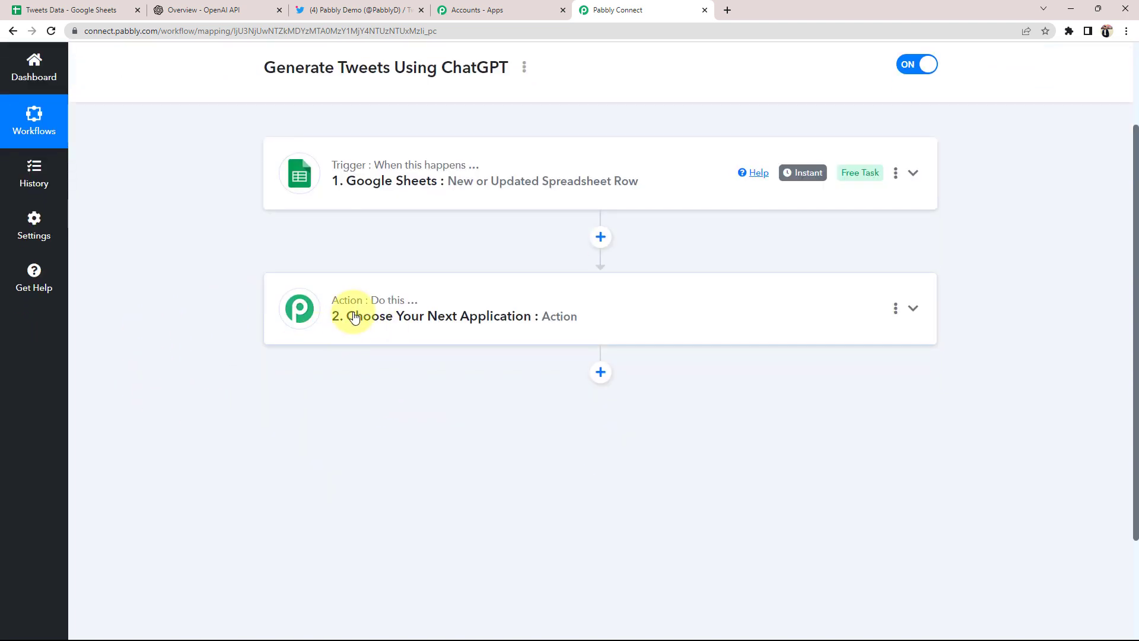
left_click(327, 318)
left_click(387, 182)
scroll(589, 394, "down", 7)
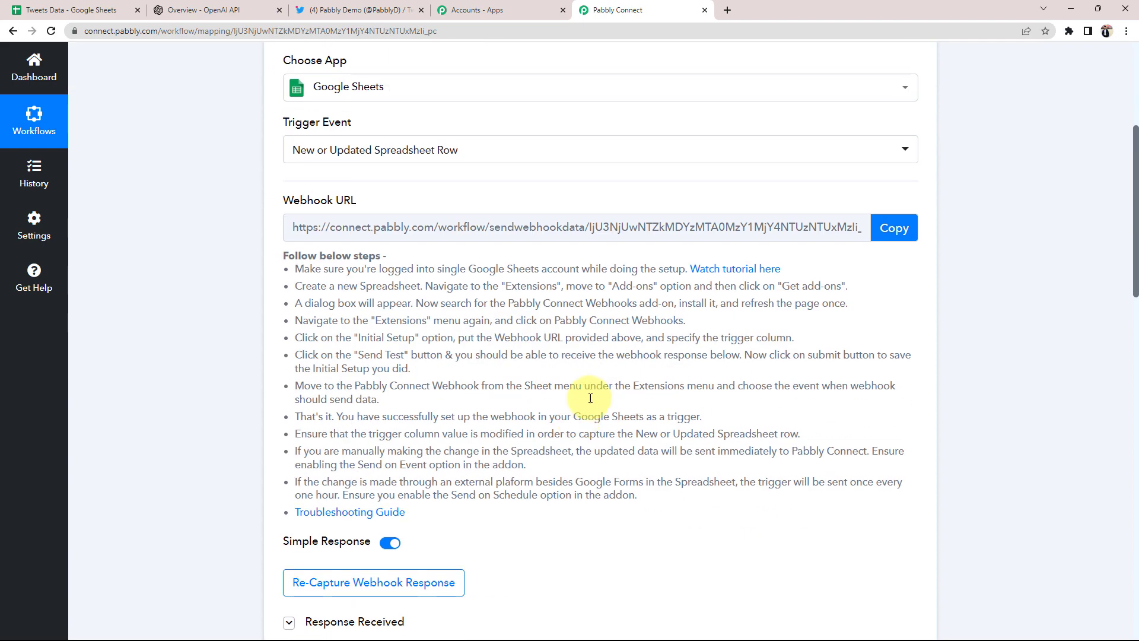
Set the workflow's second step to the ChatGPT app with the Ask ChatGPT action event
left_click_drag(619, 444, 890, 432)
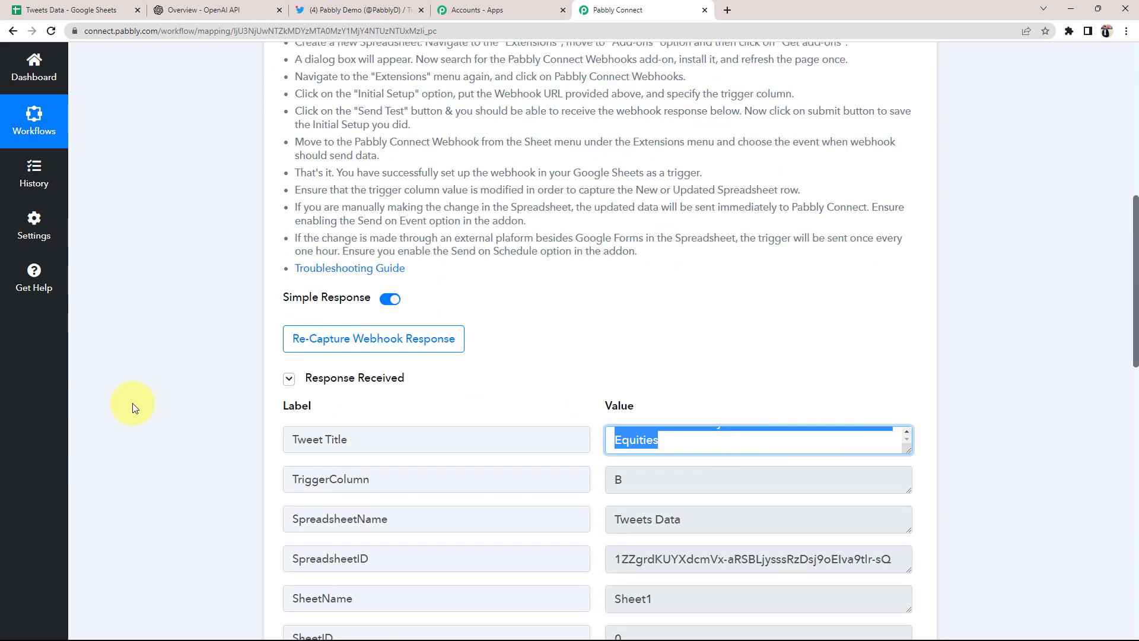
scroll(145, 412, "down", 8)
scroll(144, 412, "down", 3)
left_click(341, 309)
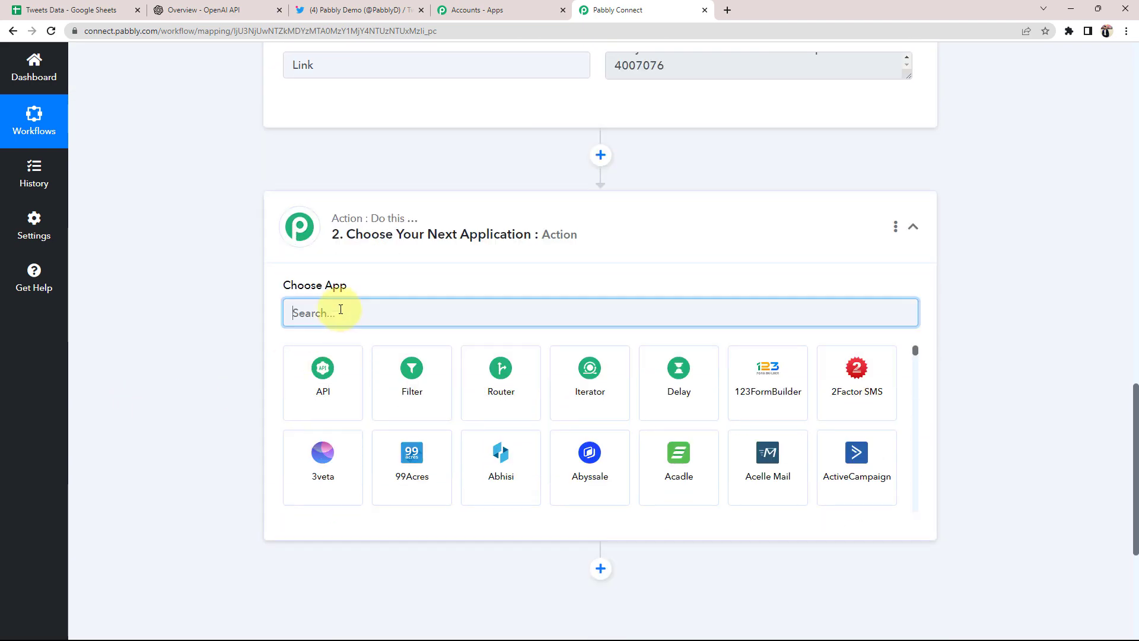
type("CHATGP")
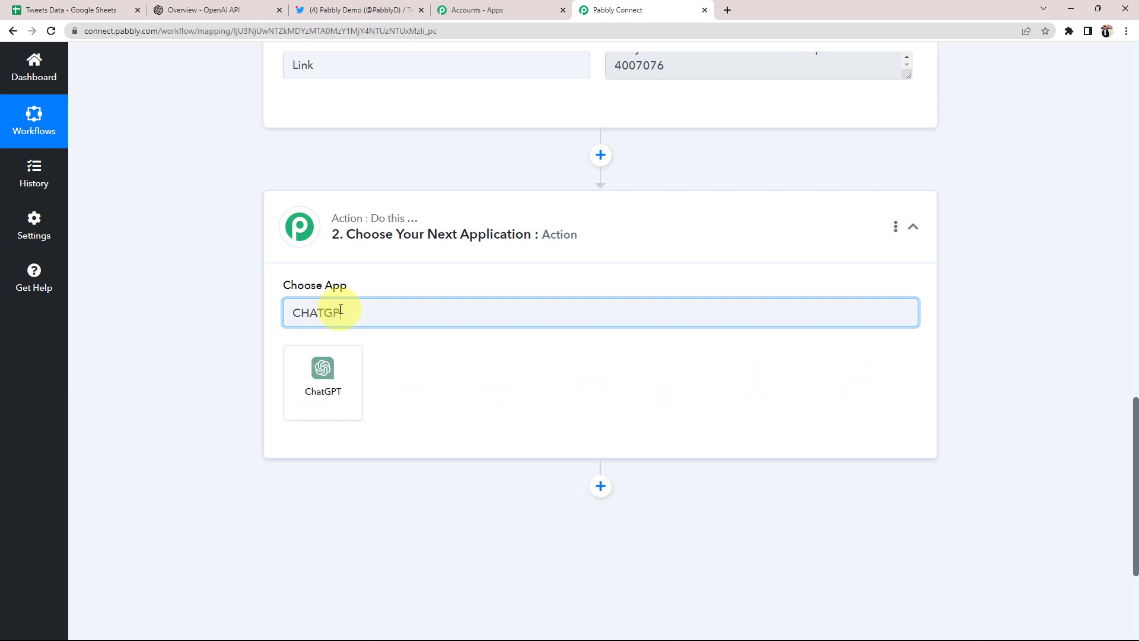
left_click(325, 370)
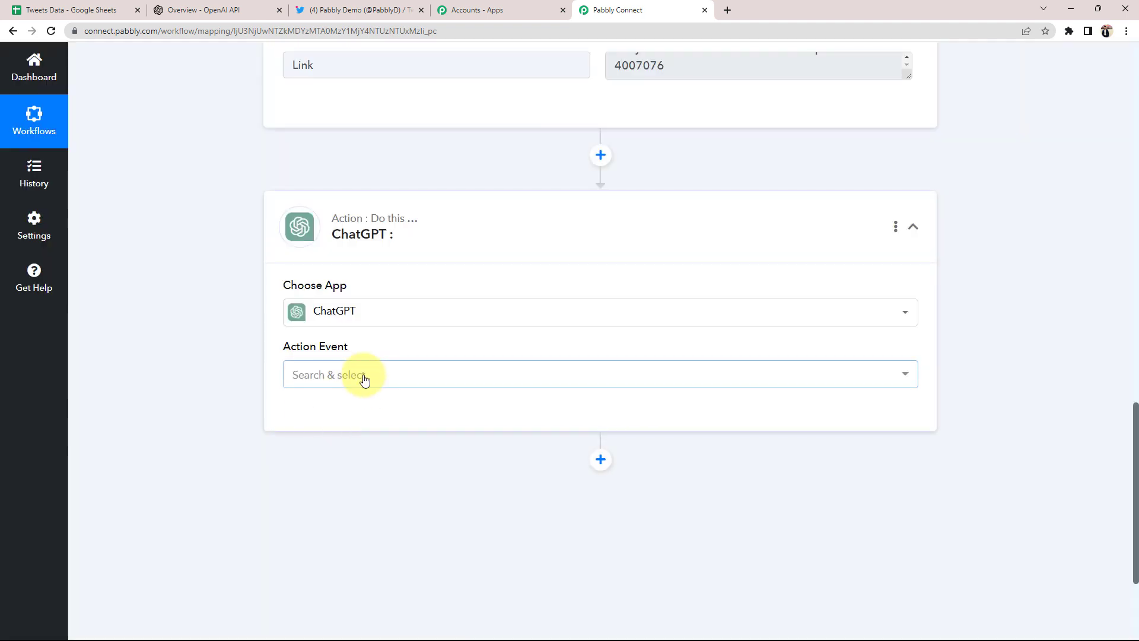
left_click(364, 377)
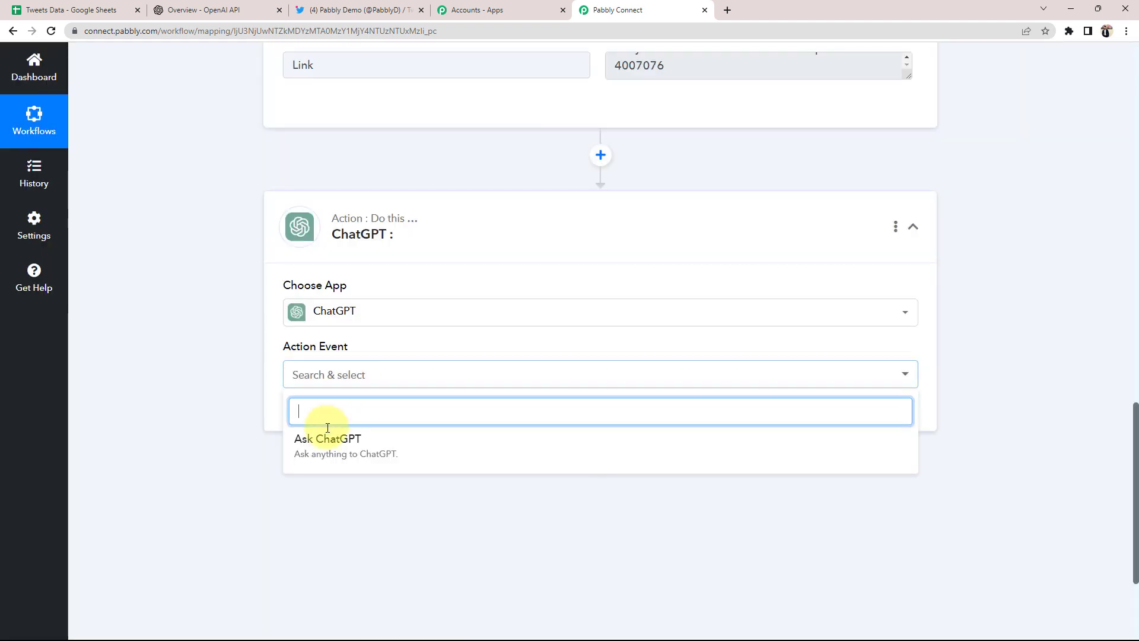
left_click(321, 444)
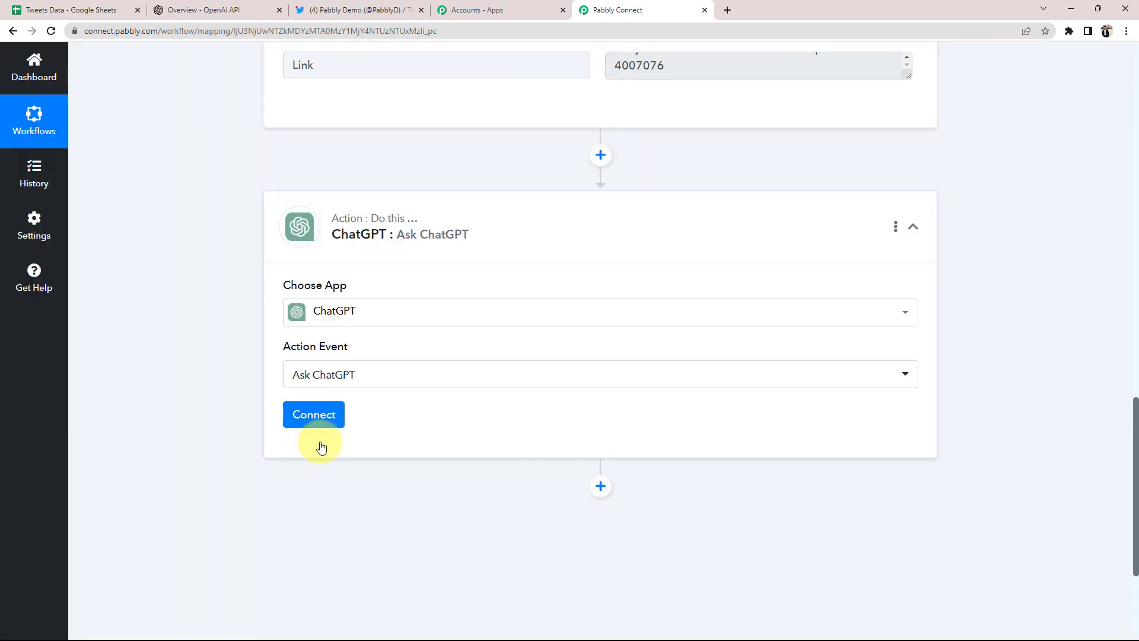
Begin adding a new connection for the ChatGPT action and open the OpenAI API keys page
left_click(328, 423)
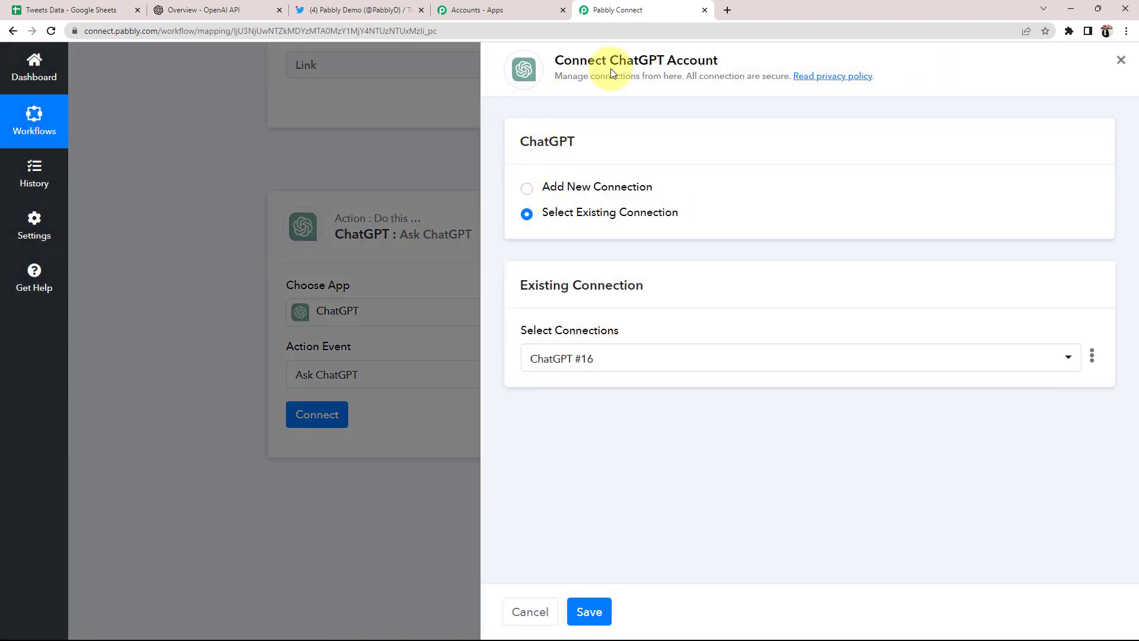
left_click_drag(611, 65, 719, 59)
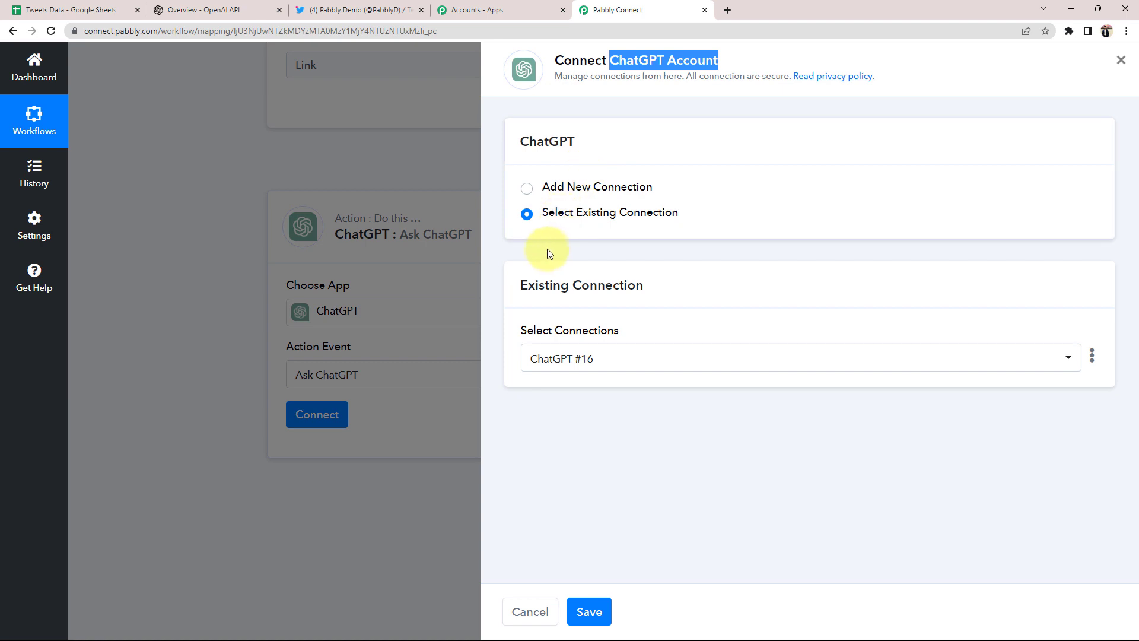
left_click(527, 188)
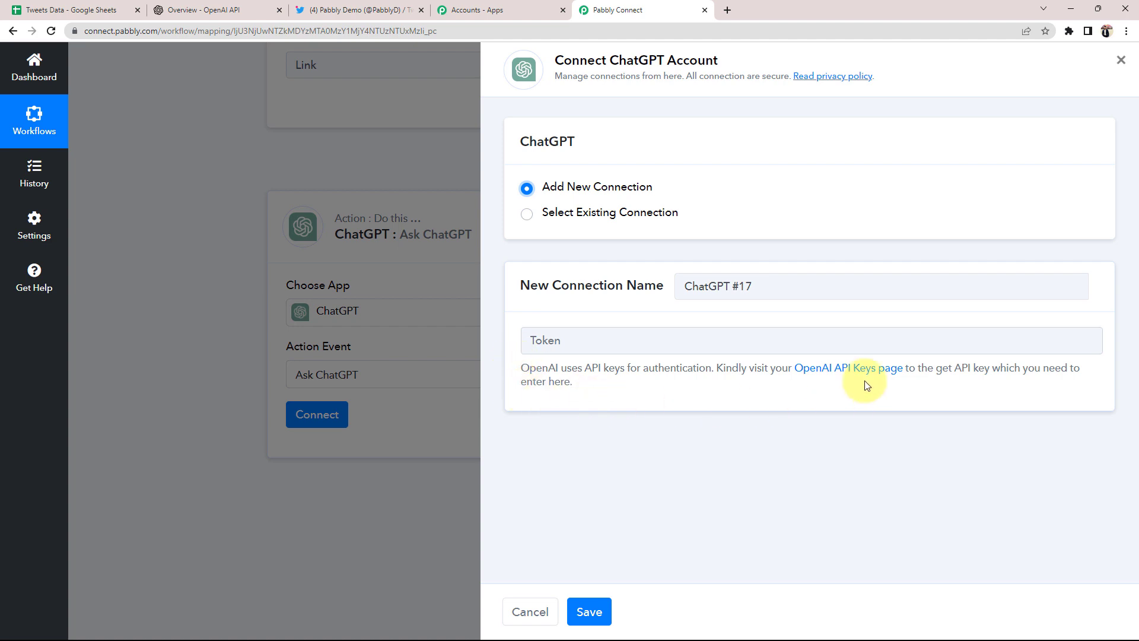
left_click(845, 373)
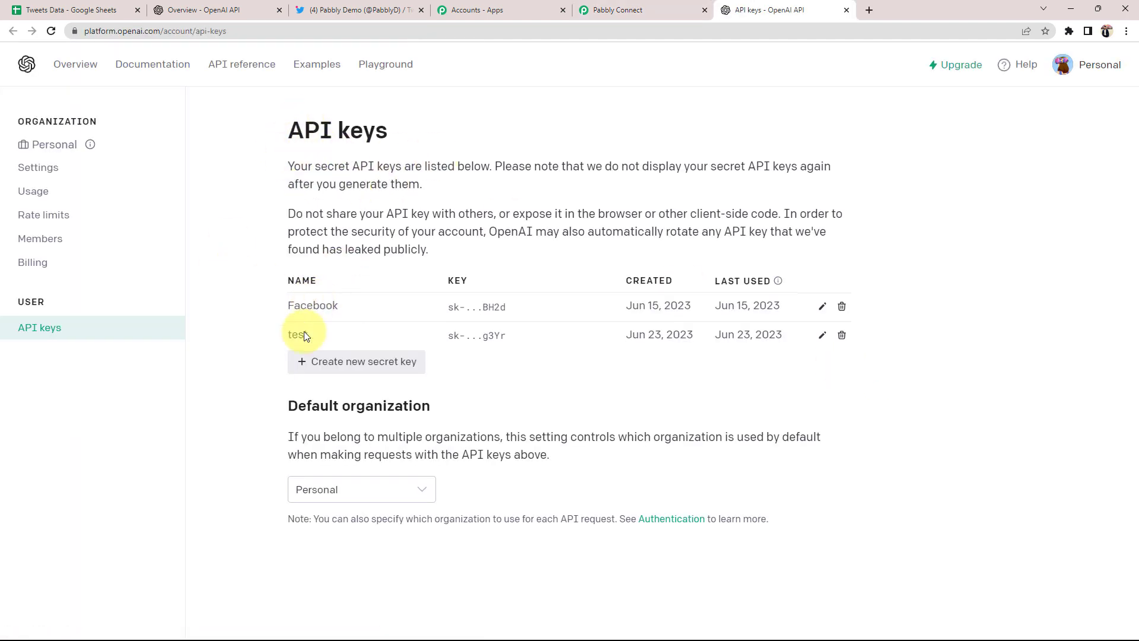
Create a new OpenAI secret key named Twitter Integration and copy it
left_click(337, 371)
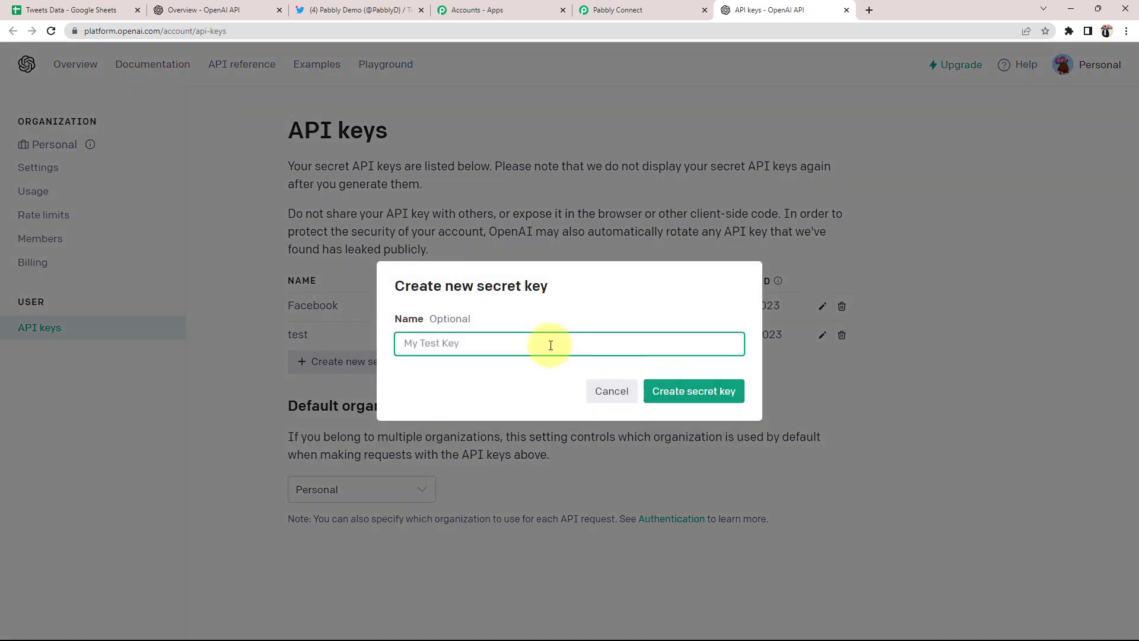
type("Twitter Integration")
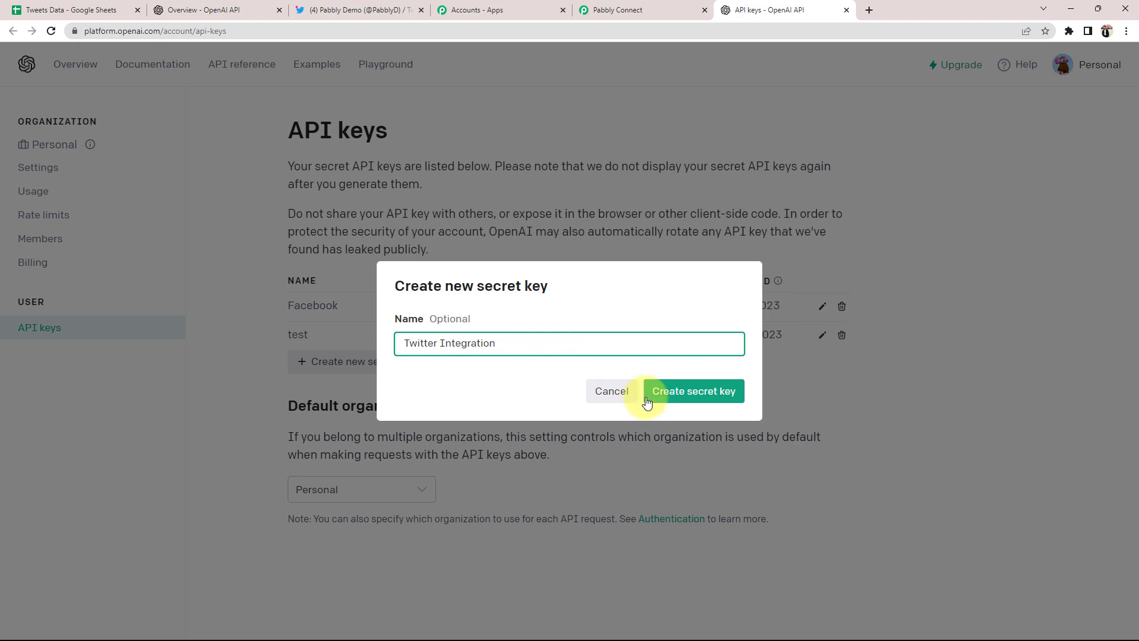
left_click(698, 396)
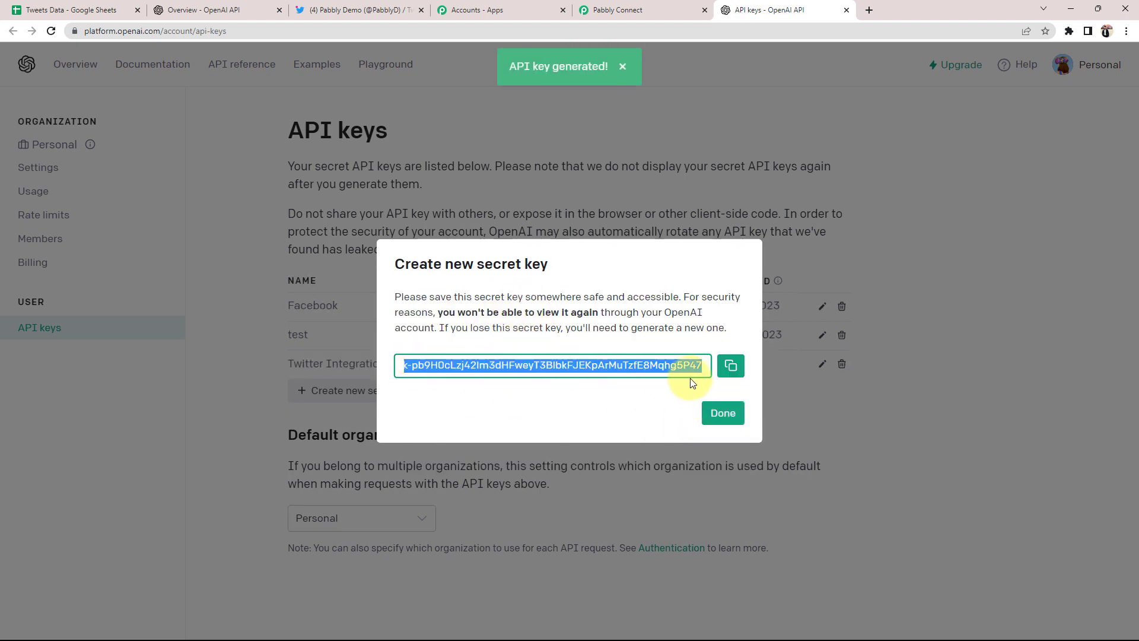
left_click(731, 368)
Back in Pabbly Connect, paste the API key as the new ChatGPT connection's token and save the connection
left_click(613, 10)
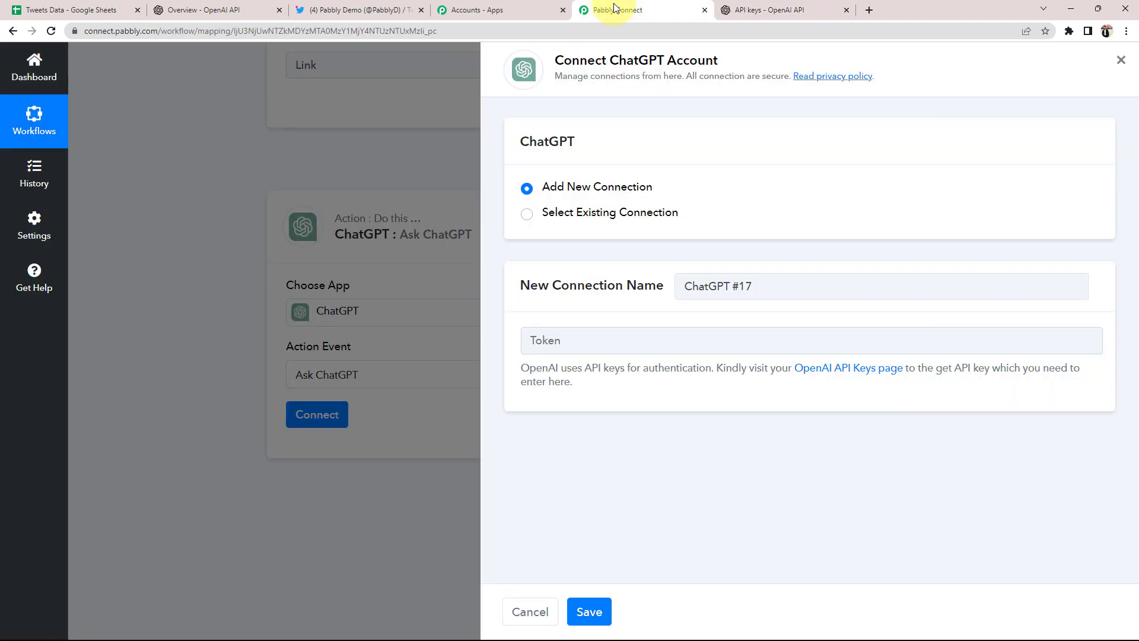
left_click(549, 336)
right_click(548, 336)
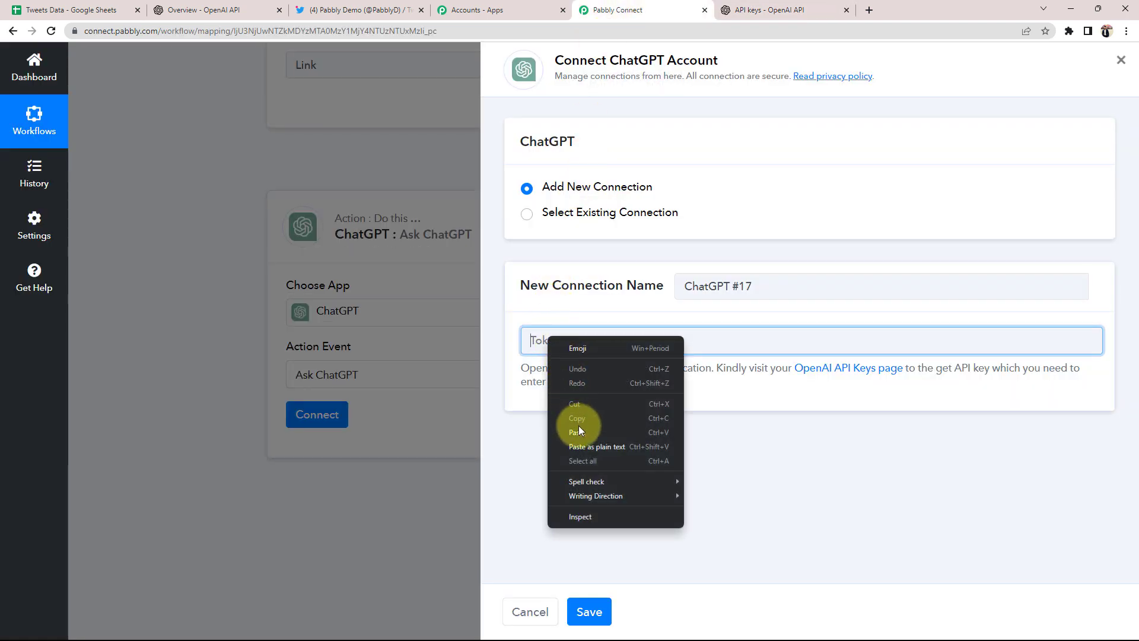
left_click(578, 426)
left_click(609, 618)
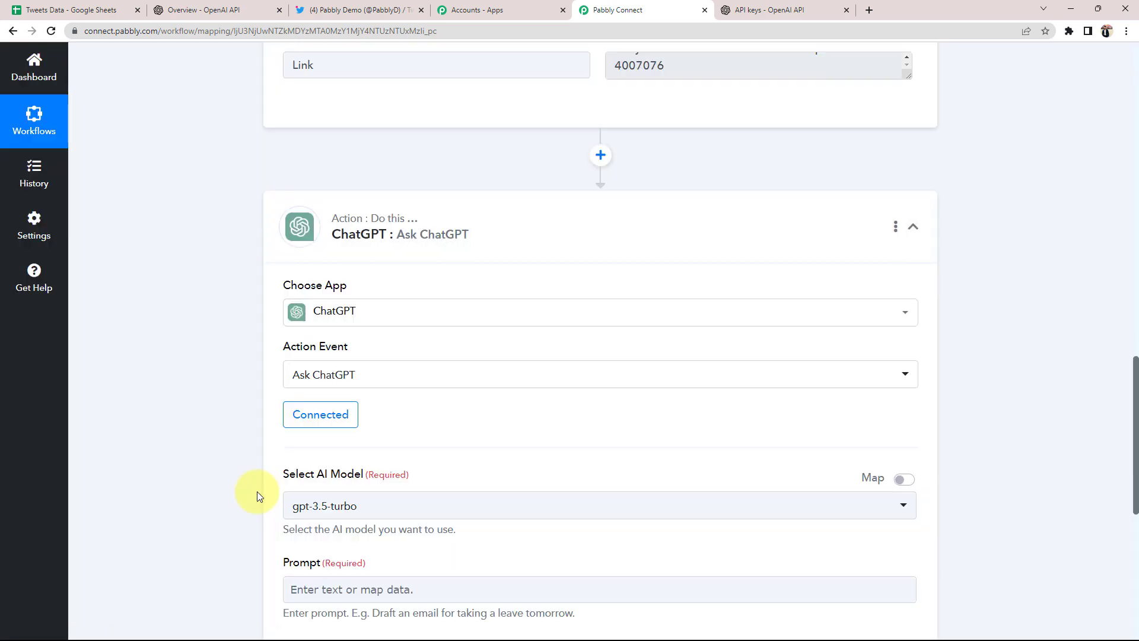
Choose gpt-3.5-turbo as the AI model for the Ask ChatGPT action
scroll(261, 483, "down", 3)
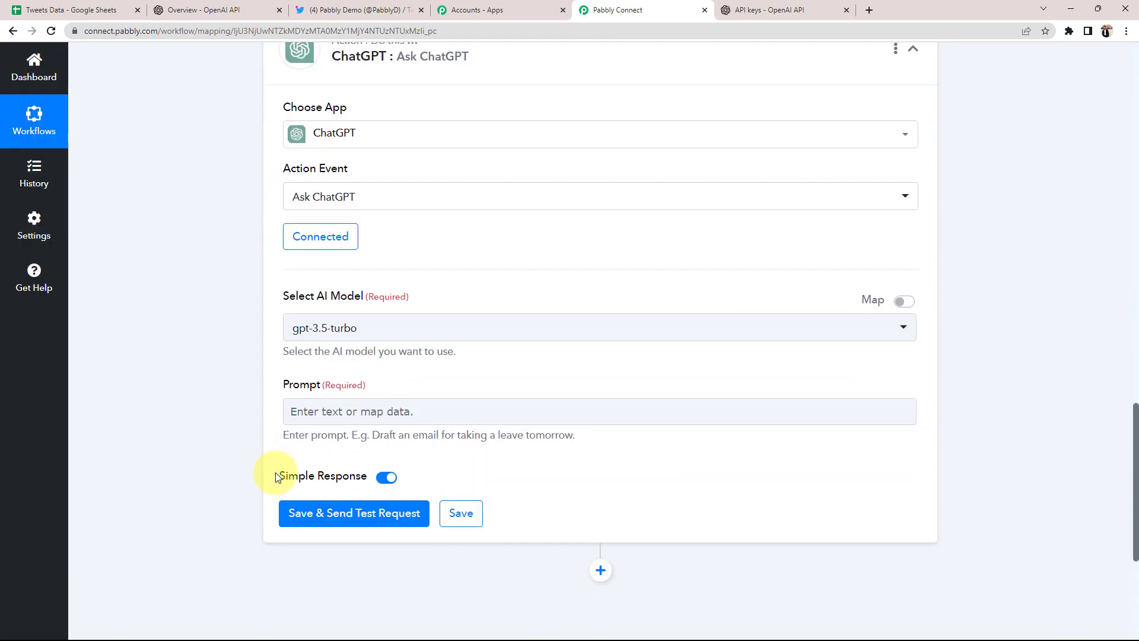
left_click(298, 330)
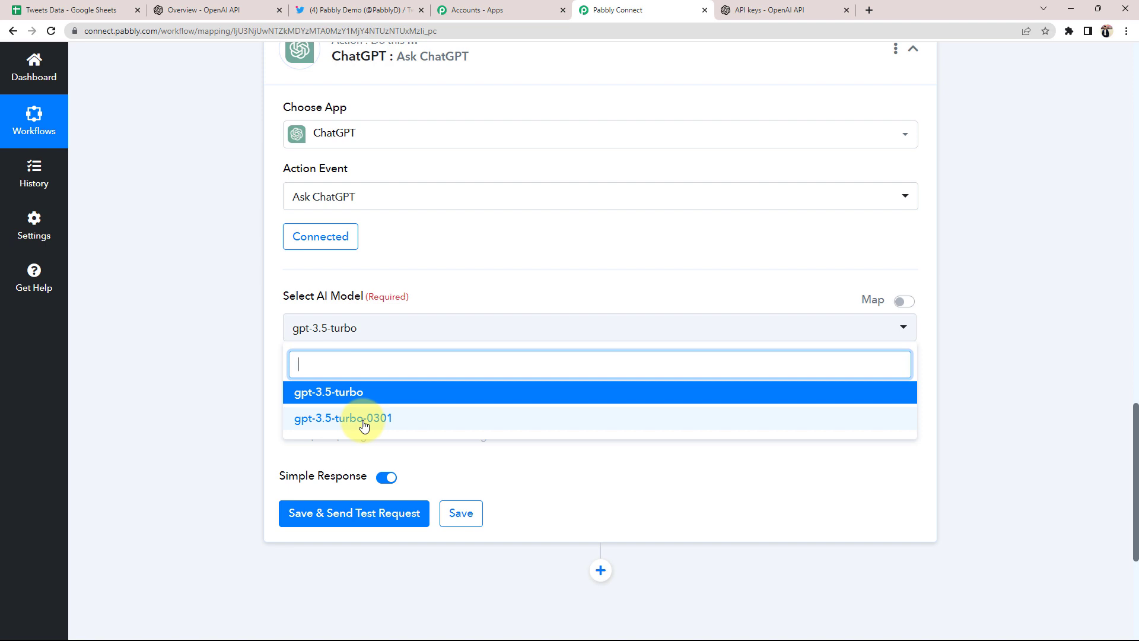
left_click(338, 393)
left_click(203, 348)
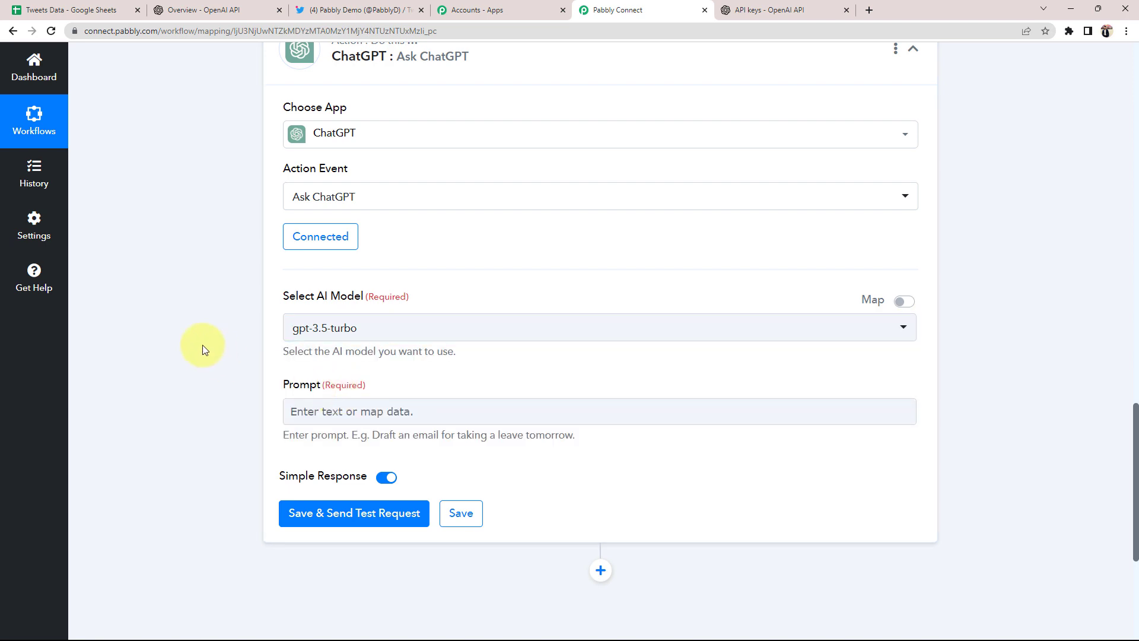
Look at the required Prompt field and read the full Tweet Title value in the Google Sheets trigger's response
scroll(273, 308, "down", 2)
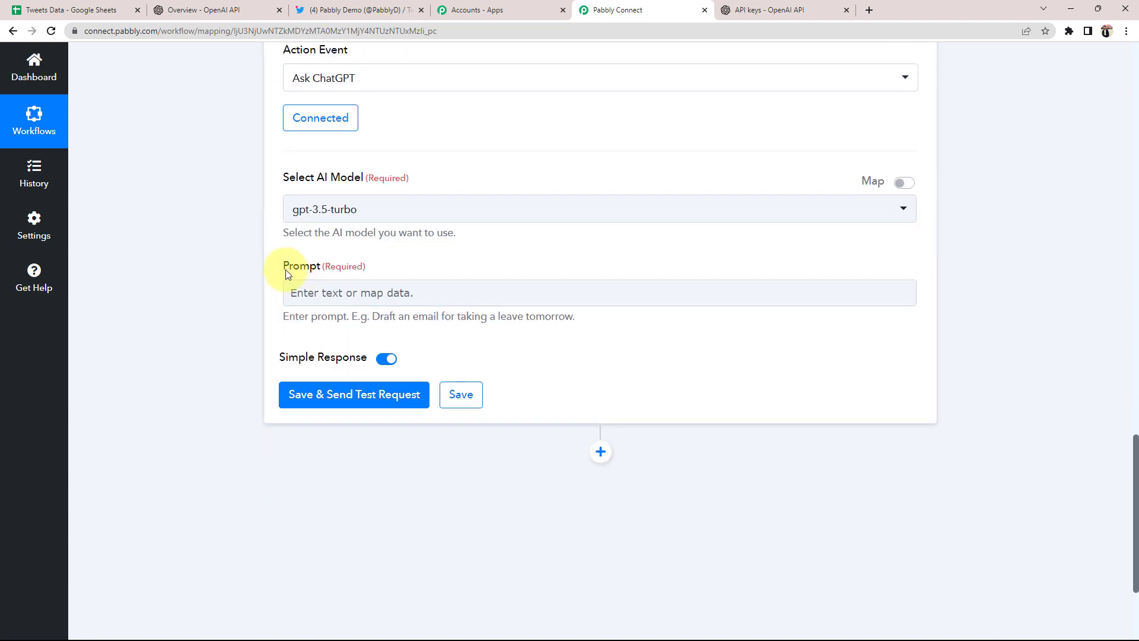
left_click_drag(281, 264, 367, 252)
left_click(231, 298)
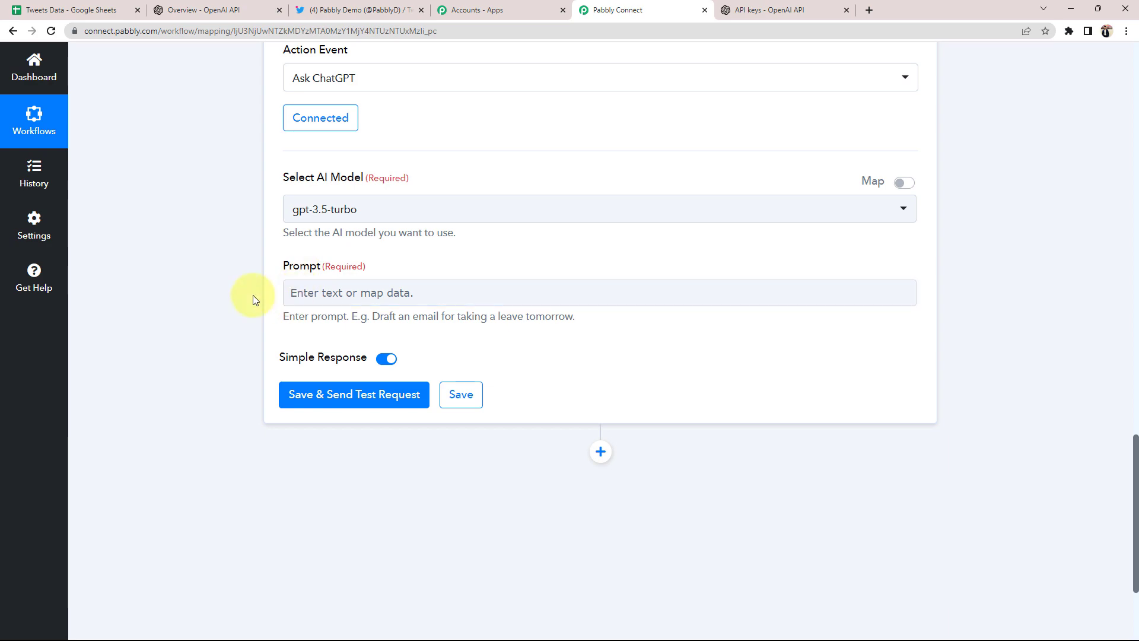
scroll(254, 297, "up", 10)
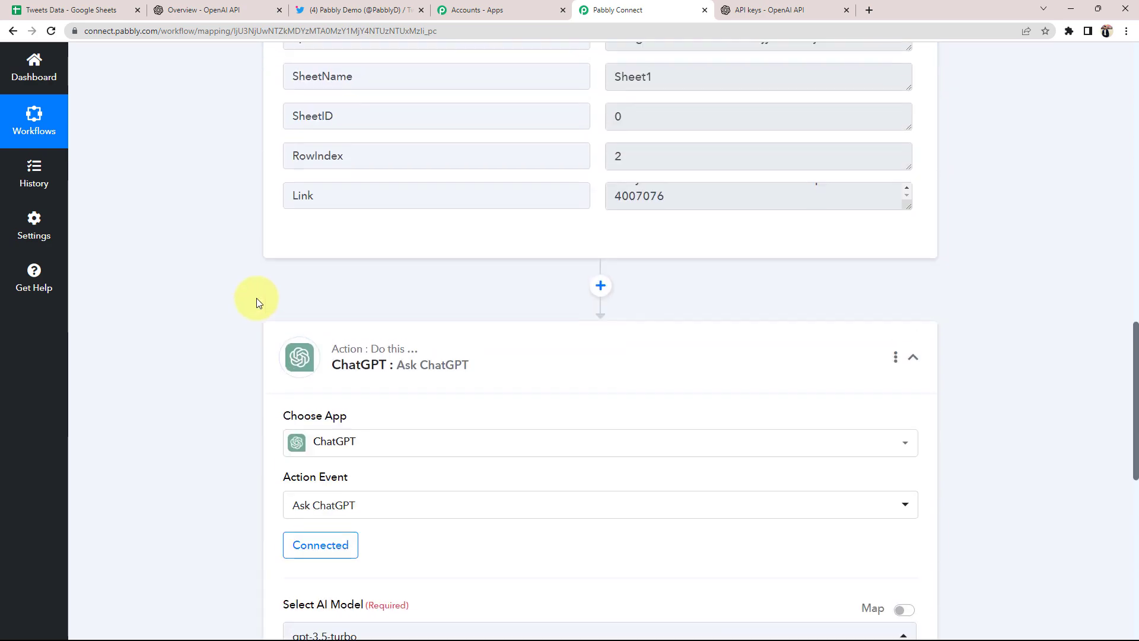
scroll(612, 165, "up", 5)
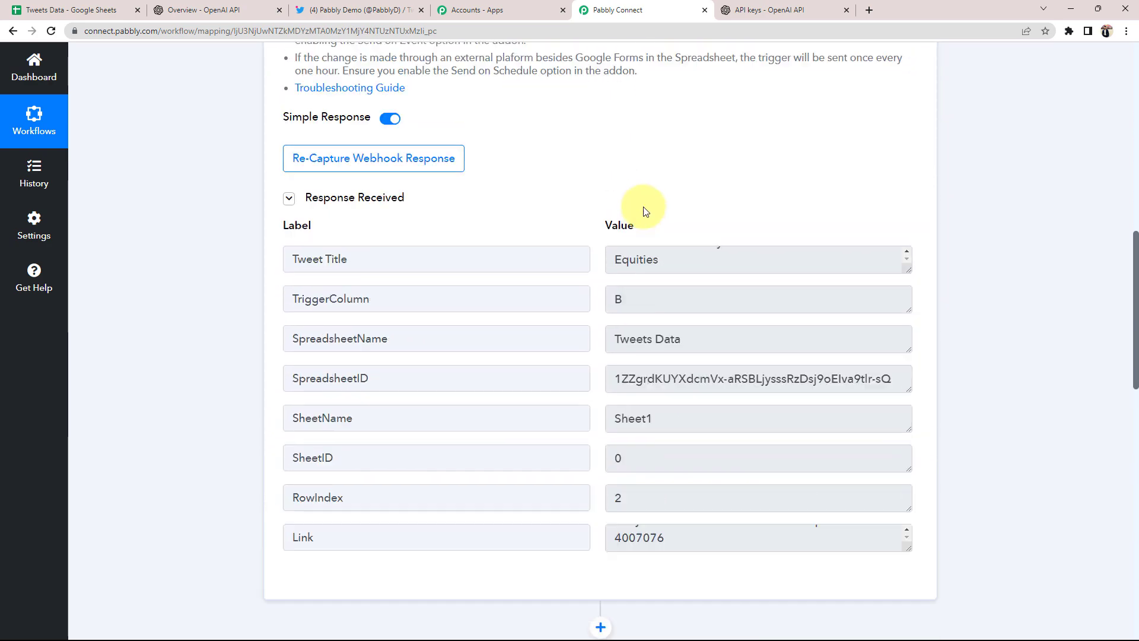
scroll(176, 482, "down", 1)
left_click(906, 312)
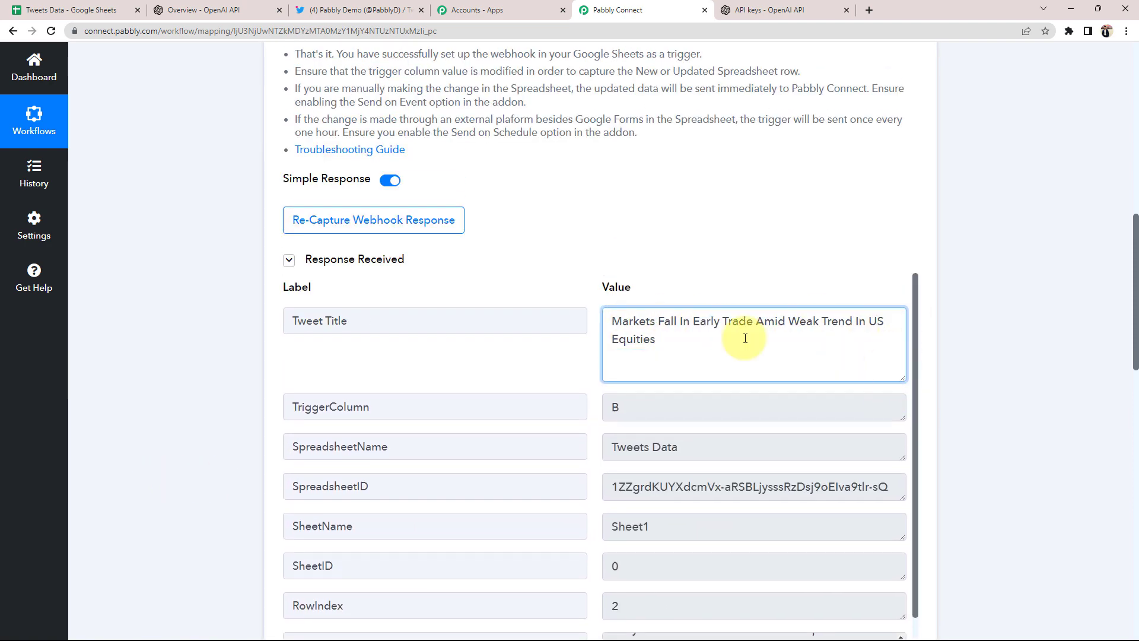
left_click_drag(613, 321, 682, 346)
left_click(155, 377)
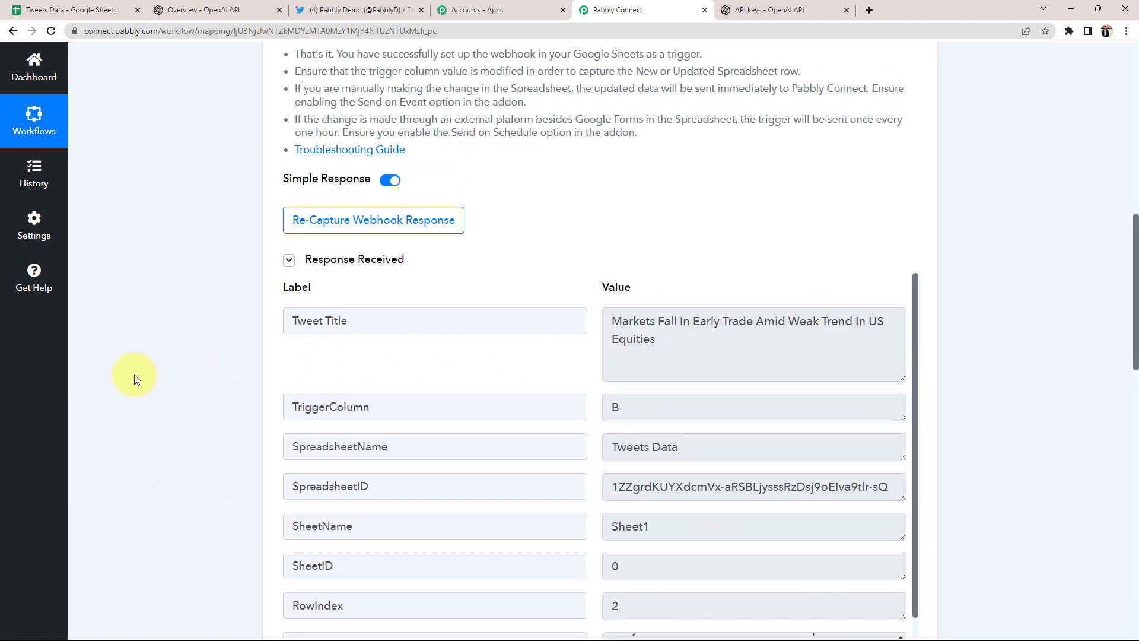
Enter a prompt asking to "Write a short and informative tweet on the title", with an opening quotation mark and the instruction "Dont use URL."
scroll(600, 325, "down", 1)
scroll(127, 427, "down", 12)
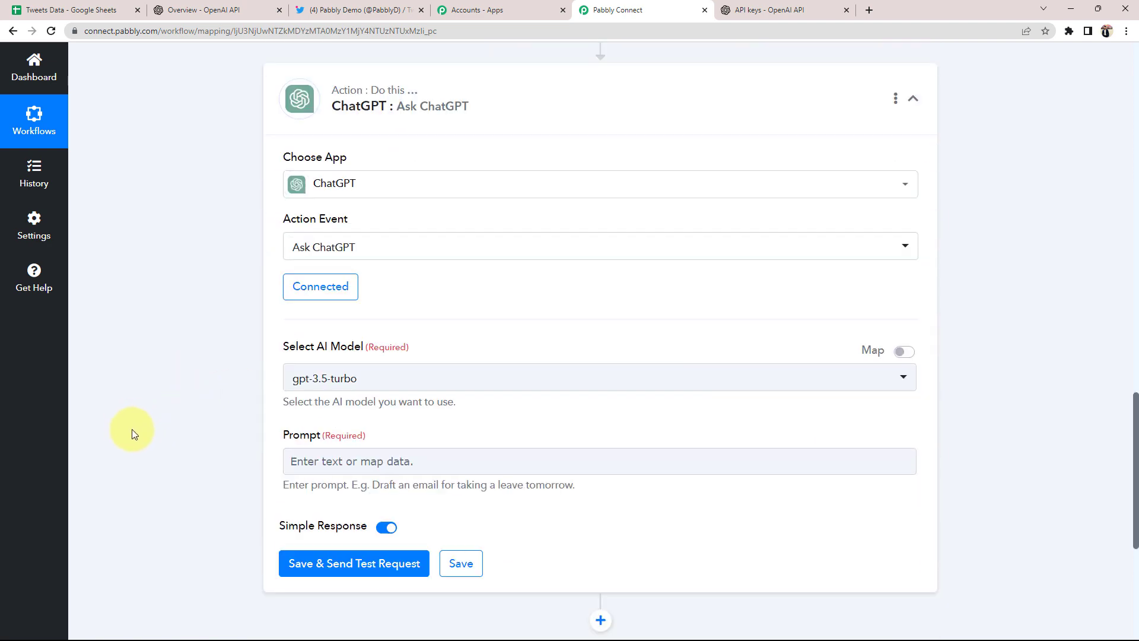
left_click(336, 369)
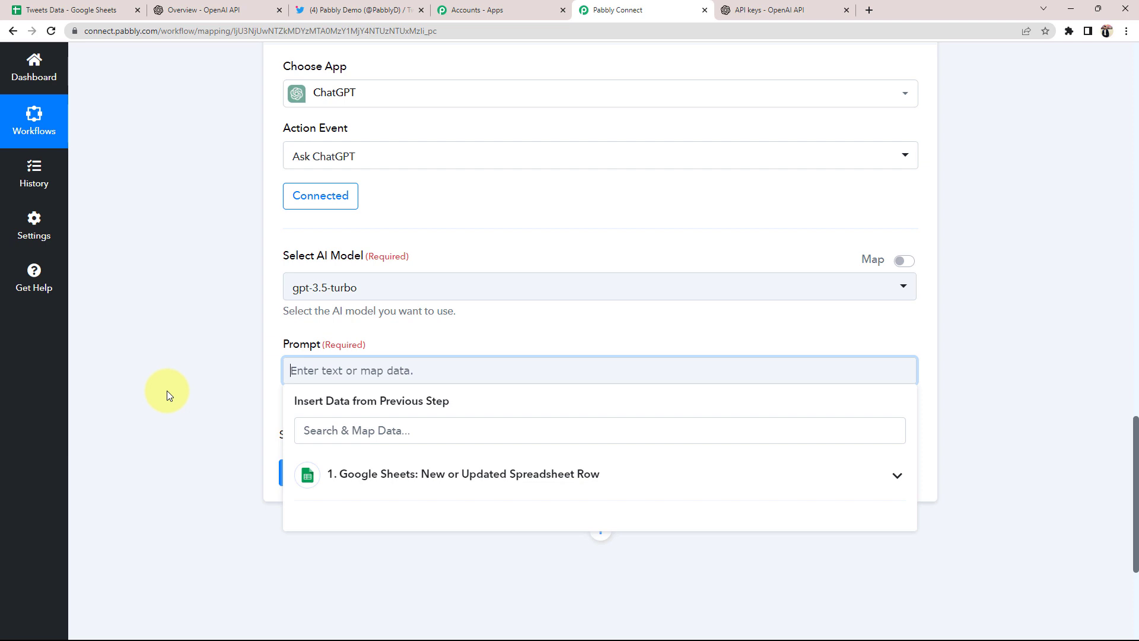
key("ctrl+v")
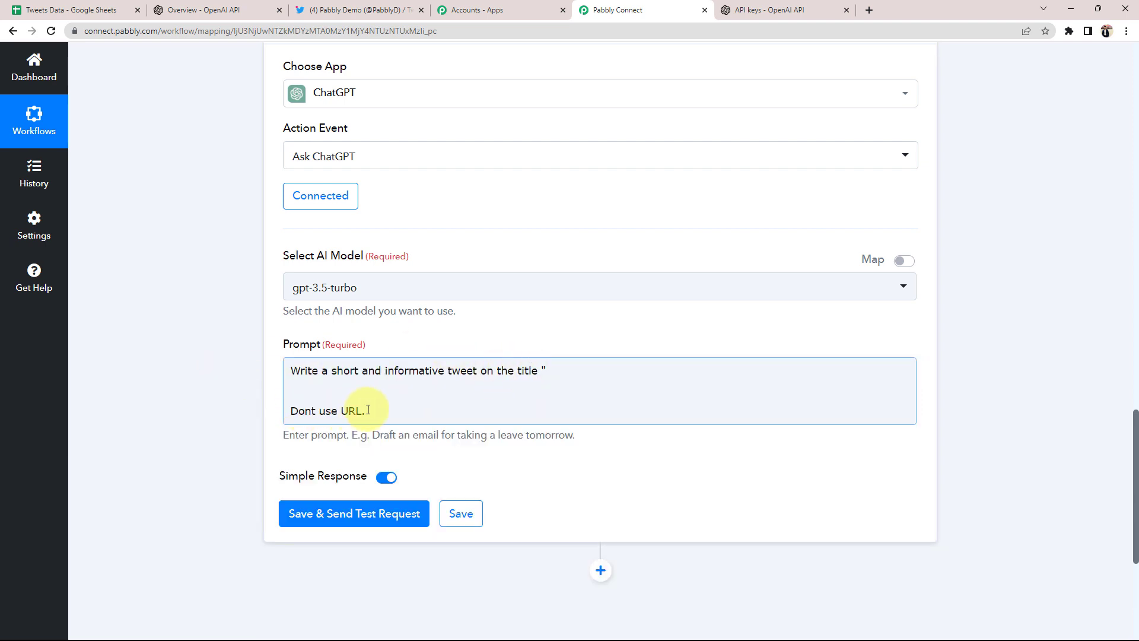
left_click(575, 366)
type("\"")
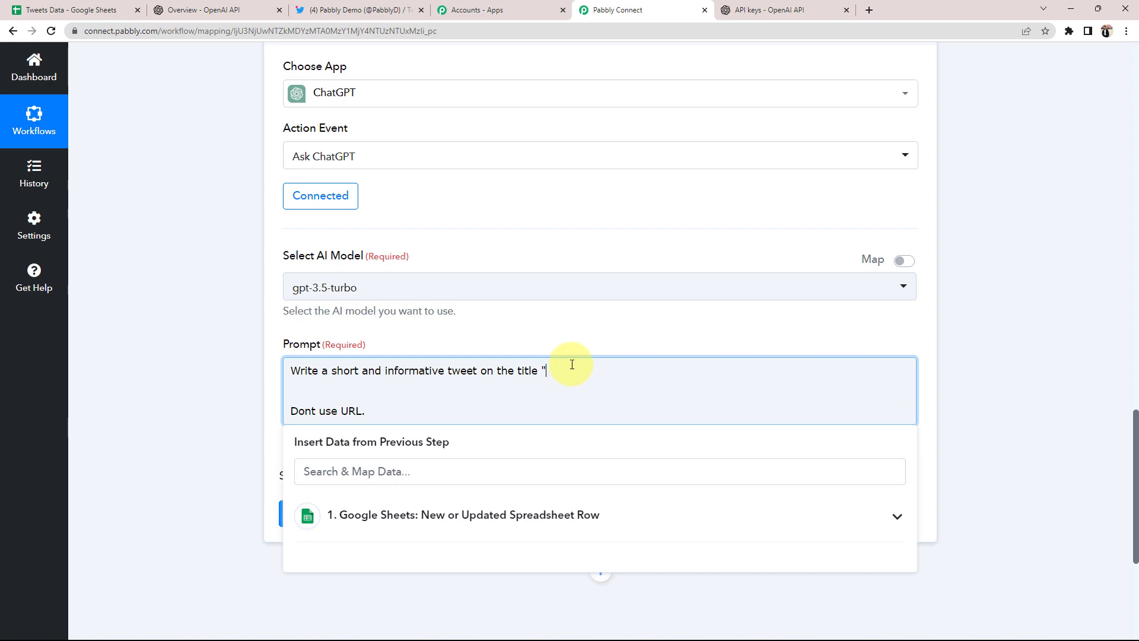
key("Return")
Map the Google Sheets trigger's Tweet Title into the ChatGPT prompt below the first line and close the quotation marks after it
scroll(133, 402, "up", 3)
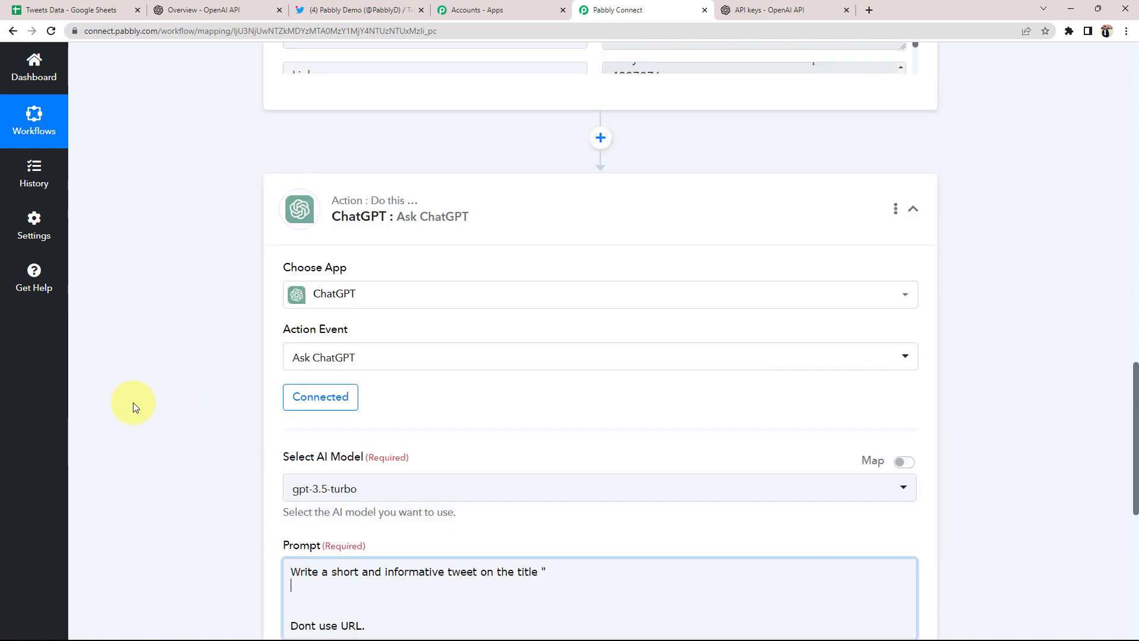
scroll(133, 402, "up", 5)
scroll(542, 219, "up", 2)
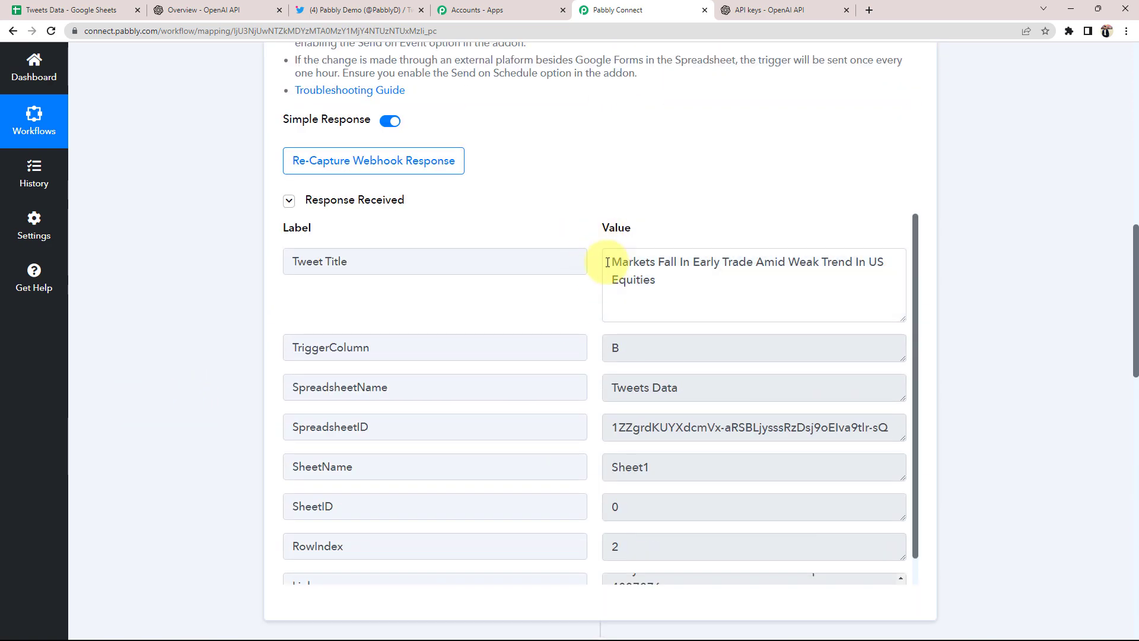
triple_click(607, 262)
left_click(200, 294)
scroll(154, 343, "down", 10)
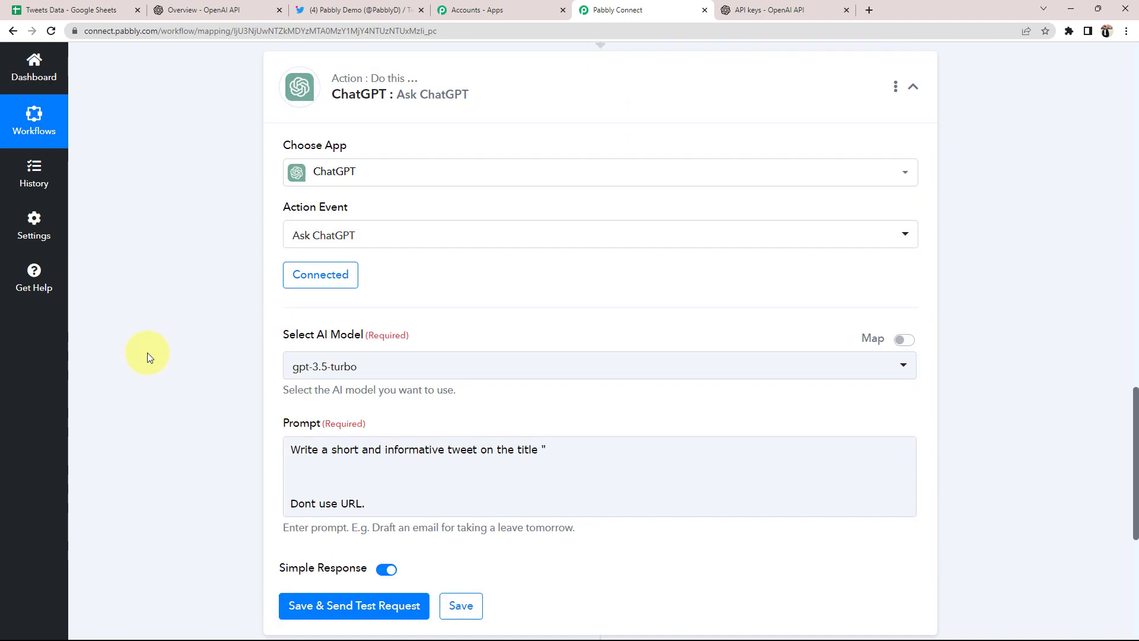
scroll(147, 356, "down", 3)
left_click(619, 251)
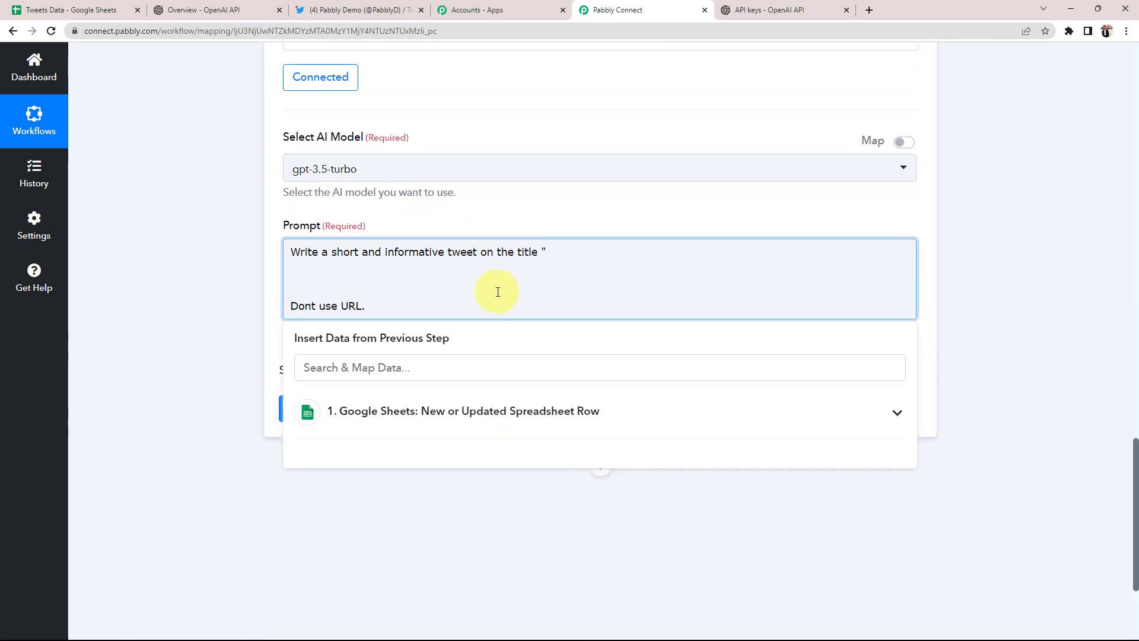
key("Return")
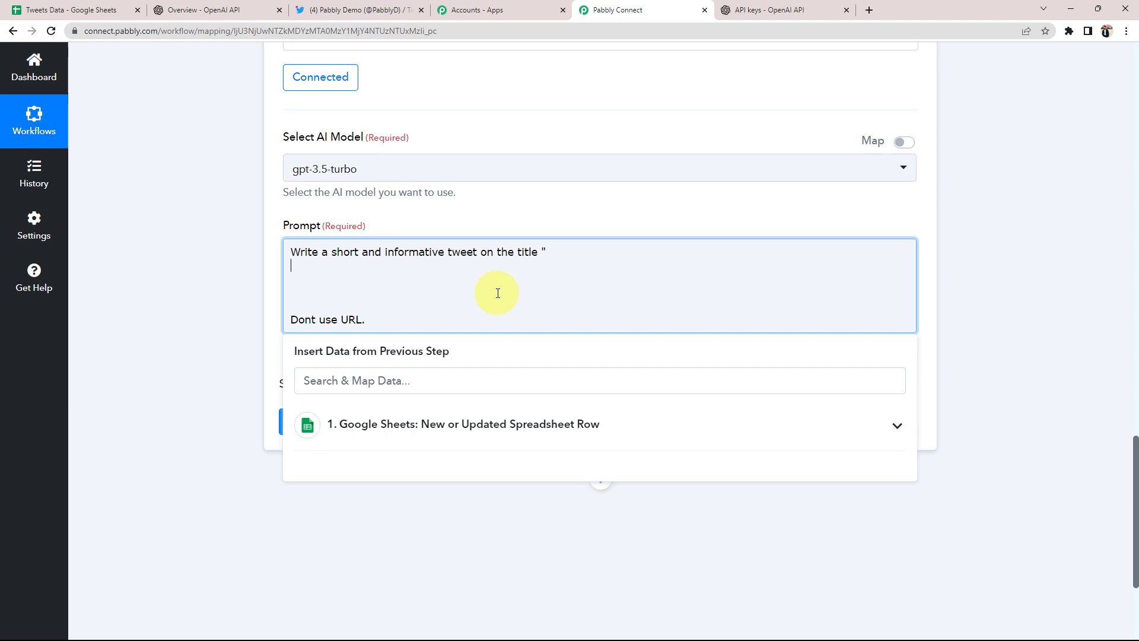
left_click(442, 418)
left_click(422, 464)
left_click(748, 311)
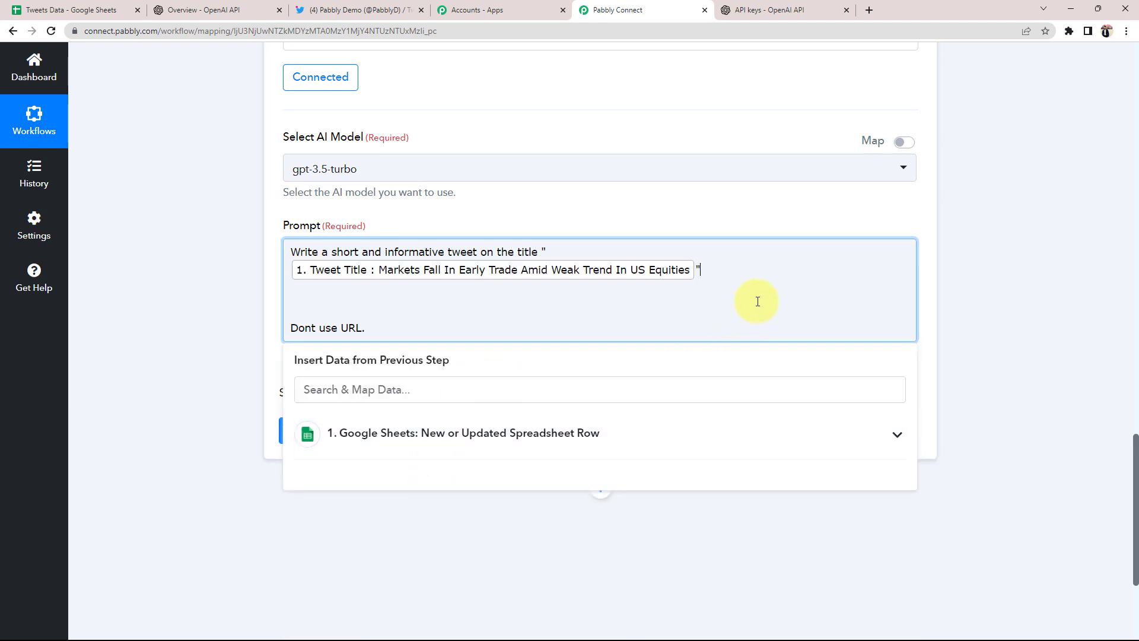
Remove the extra blank lines between the mapped Tweet Title and "Dont use URL." in the ChatGPT prompt
left_click(293, 329)
key("BackSpace")
key("BackSpace")
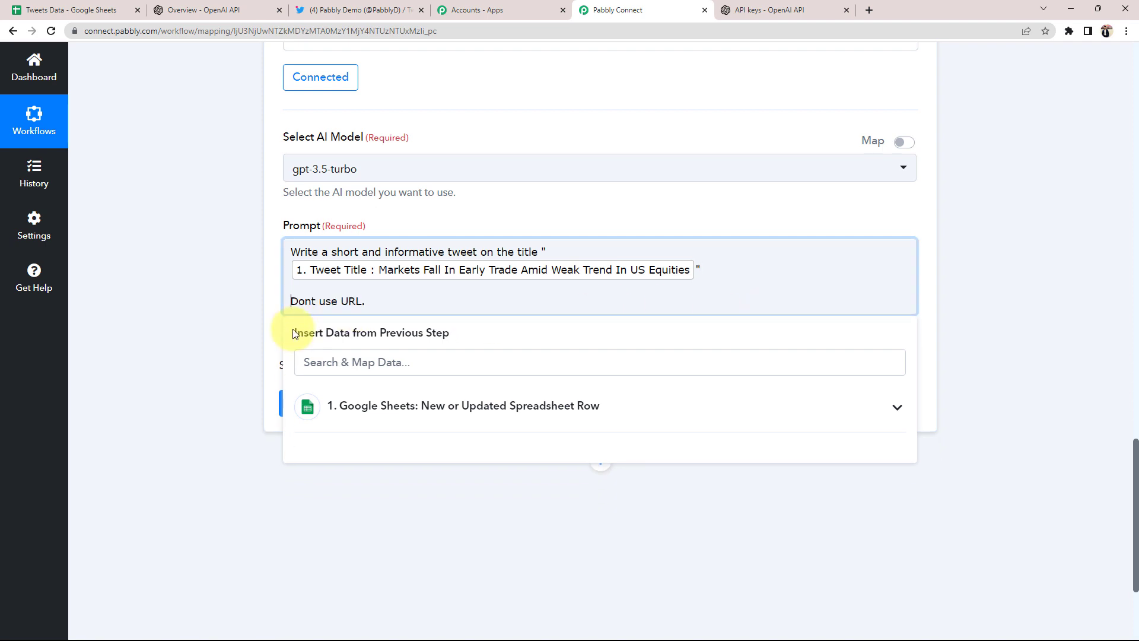
left_click(219, 342)
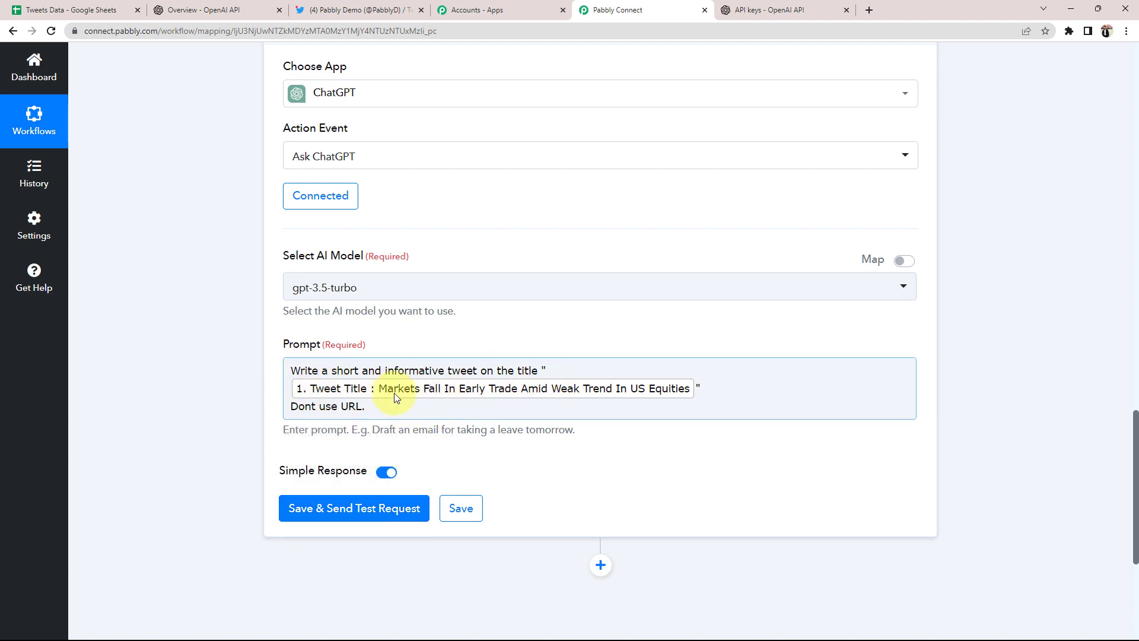
Save the Ask ChatGPT action with a test request and enlarge the response's Choices 0 Message Content to read the full tweet
left_click(302, 508)
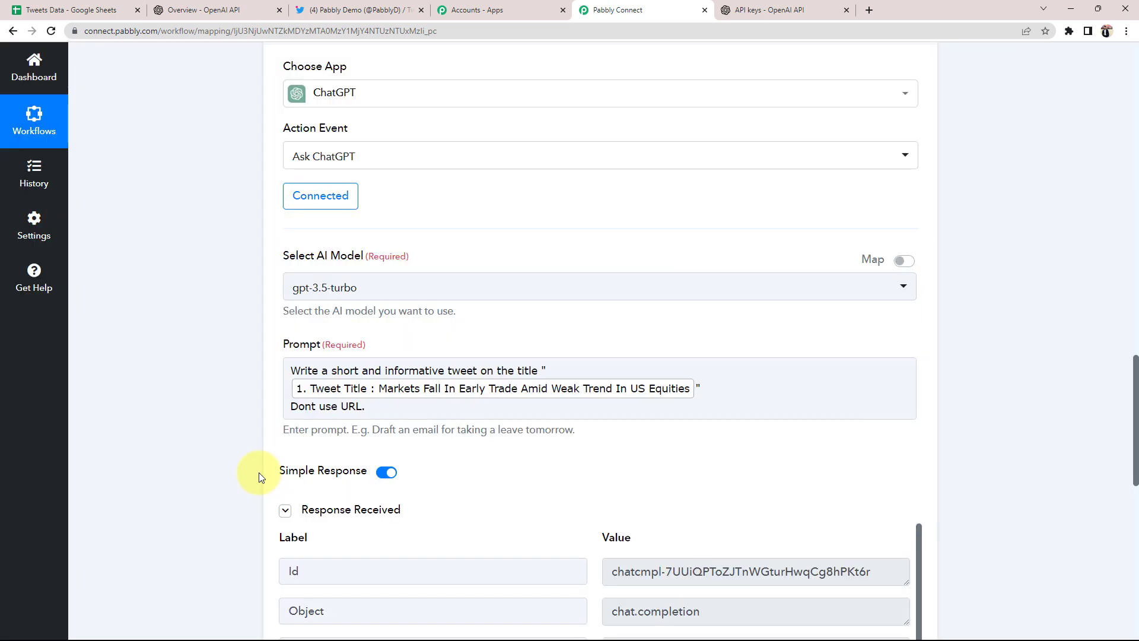
scroll(259, 475, "down", 6)
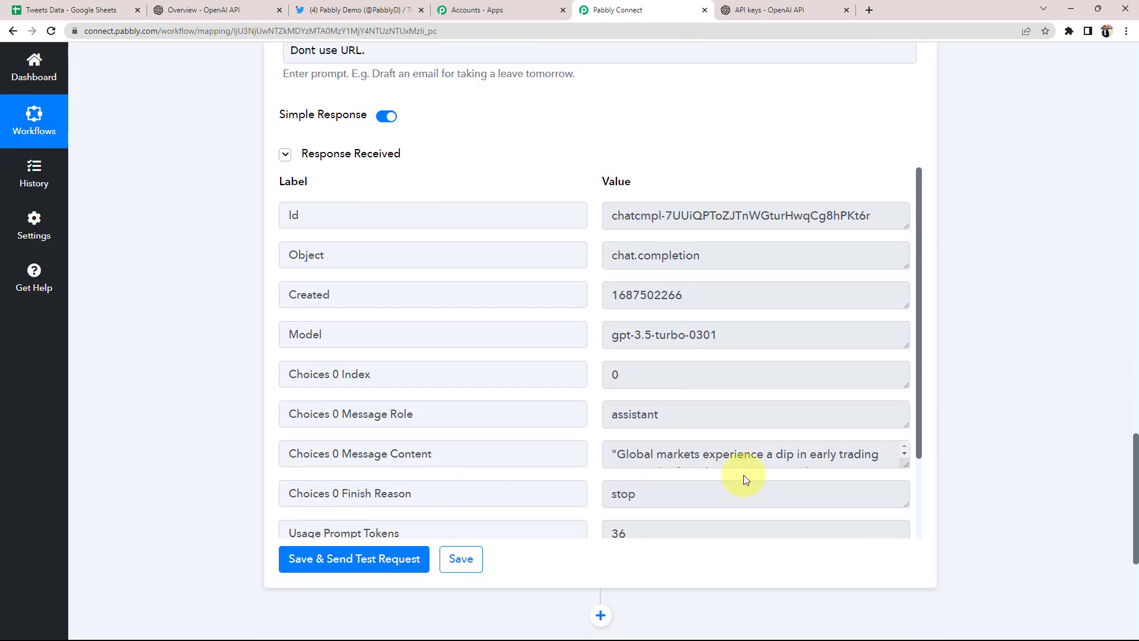
left_click_drag(903, 466, 902, 560)
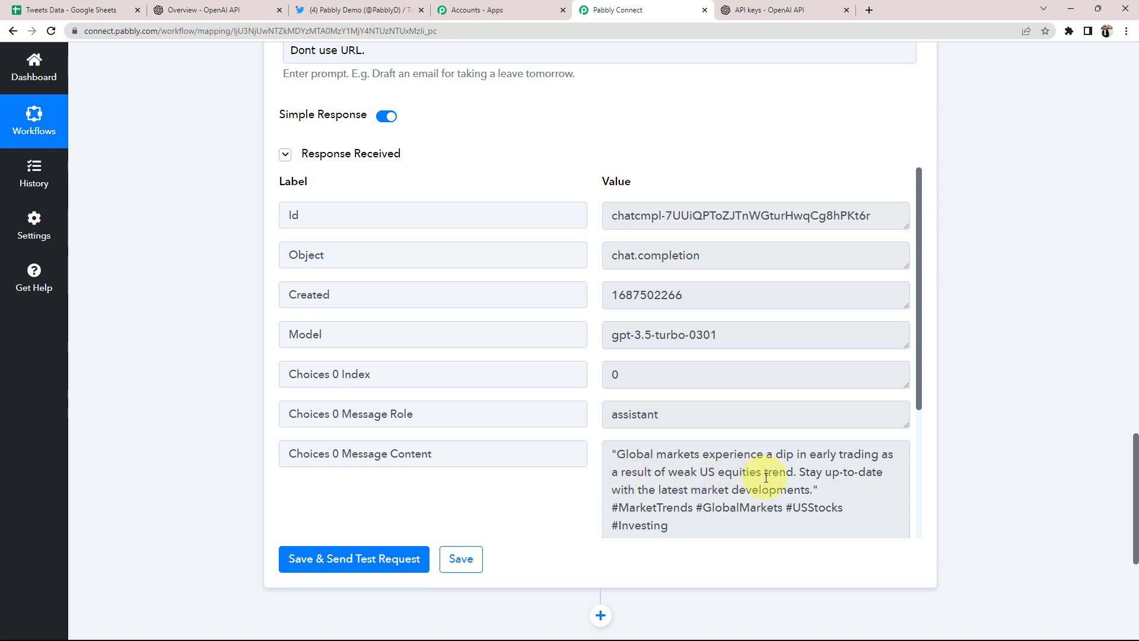
left_click_drag(611, 454, 775, 526)
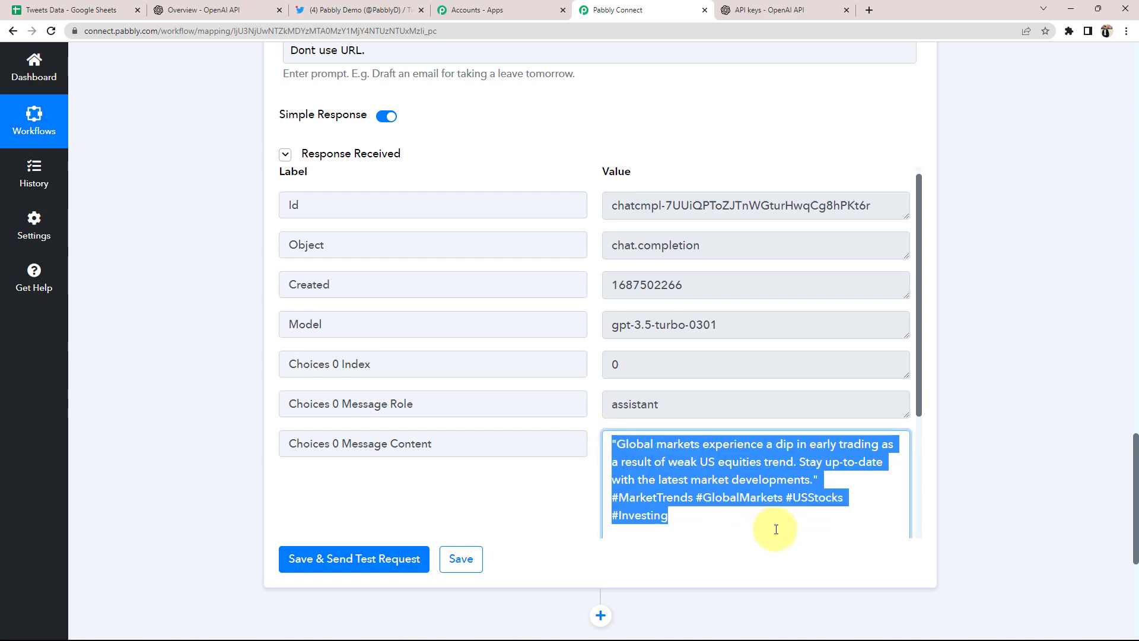
left_click(168, 425)
Compare the ChatGPT prompt with the tweet text returned in Choices 0 Message Content
scroll(167, 424, "up", 4)
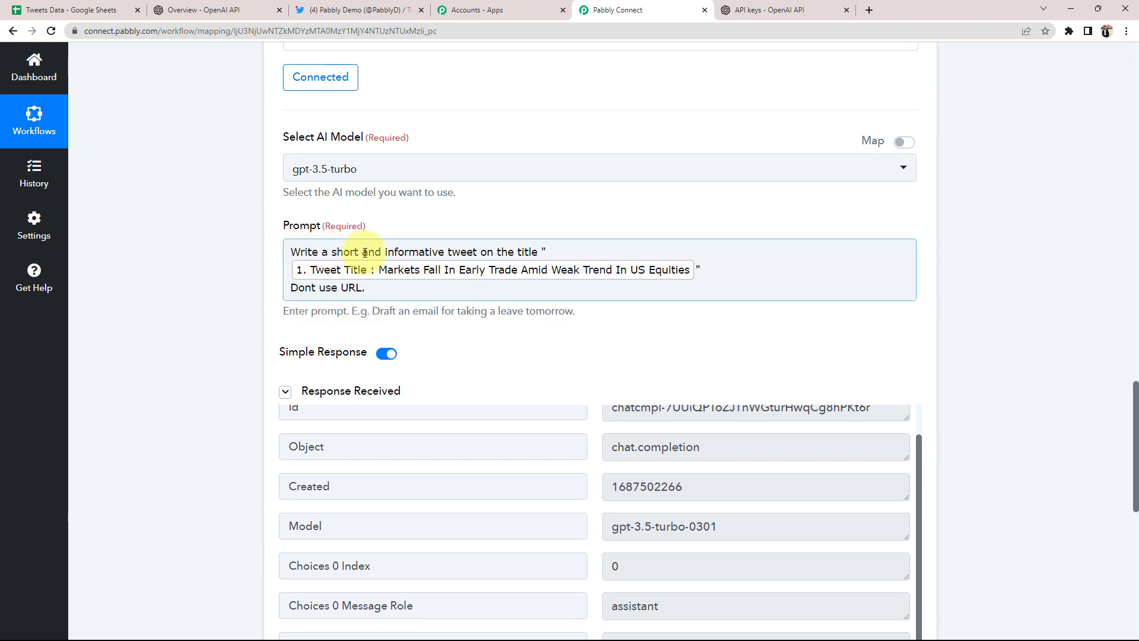
scroll(356, 267, "down", 2)
scroll(318, 318, "down", 1)
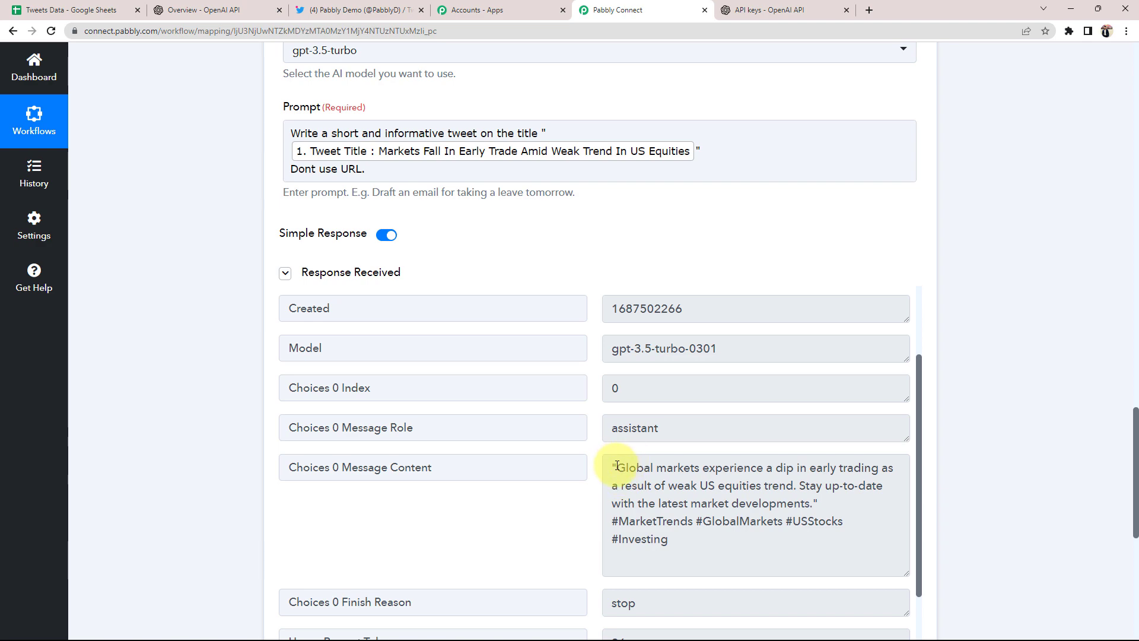
left_click_drag(617, 466, 420, 534)
left_click(170, 483)
scroll(171, 486, "up", 2)
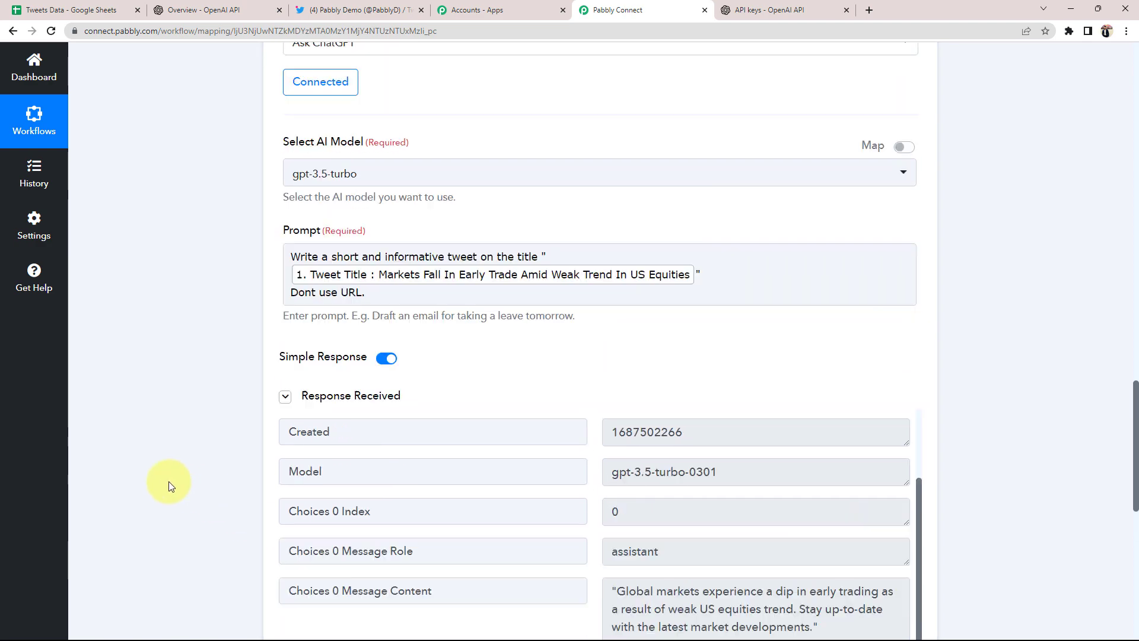
scroll(171, 485, "up", 1)
scroll(168, 482, "up", 1)
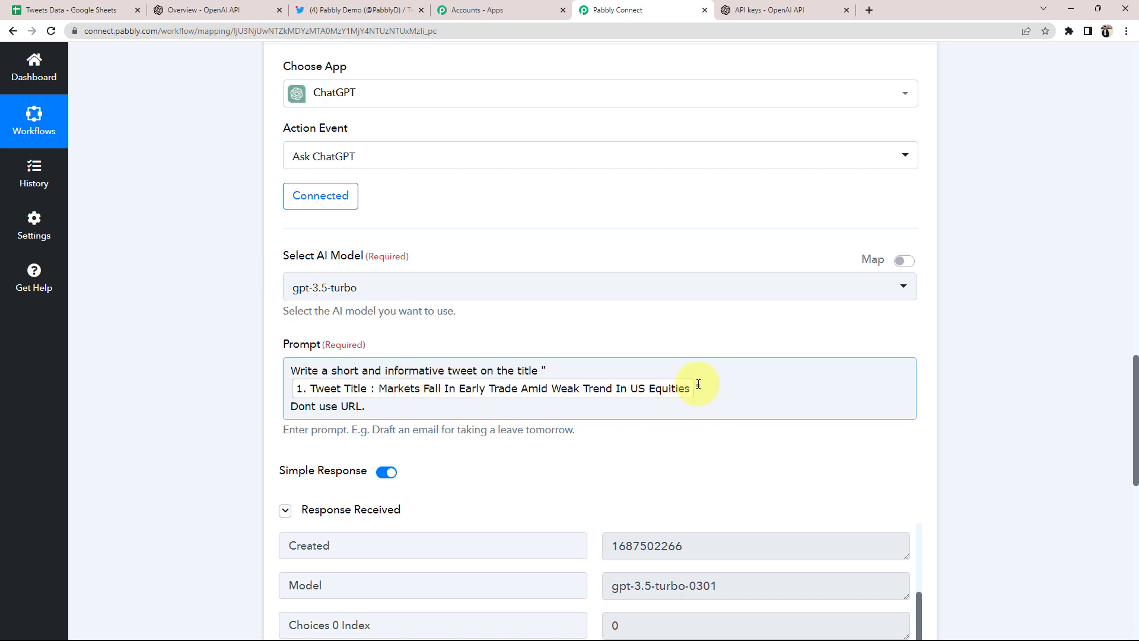
Review the prompt's fixed wording and its mapped Tweet Title against the rows in the Tweets Data sheet
left_click(465, 396)
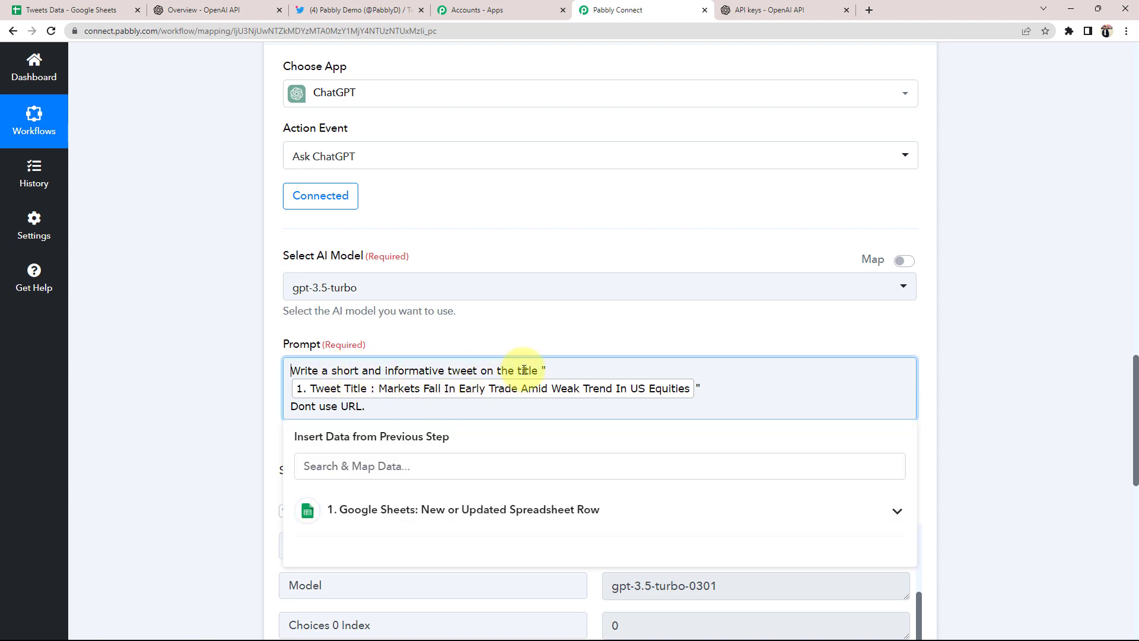
left_click_drag(511, 369, 228, 377)
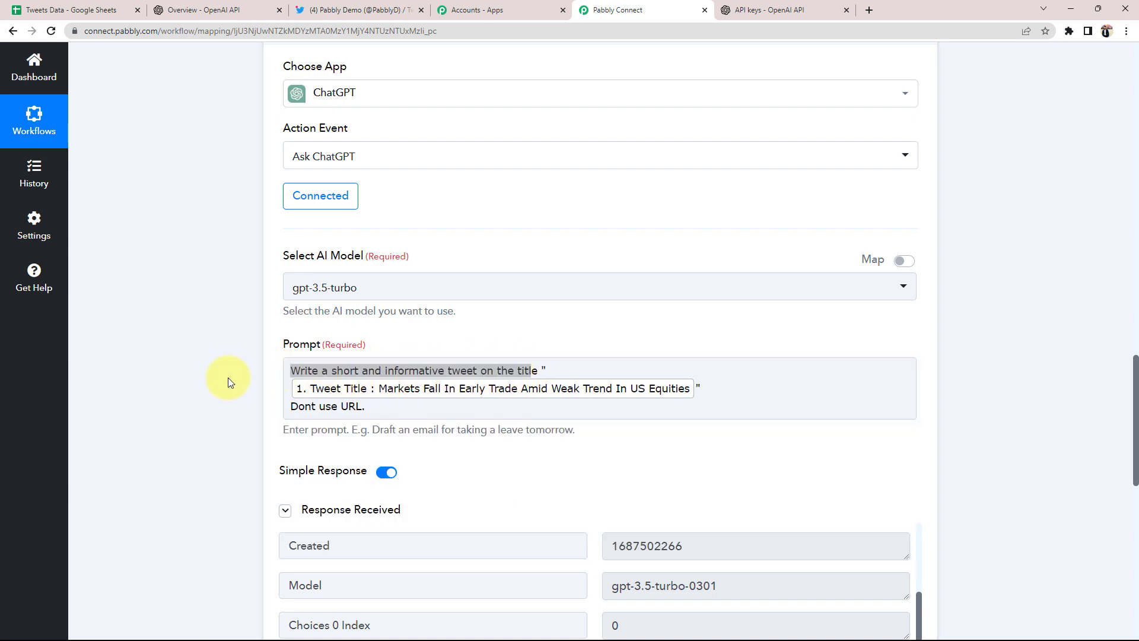
left_click(587, 367)
left_click(210, 431)
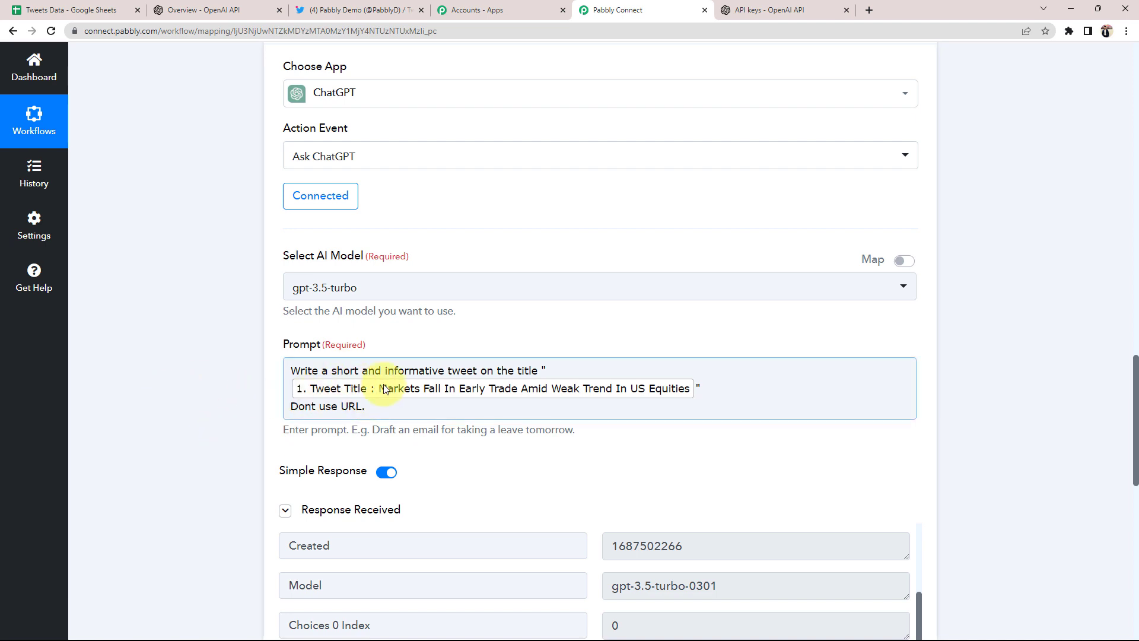
left_click(75, 10)
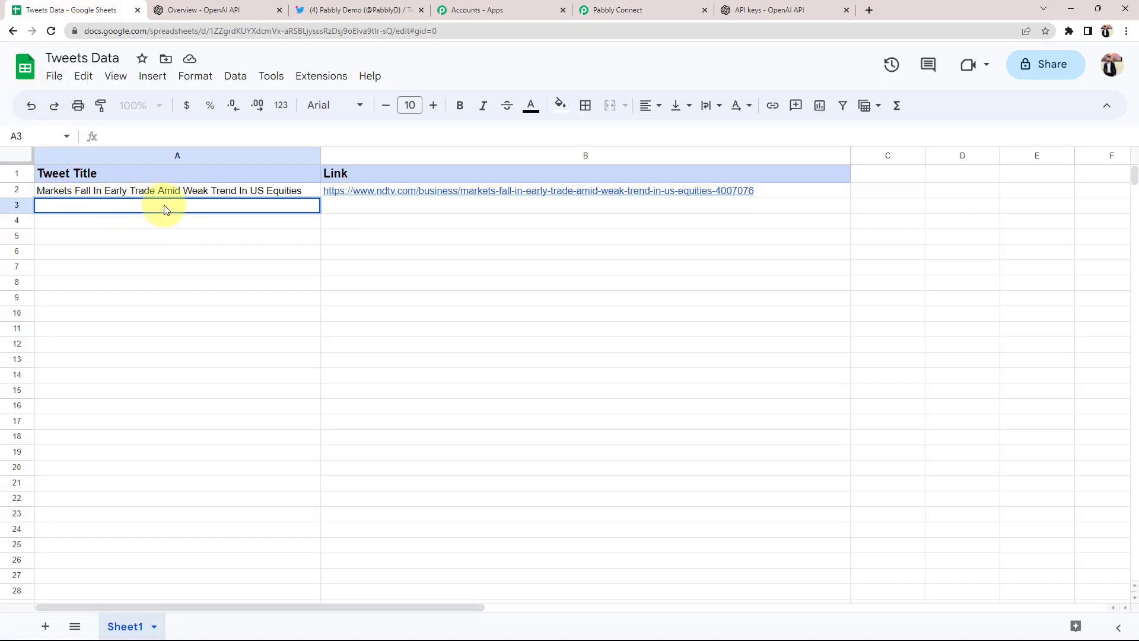
left_click(626, 7)
left_click(417, 396)
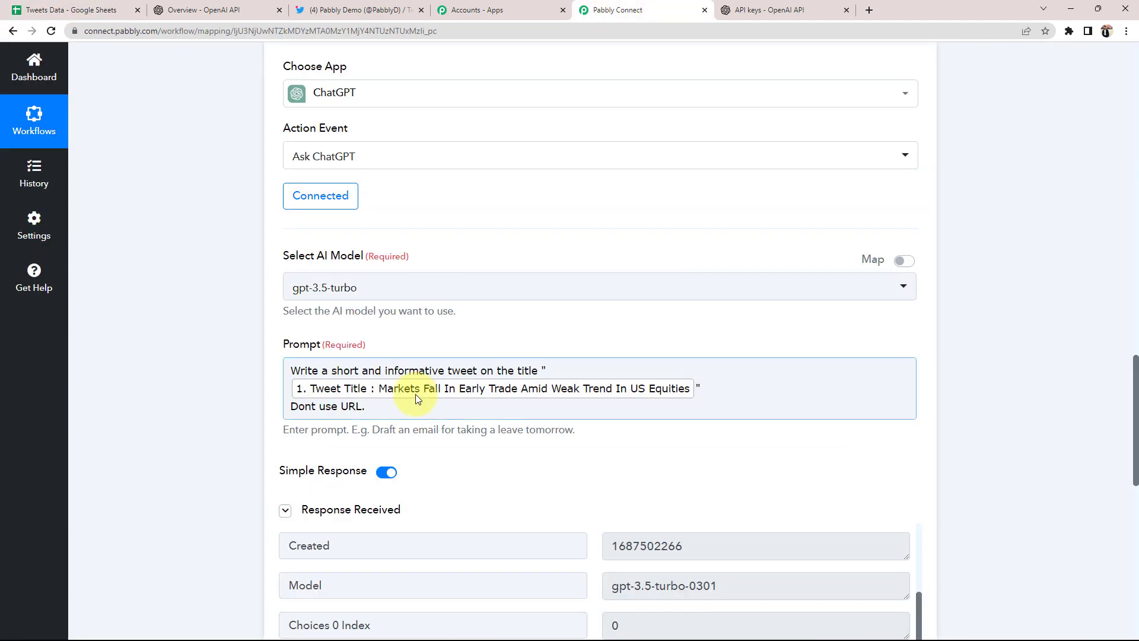
triple_click(289, 371)
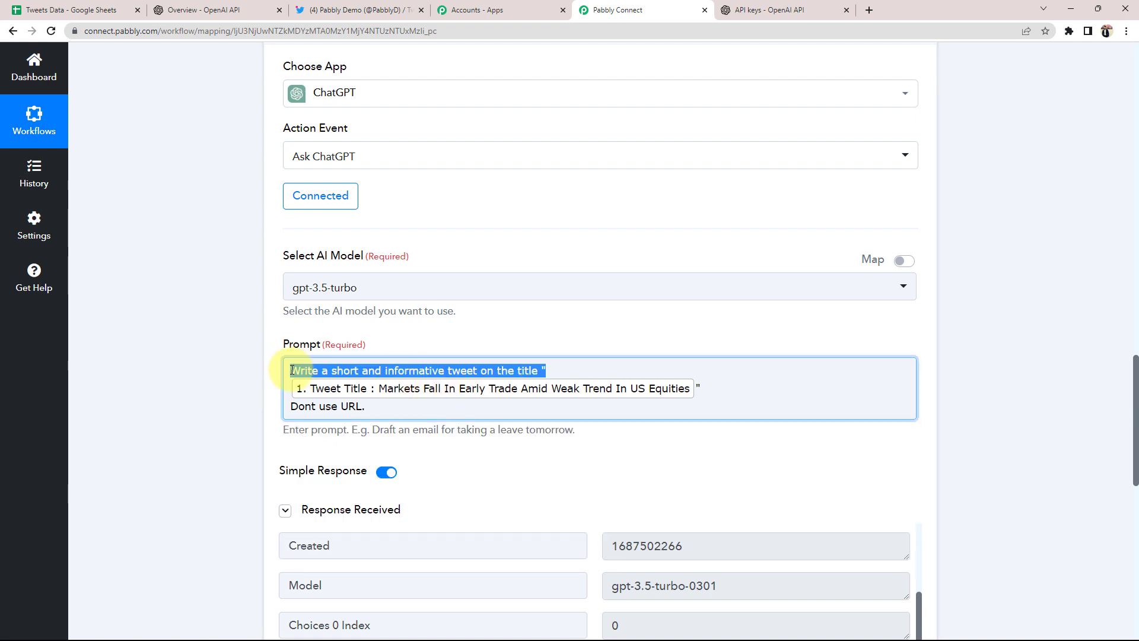
left_click(337, 389)
left_click(218, 406)
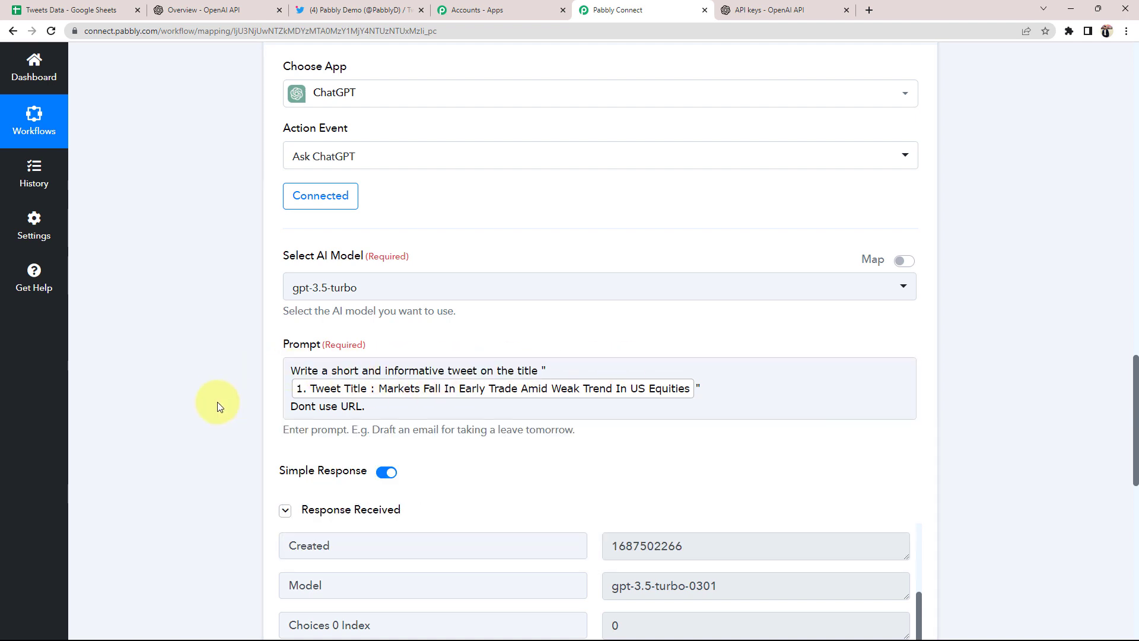
Add a Twitter action after the ChatGPT step and set its action event to Create Tweet
scroll(217, 401, "down", 2)
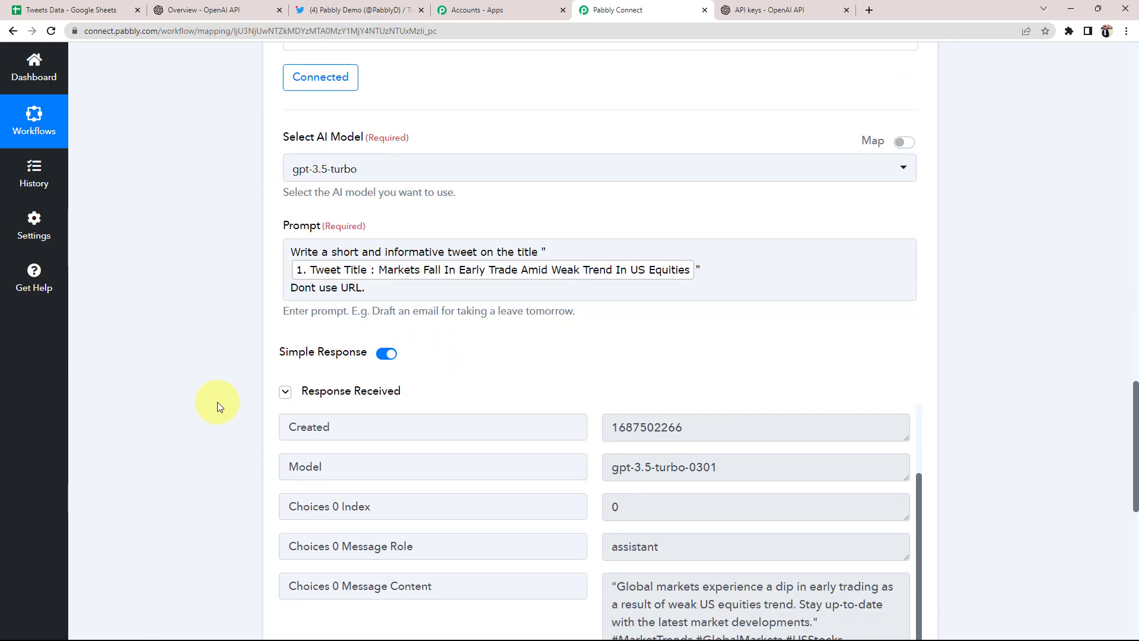
scroll(217, 406, "down", 7)
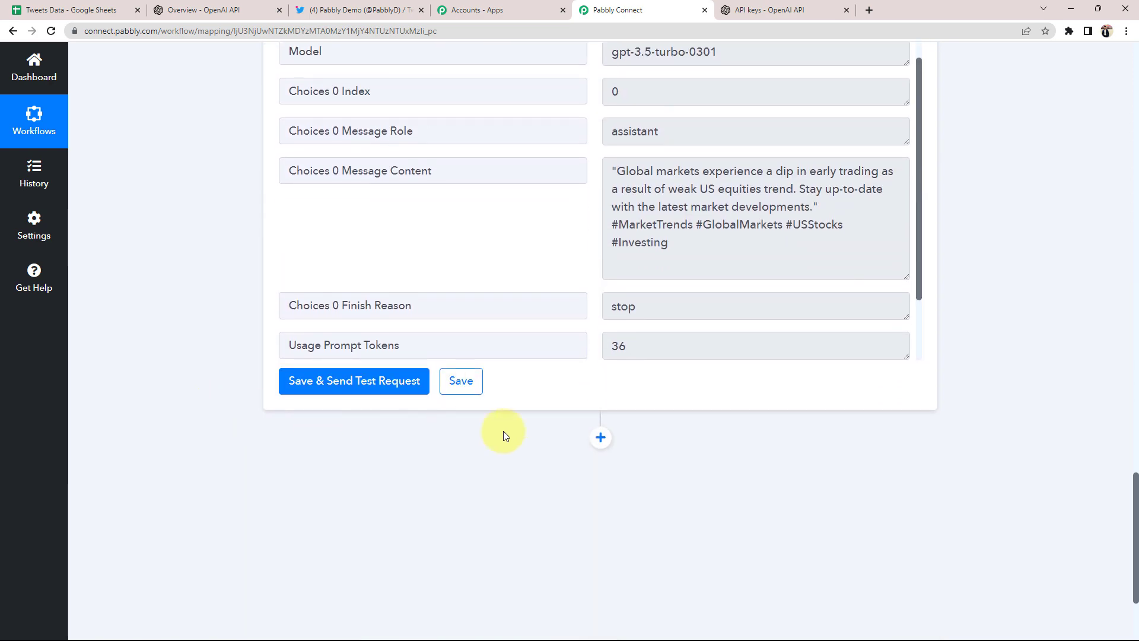
left_click(601, 439)
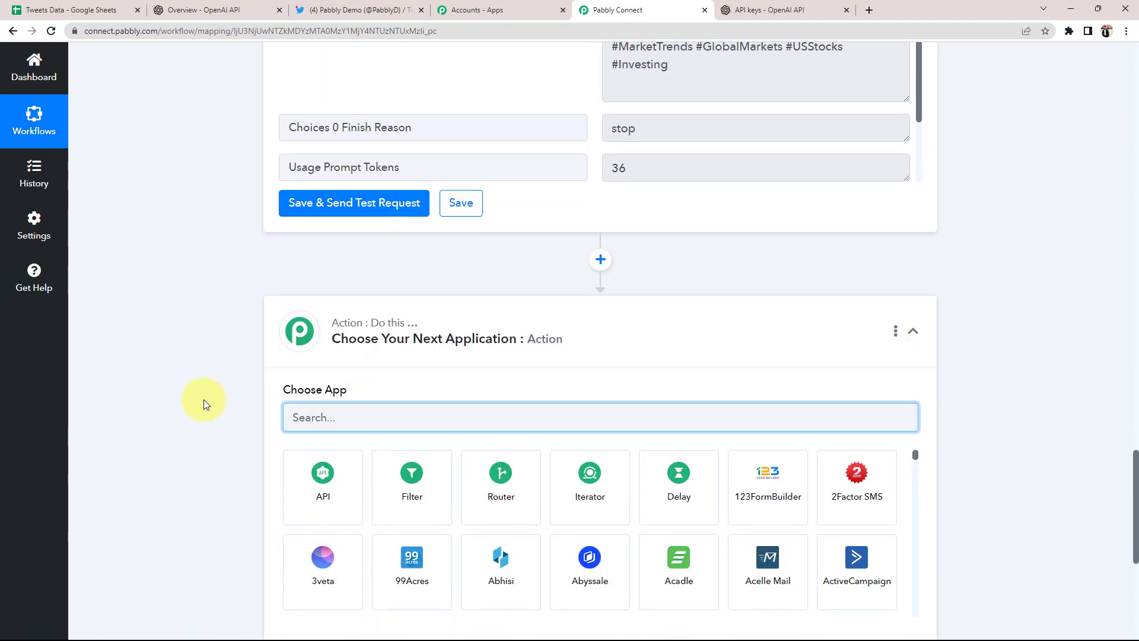
scroll(191, 403, "down", 2)
type("twi")
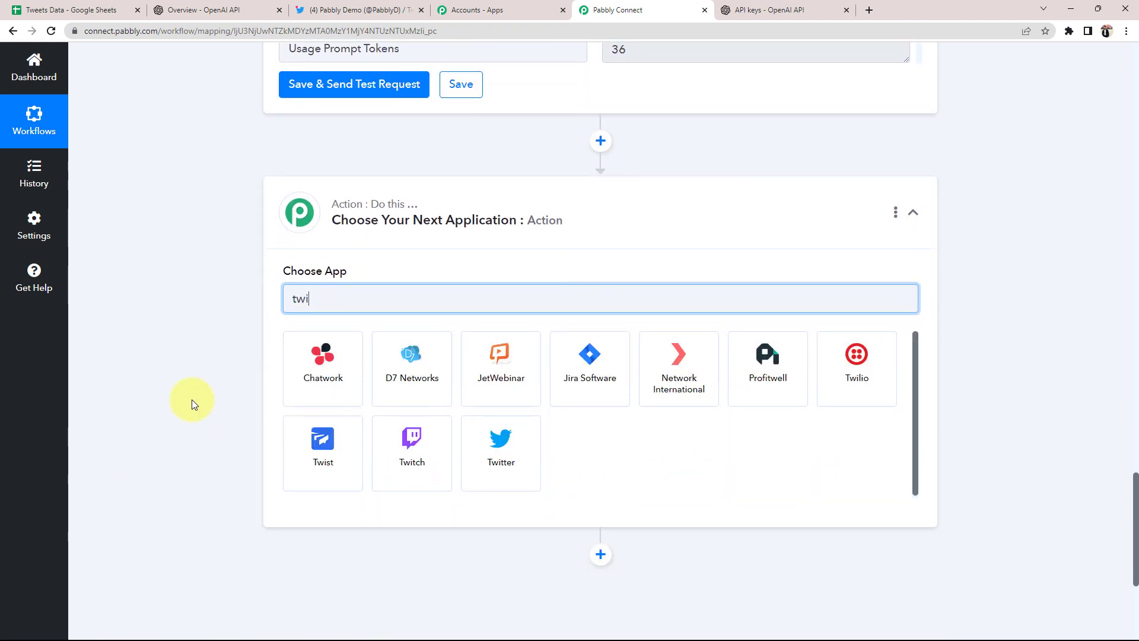
type("tter")
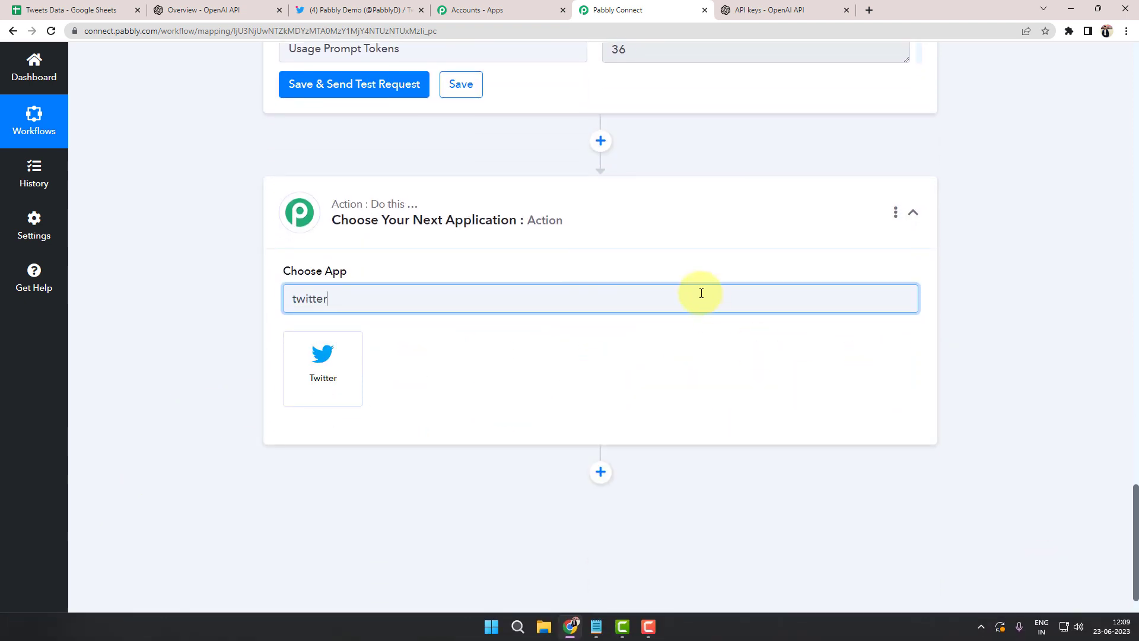
left_click(300, 373)
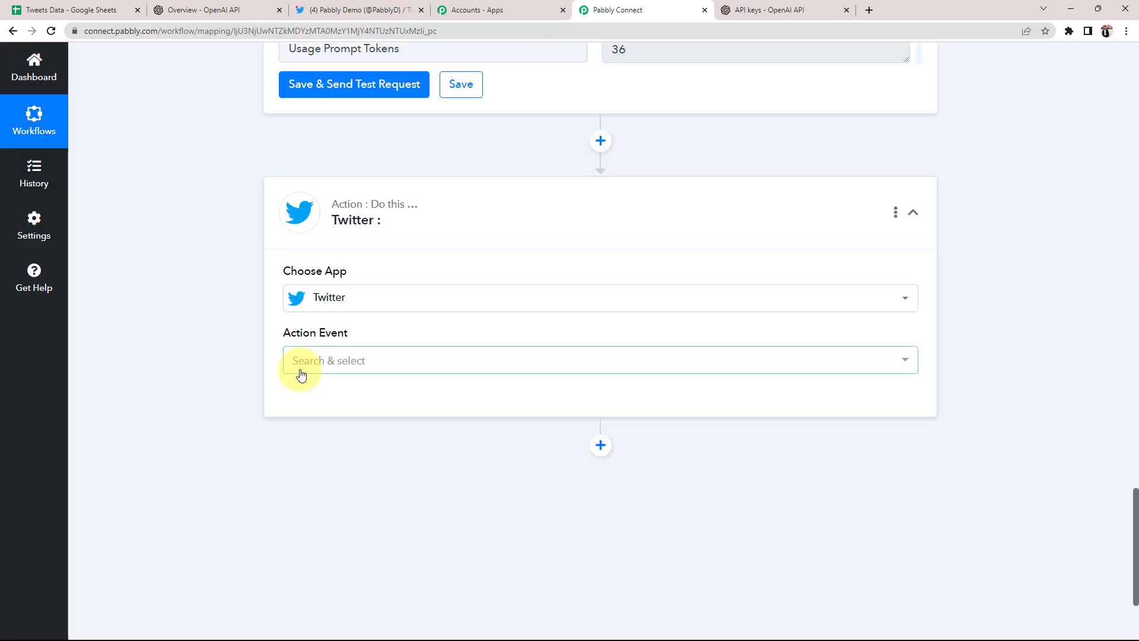
left_click(301, 370)
left_click(308, 431)
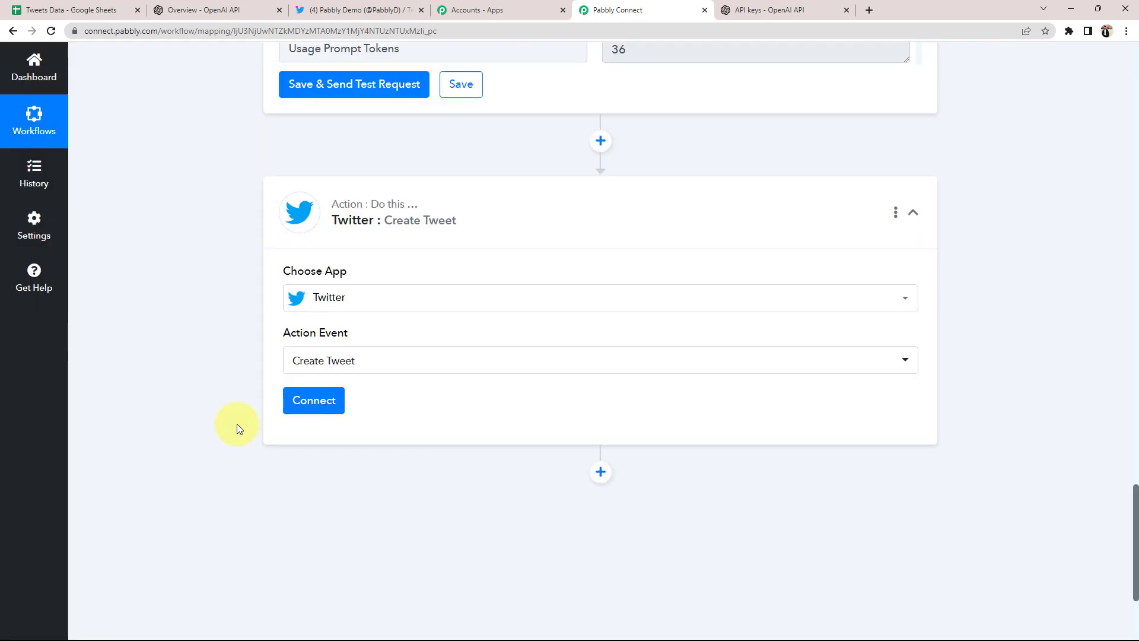
Start a new Twitter connection for the Create Tweet action, opening the form for the Client ID and Client Secret
left_click(307, 408)
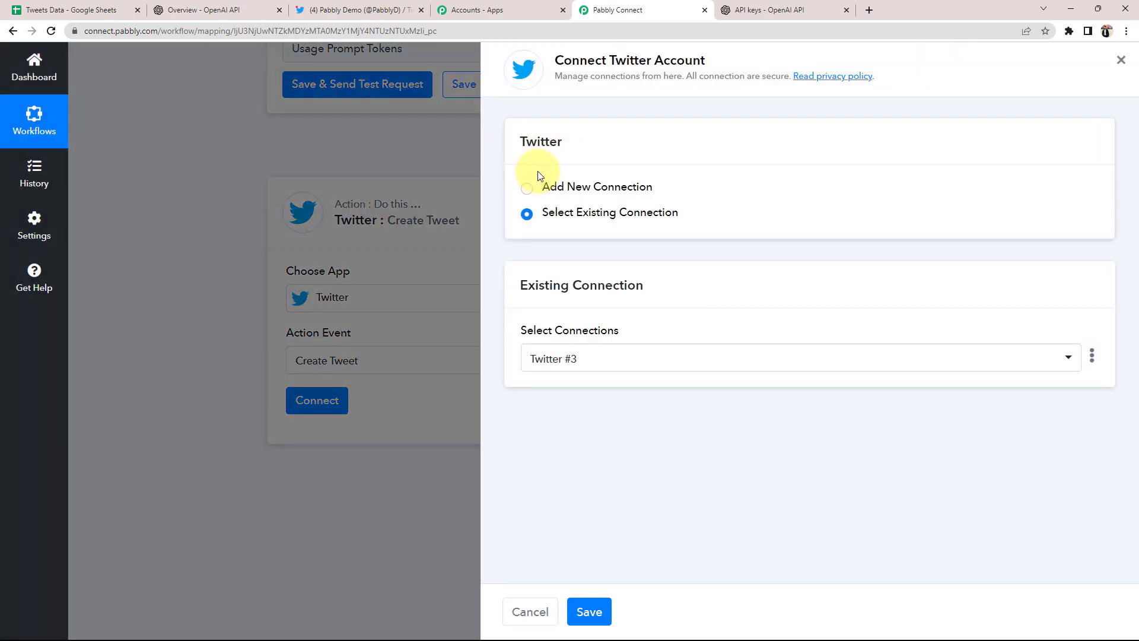
left_click(529, 189)
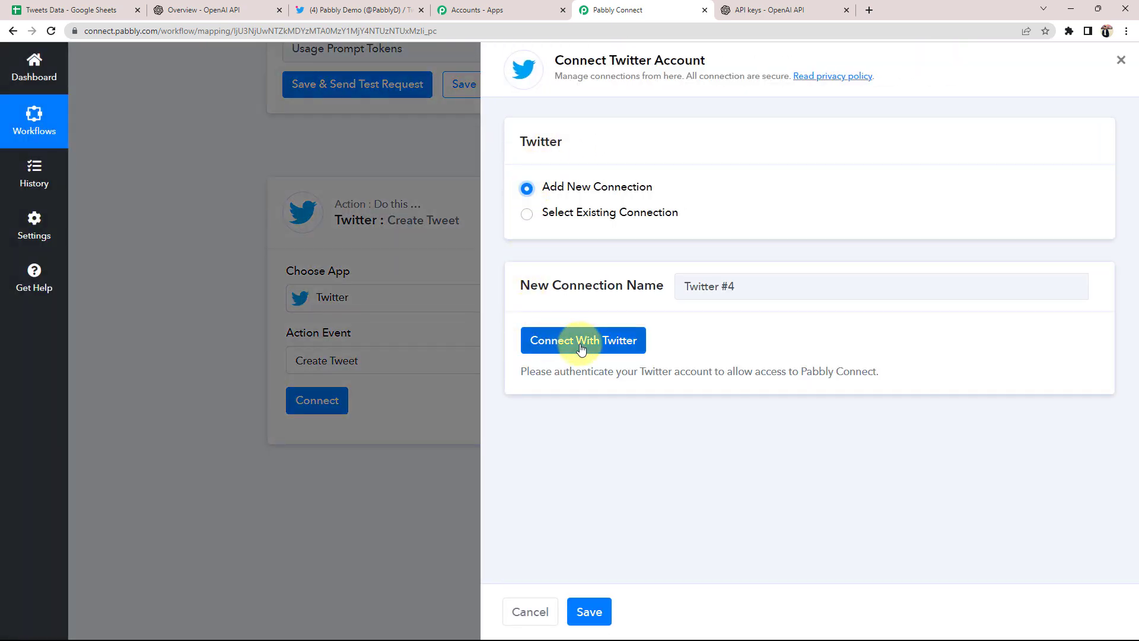
left_click(545, 344)
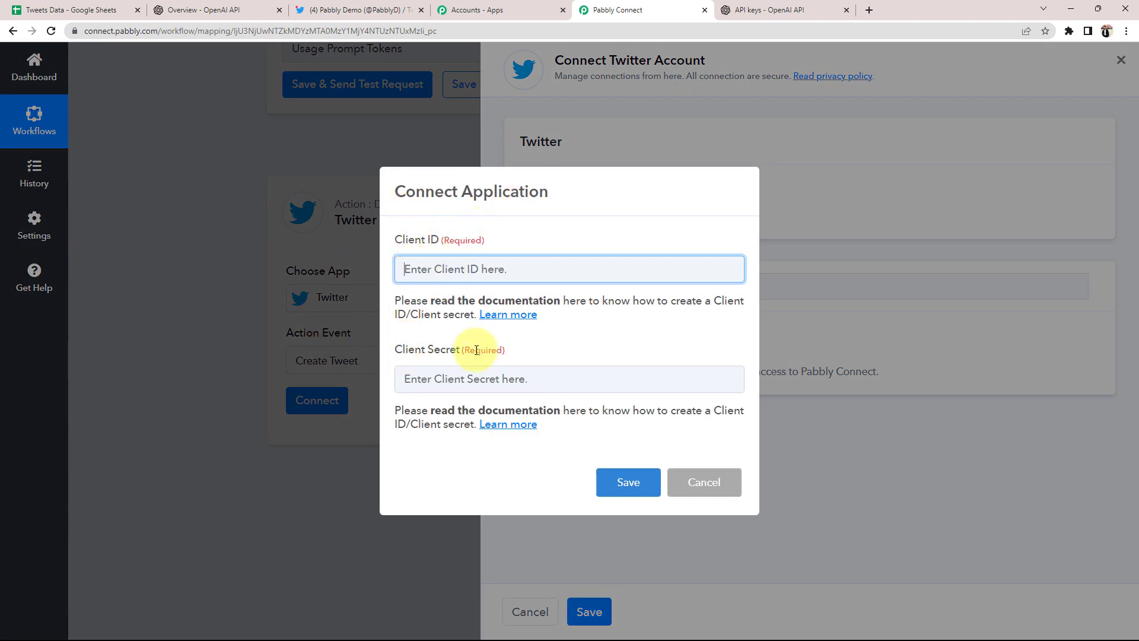
Open the Client ID documentation and read its section on creating a Twitter Developer account
left_click(500, 318)
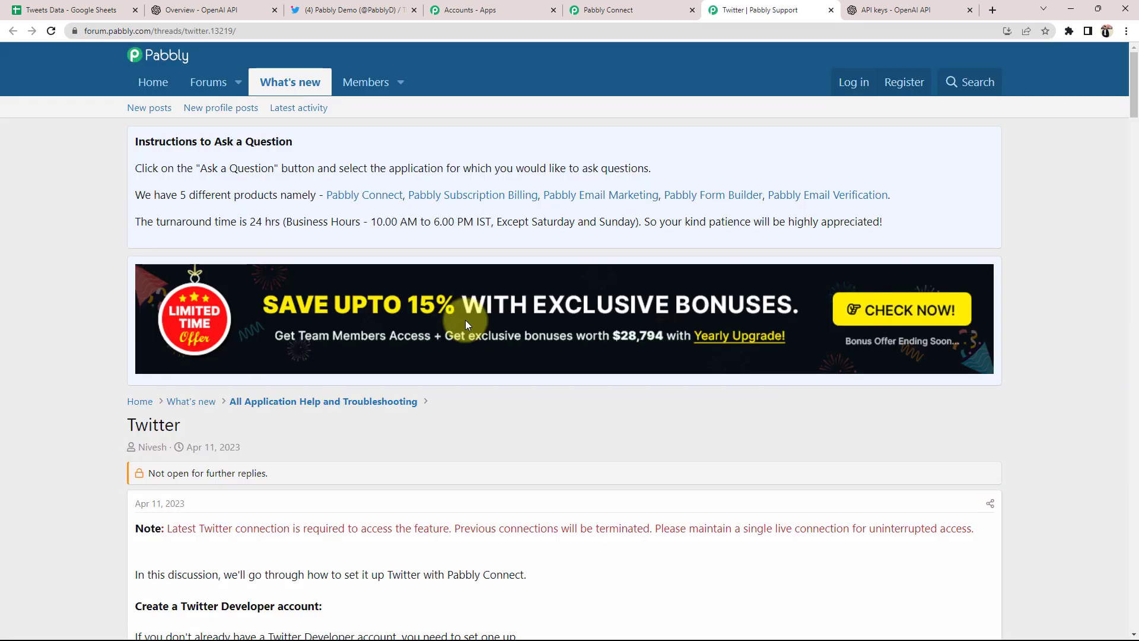
scroll(334, 381, "down", 6)
scroll(287, 429, "up", 1)
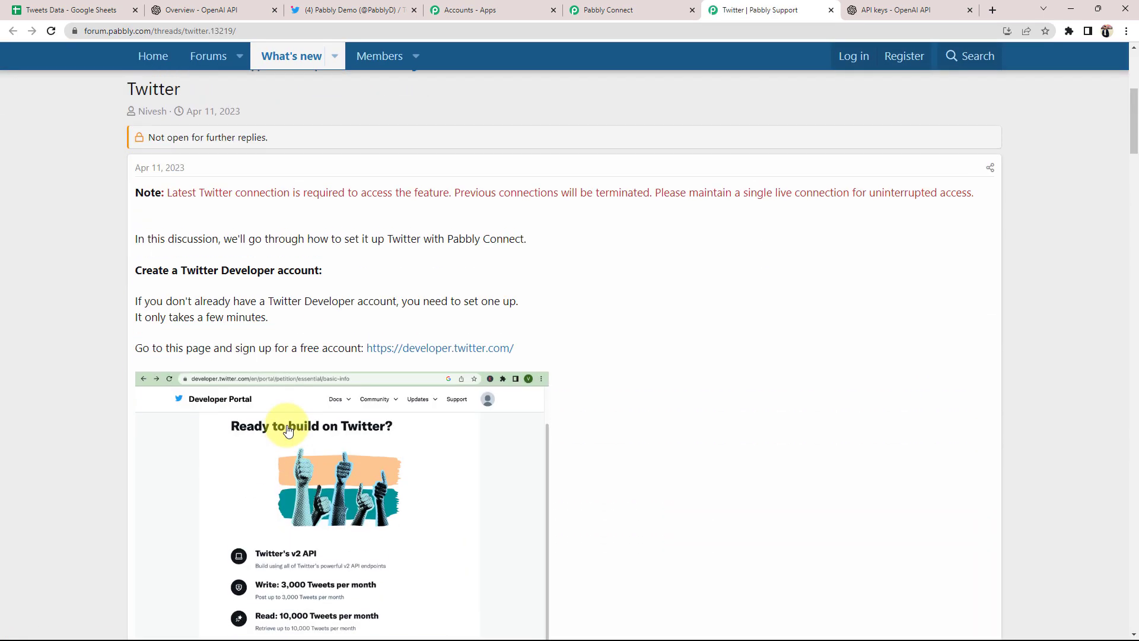
scroll(282, 427, "down", 3)
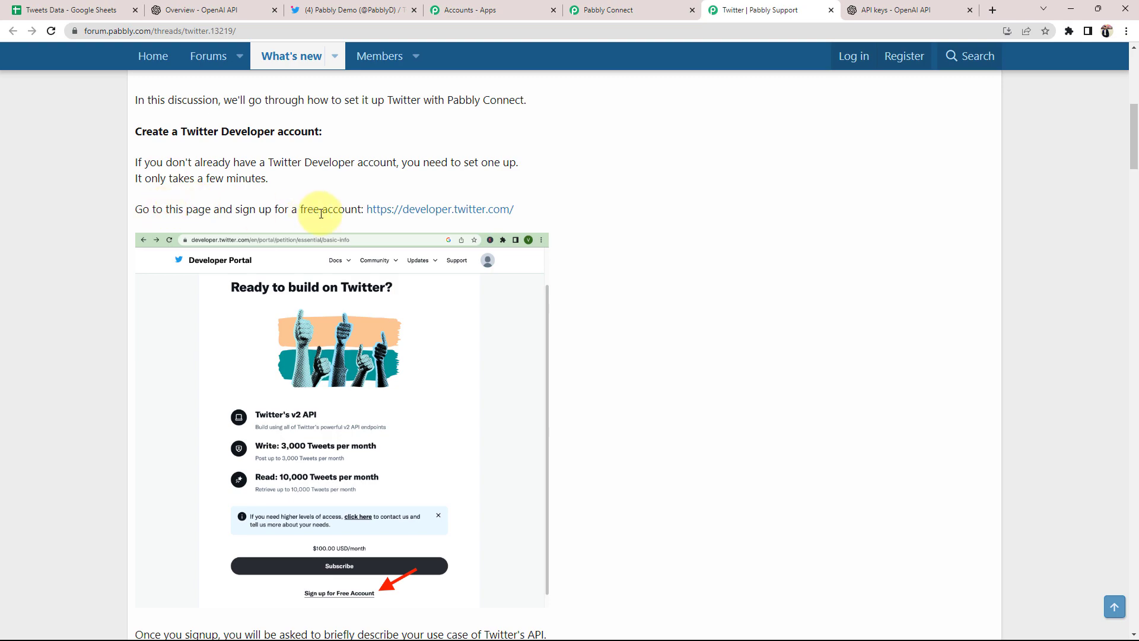
Open the Twitter Developer Platform from the documentation and get started with the Free access plan
left_click(415, 213)
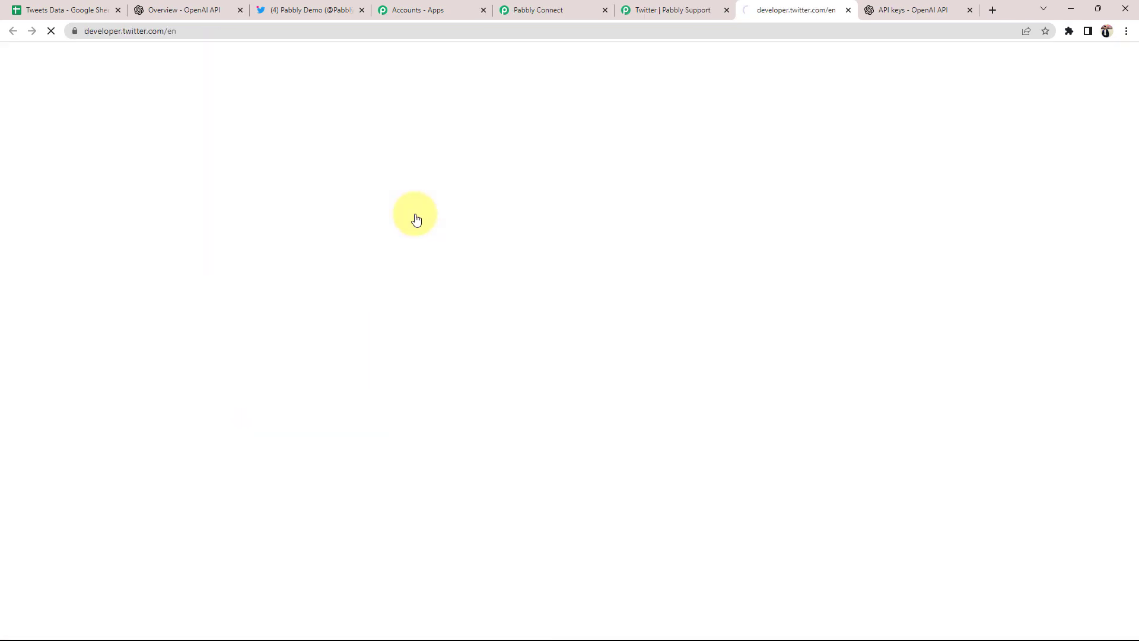
scroll(439, 213, "down", 2)
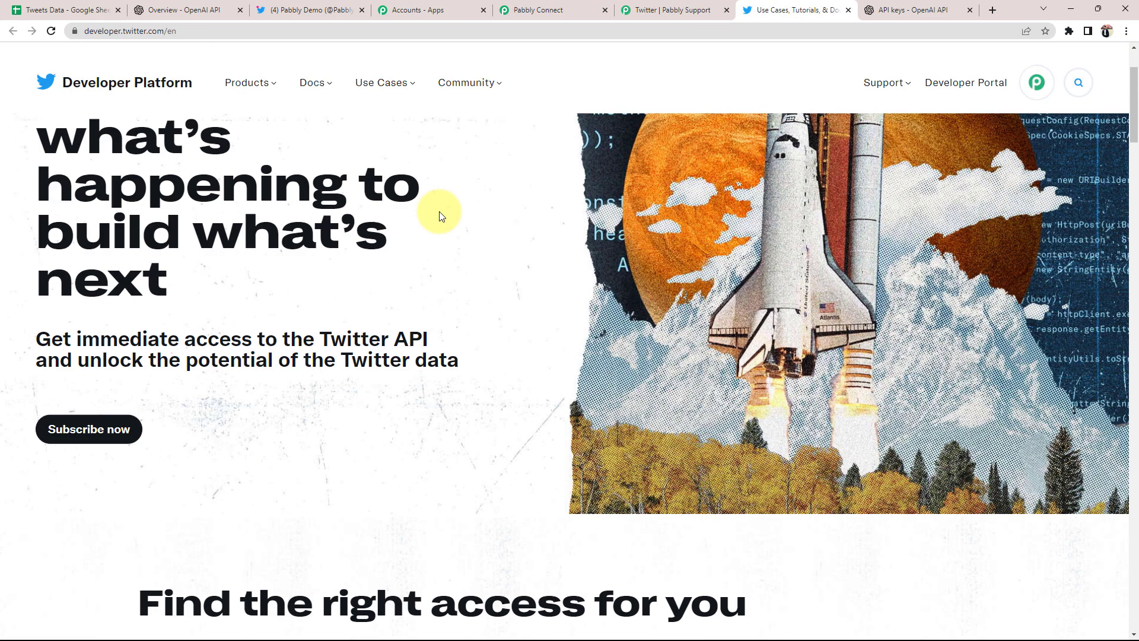
scroll(439, 211, "down", 7)
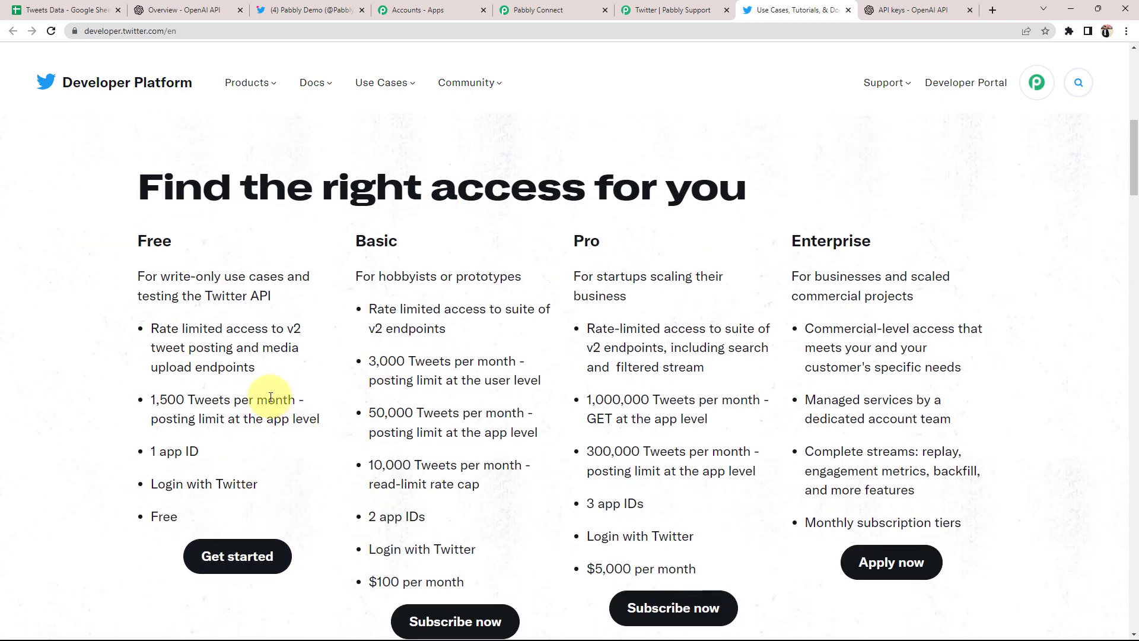
scroll(262, 400, "down", 1)
left_click(225, 497)
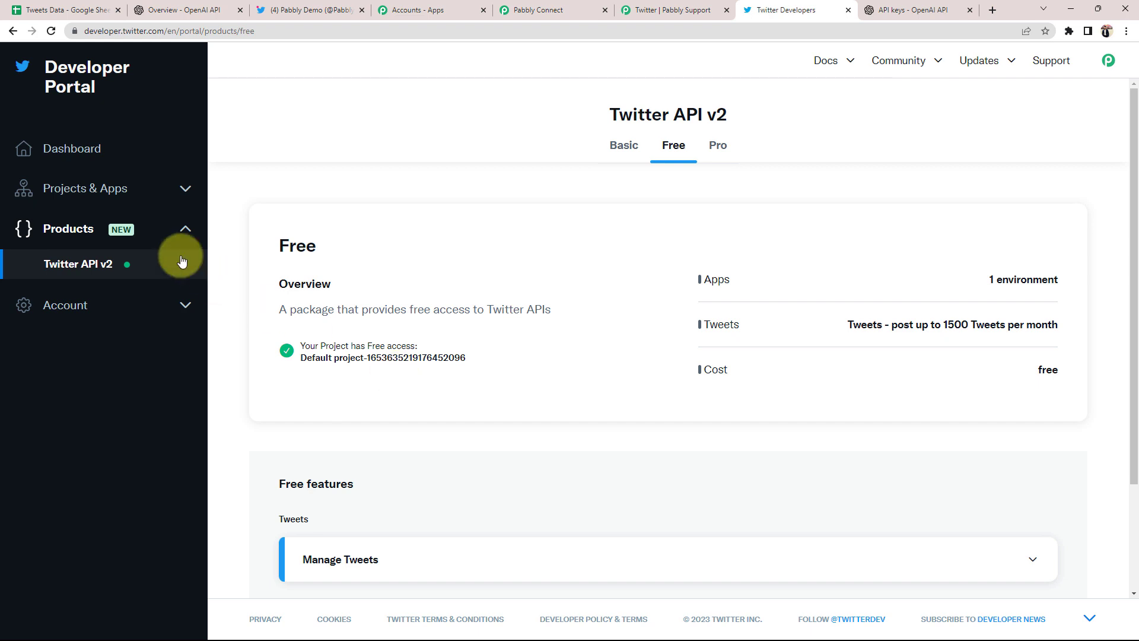
Open the default project's app in the Twitter Developer Portal and show its OAuth 2.0 Client ID and Client Secret under Keys and tokens
left_click(66, 195)
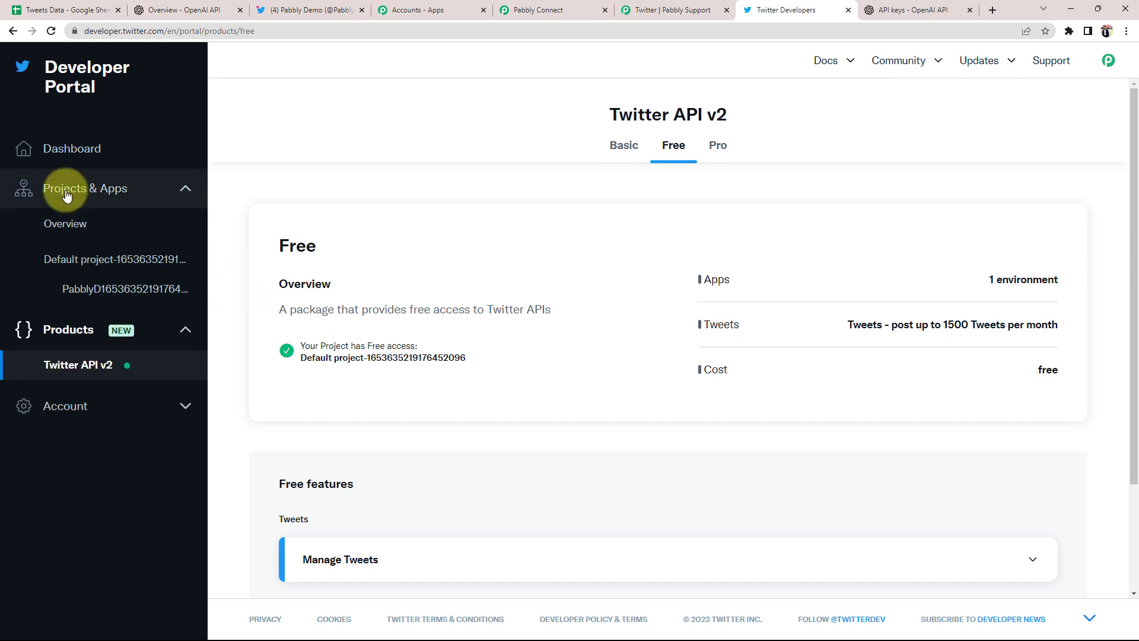
left_click(87, 295)
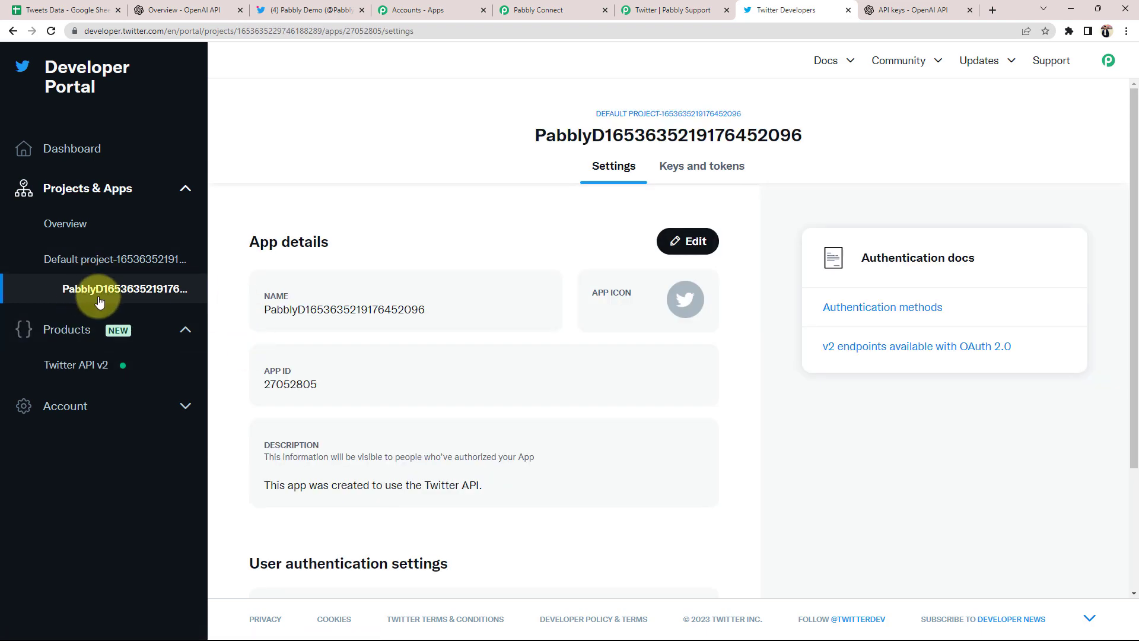
left_click(693, 169)
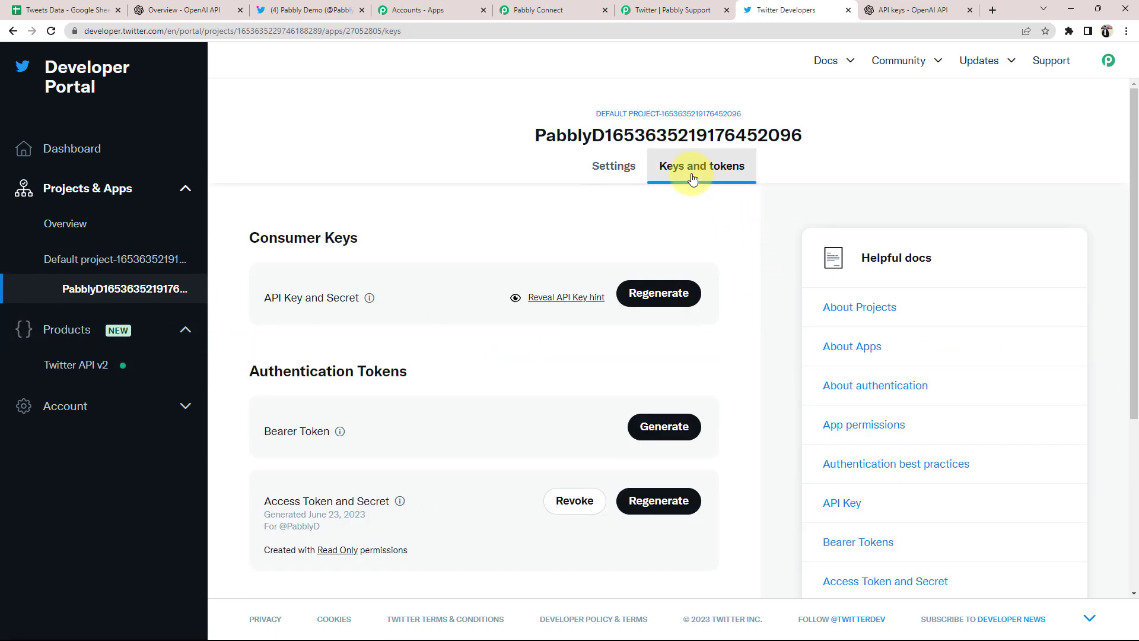
scroll(365, 379, "down", 3)
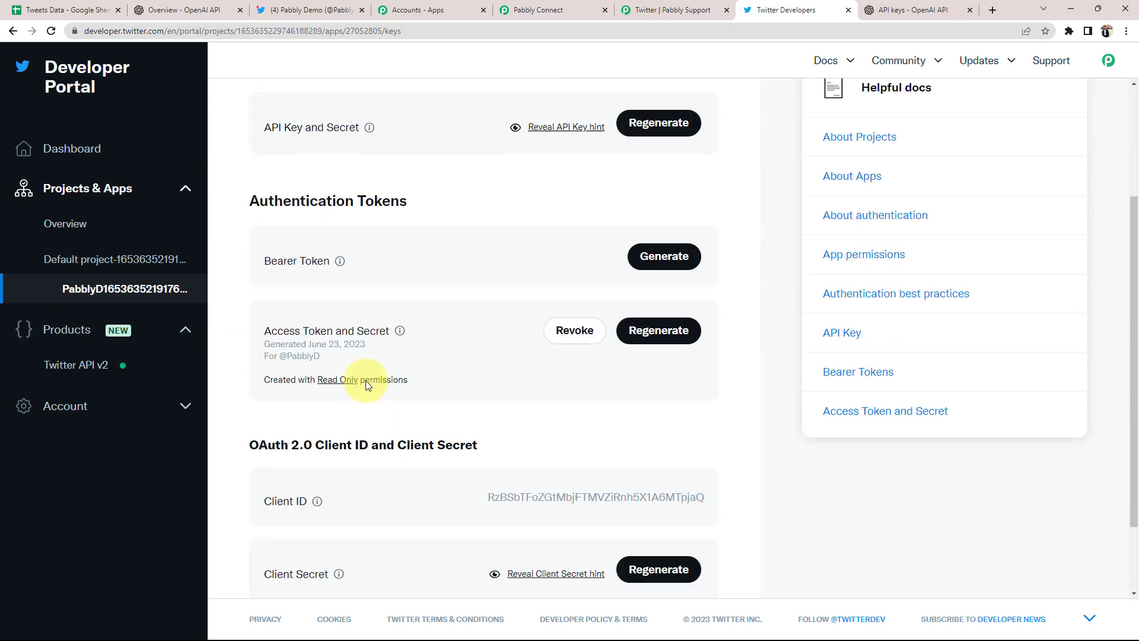
scroll(341, 378, "down", 2)
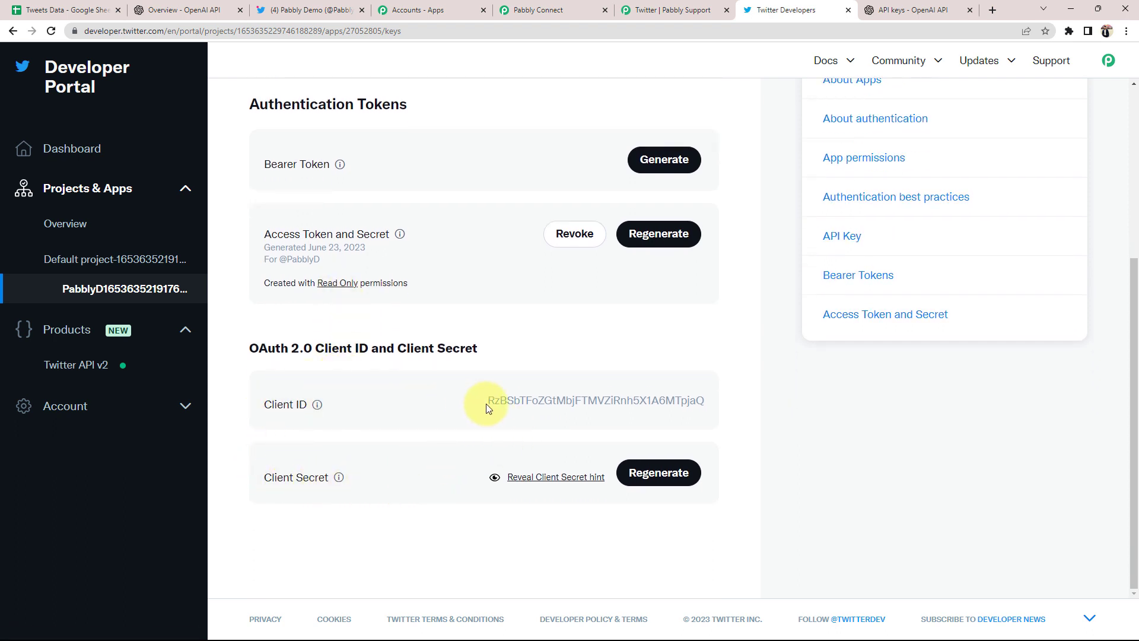
Copy the app's OAuth 2.0 Client ID and paste it into the Client ID field of the Pabbly Connect connection form
left_click_drag(488, 401, 751, 396)
key("ctrl+c")
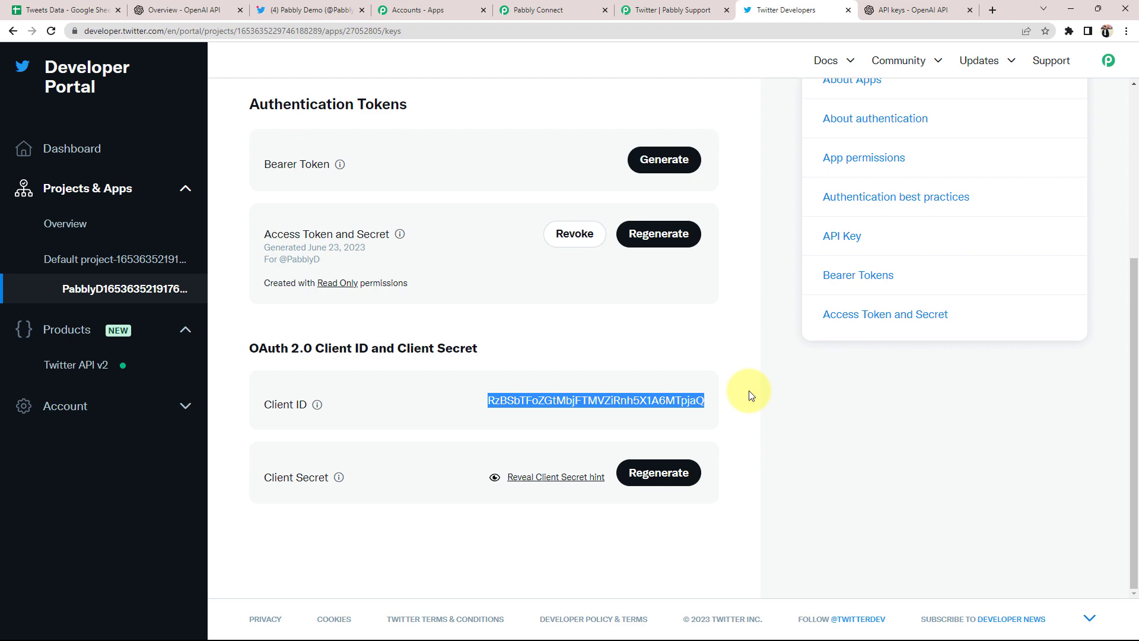
left_click(522, 9)
left_click(501, 269)
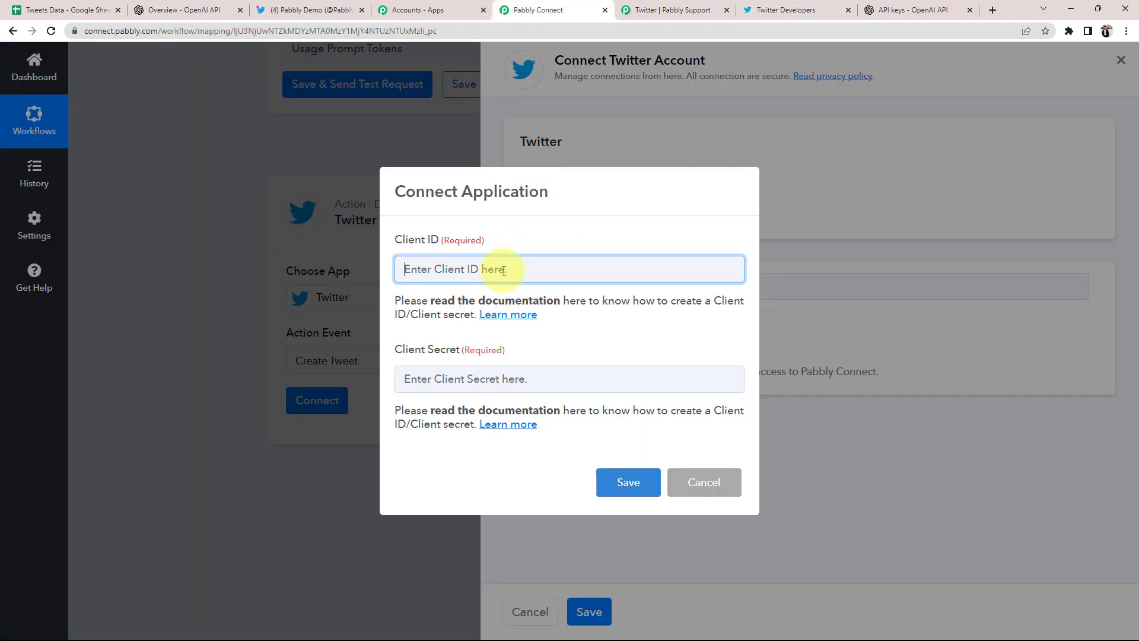
key("ctrl+v")
Regenerate the app's Client Secret in the Twitter Developer Portal and paste it into the Client Secret field in Pabbly Connect
left_click(786, 9)
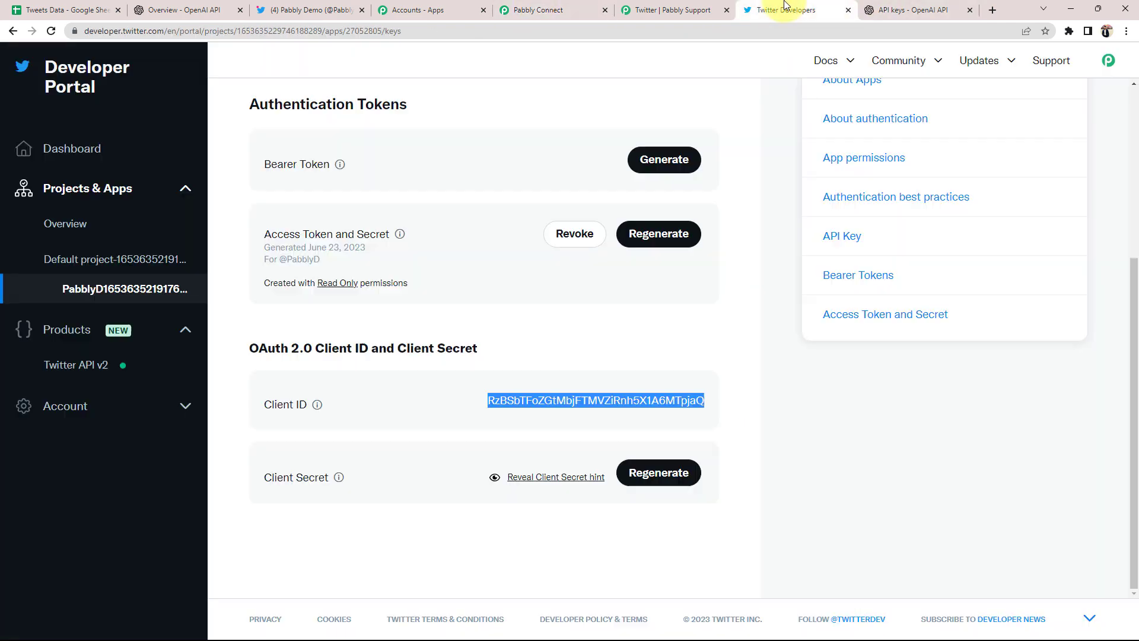
left_click(669, 483)
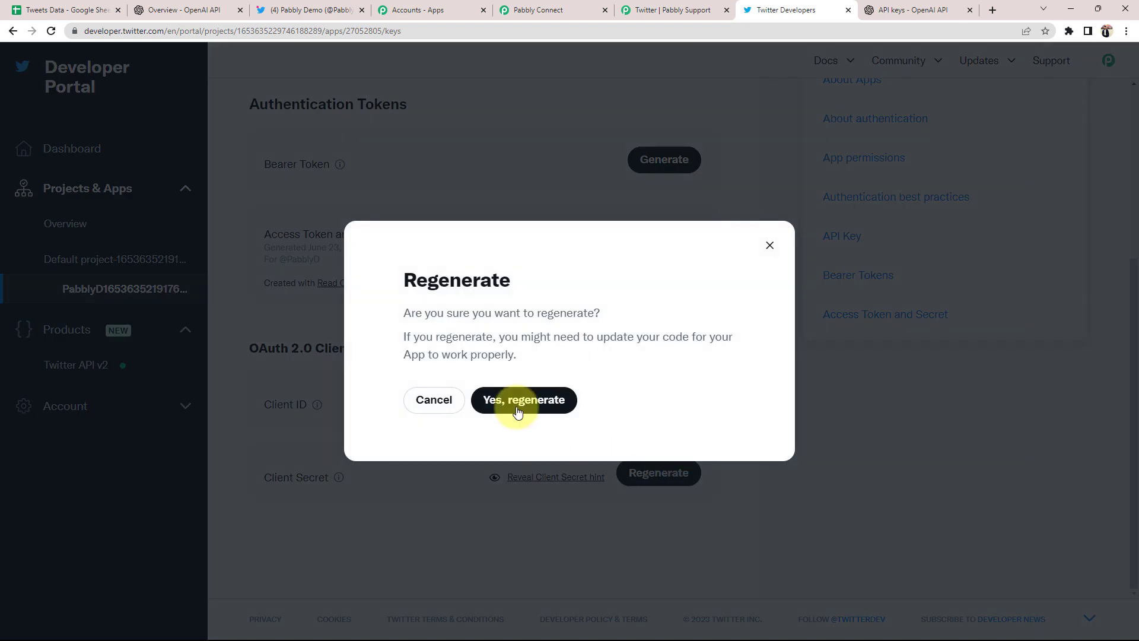
left_click(517, 405)
left_click(708, 400)
left_click(540, 10)
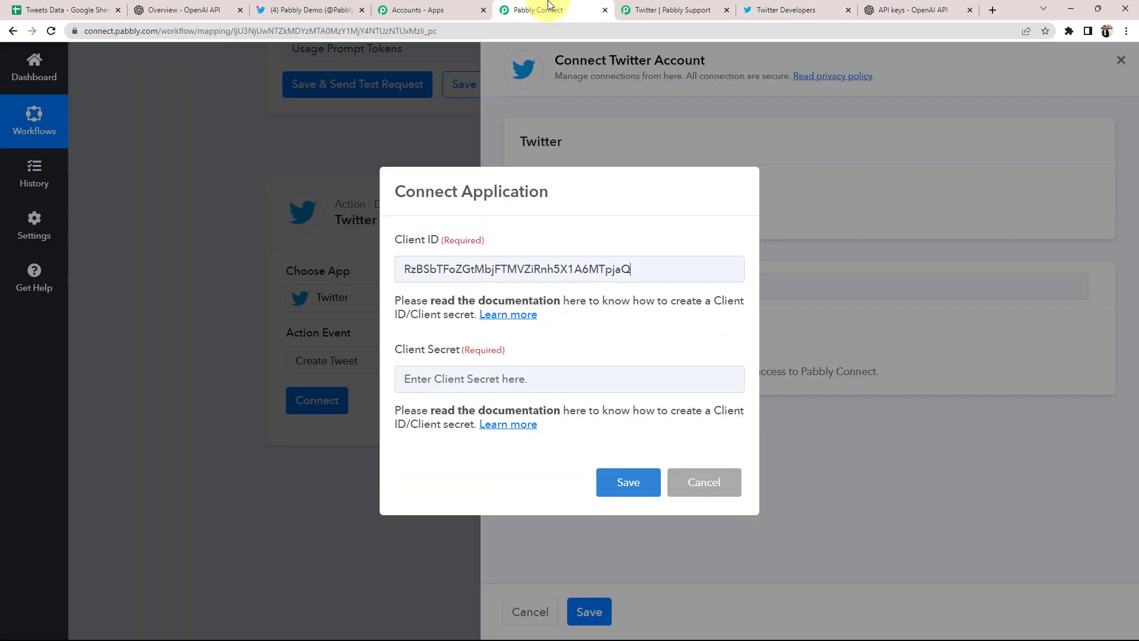
left_click(461, 378)
key("ctrl+v")
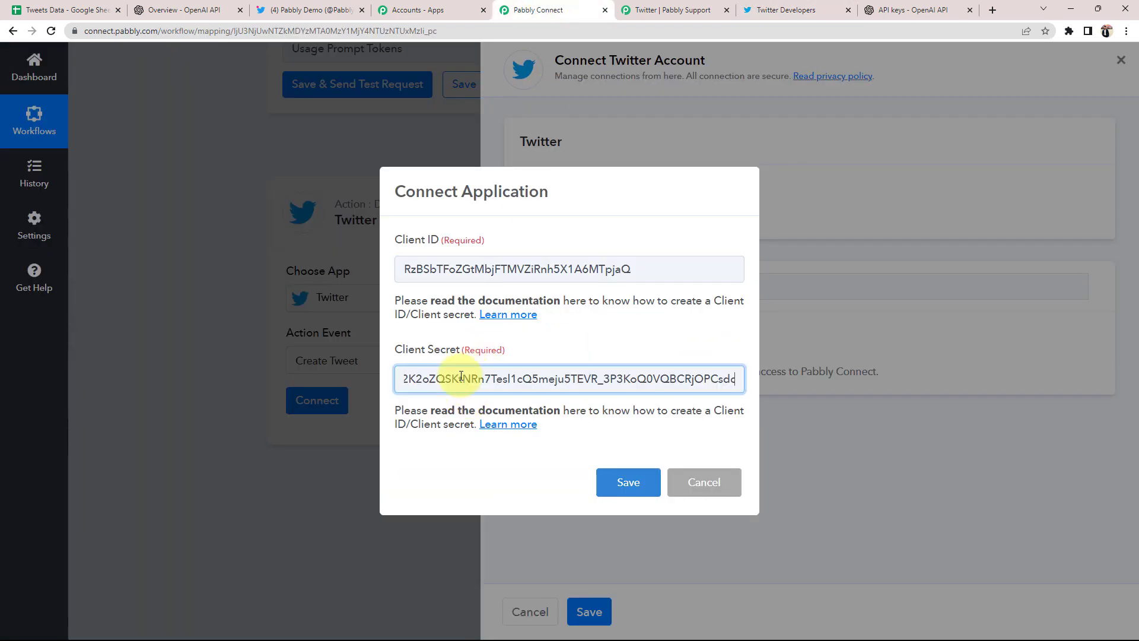
Save the connection credentials and authorize the app to access the Twitter account
left_click(626, 491)
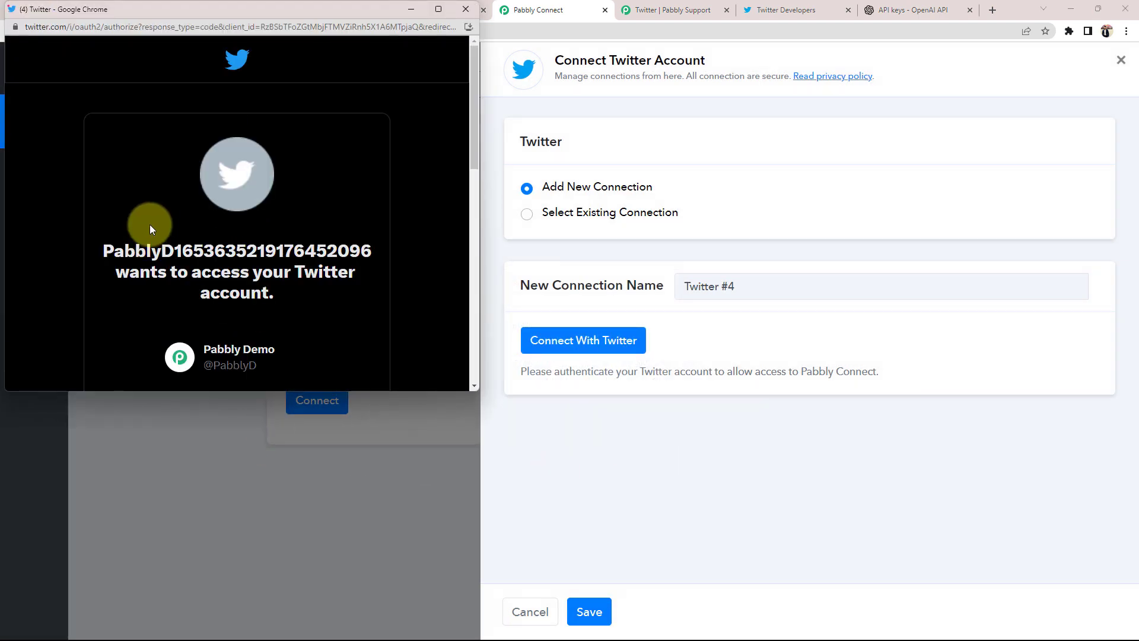
scroll(150, 224, "down", 3)
left_click(231, 249)
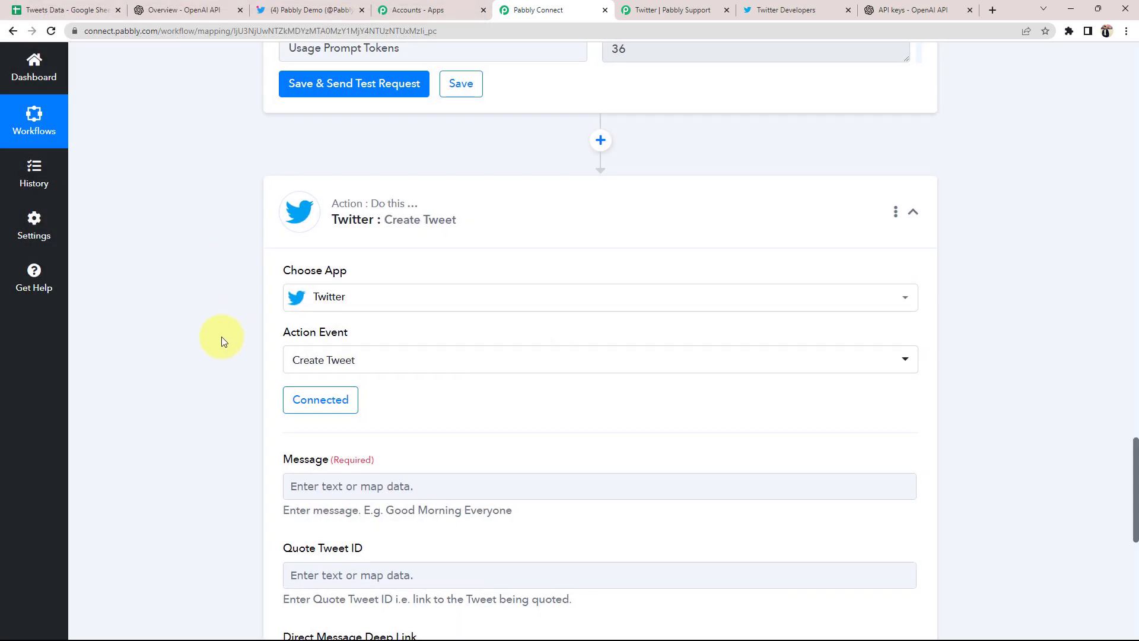
Map the Tweet Title from the Google Sheets step into the Message field of the Create Tweet action
scroll(219, 344, "down", 3)
scroll(249, 361, "down", 1)
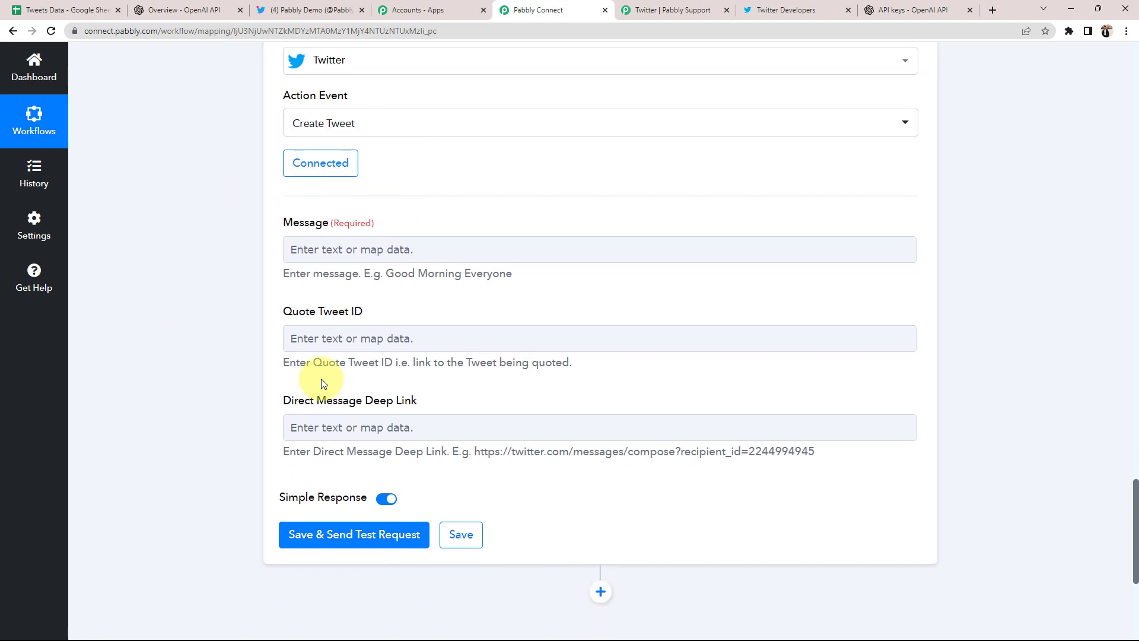
scroll(191, 262, "down", 1)
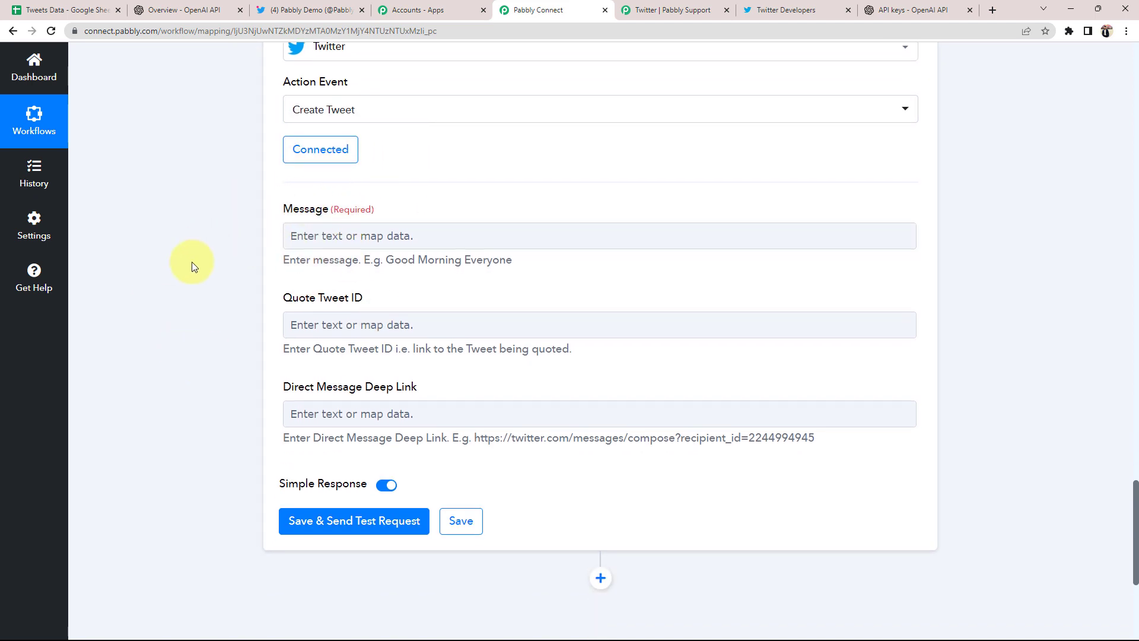
left_click_drag(291, 165, 332, 163)
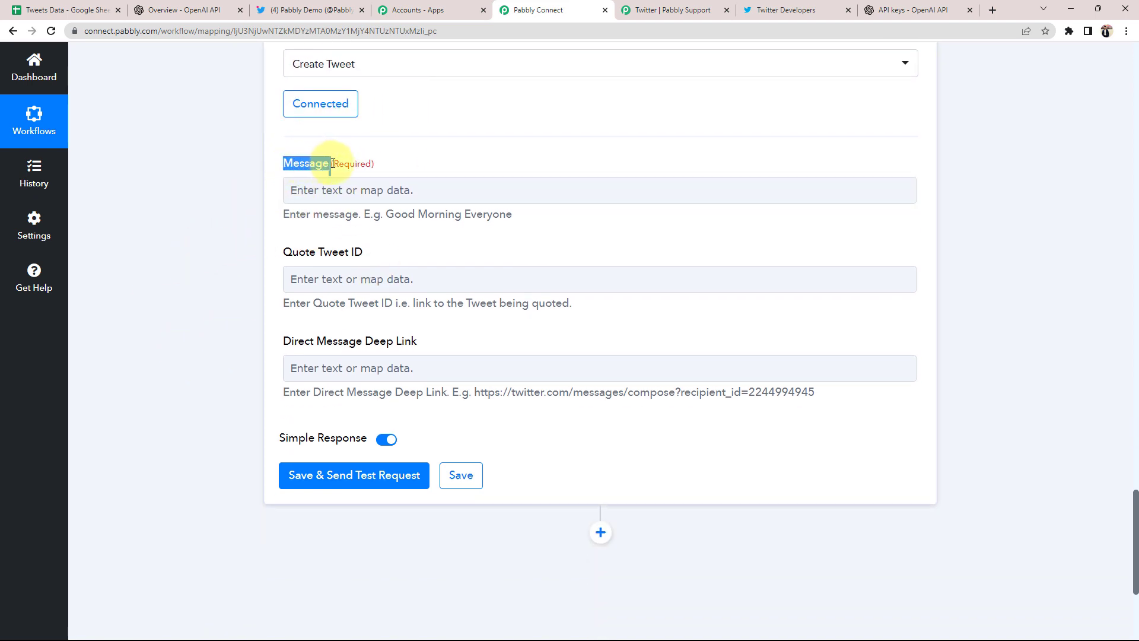
left_click(176, 194)
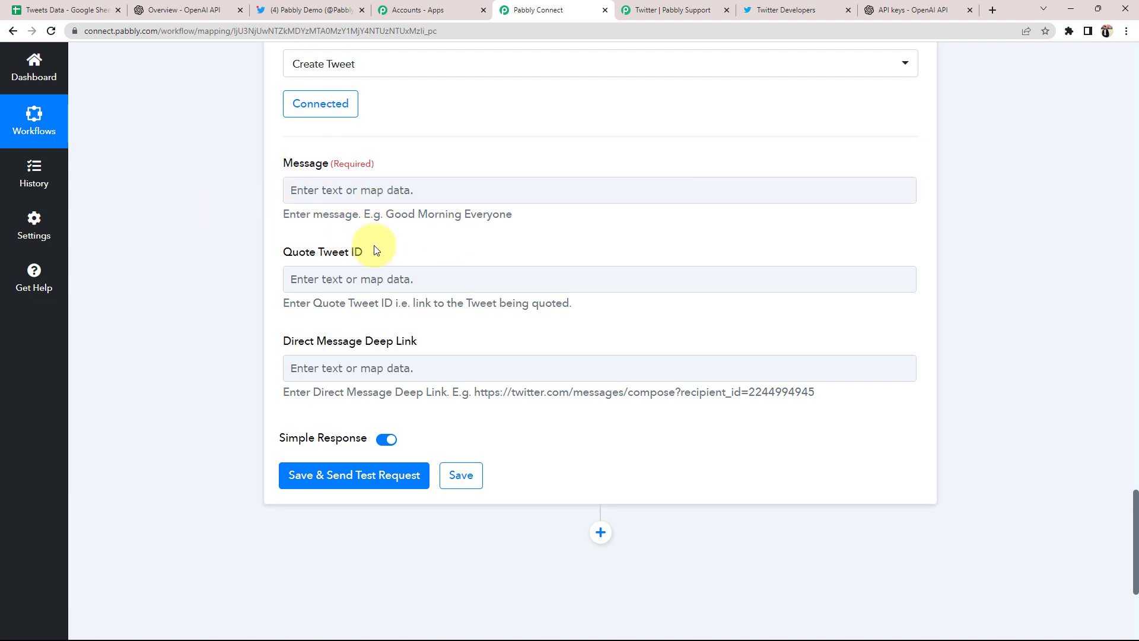
left_click(333, 187)
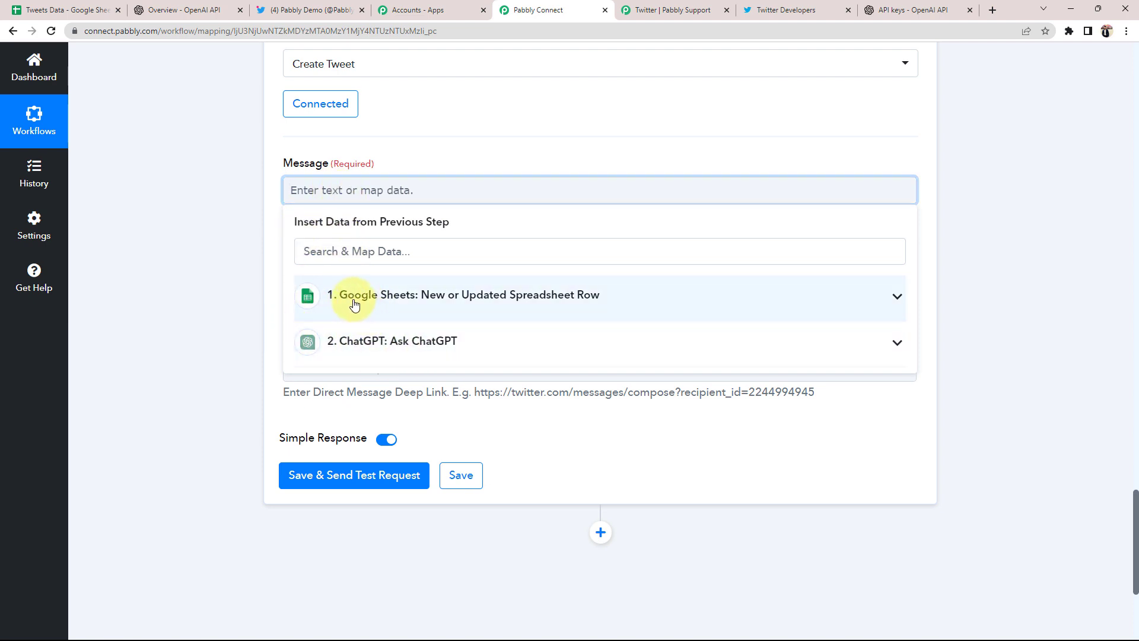
left_click(898, 297)
left_click(432, 334)
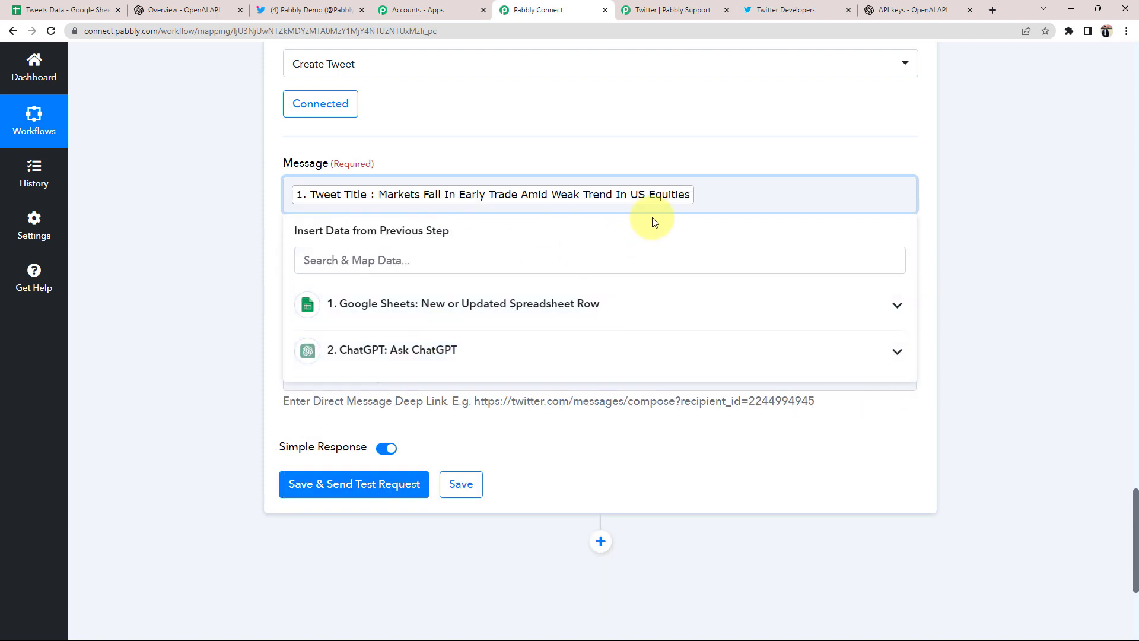
Add the ChatGPT Choices 0 Message Content and the Google Sheets Link to the Message, each on its own line
key("Return")
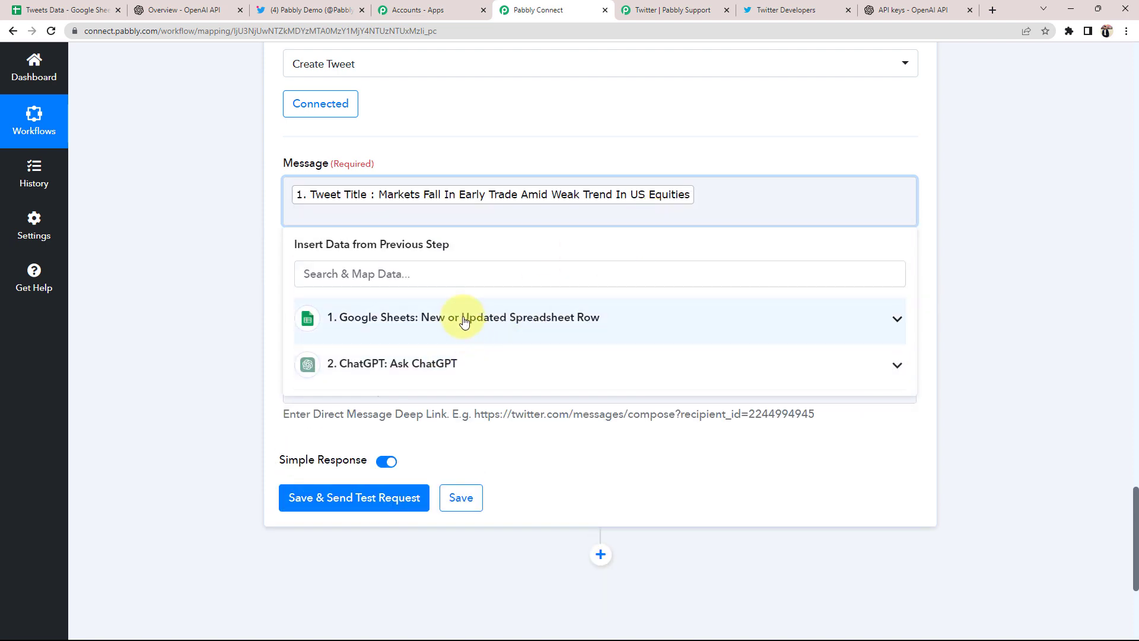
left_click(418, 365)
left_click(424, 587)
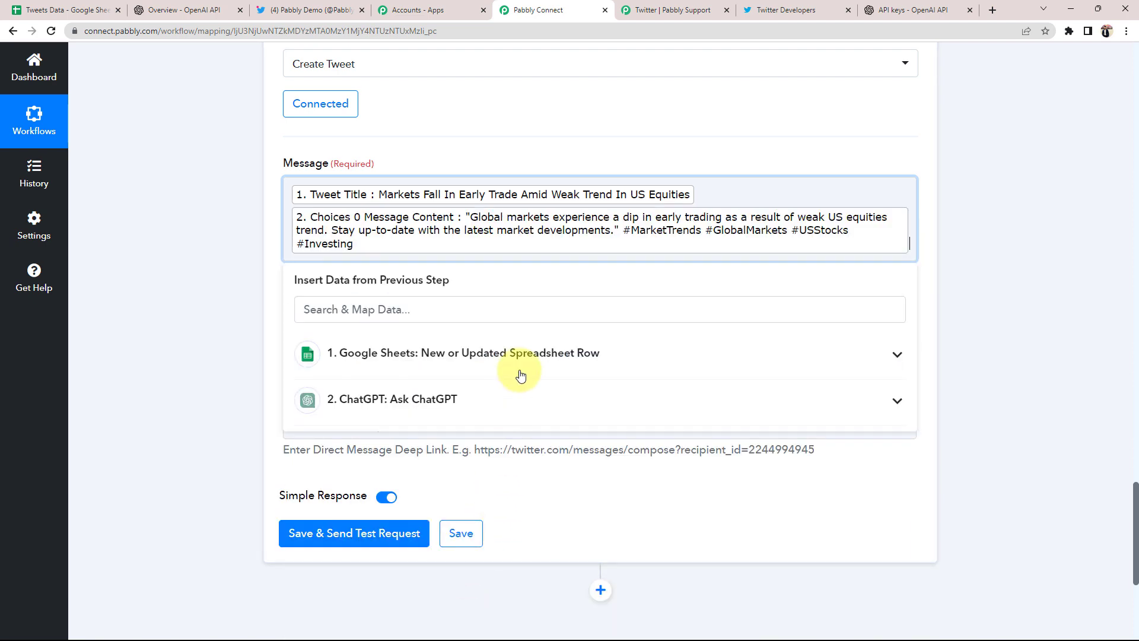
key("Return")
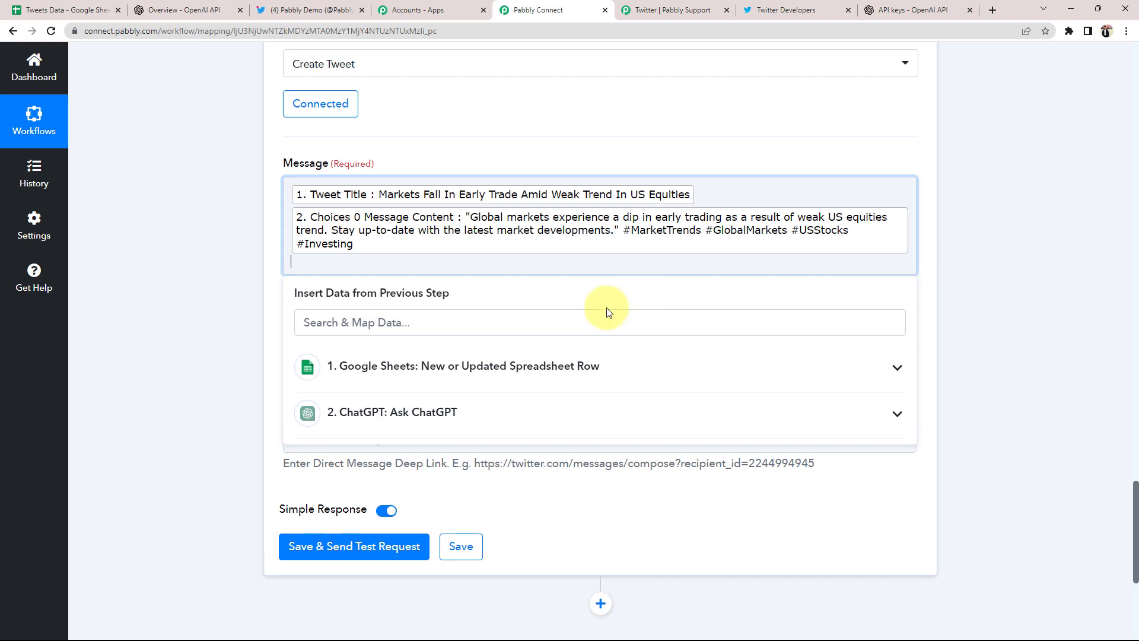
left_click(431, 371)
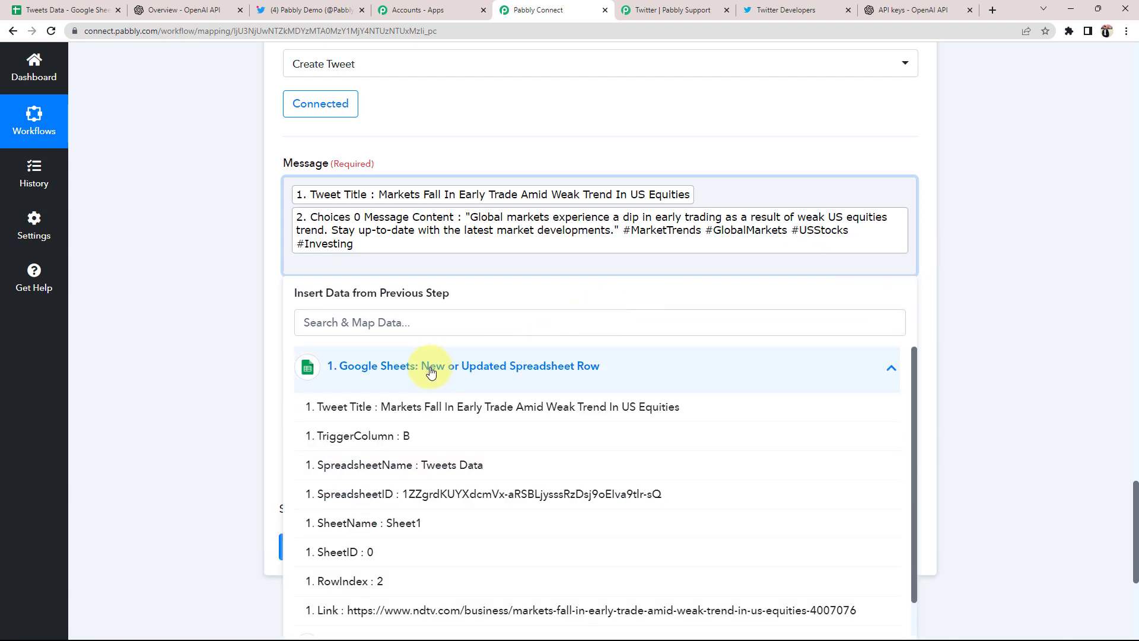
left_click(427, 611)
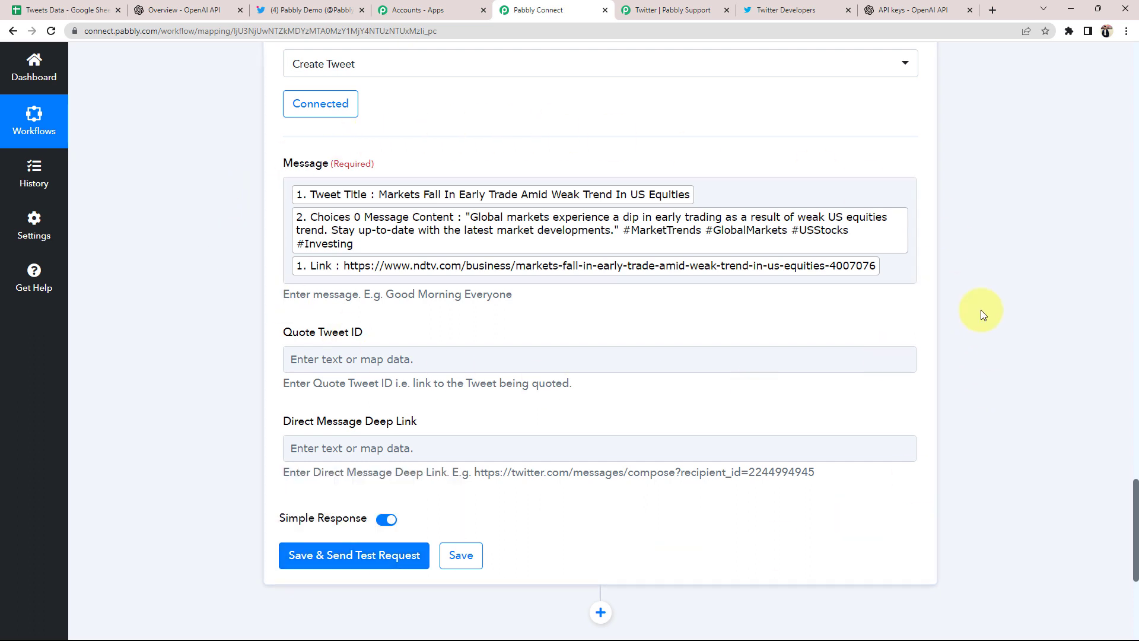
Review the mapped Message fields and compare them with the columns of the Tweets Data spreadsheet
left_click(330, 237)
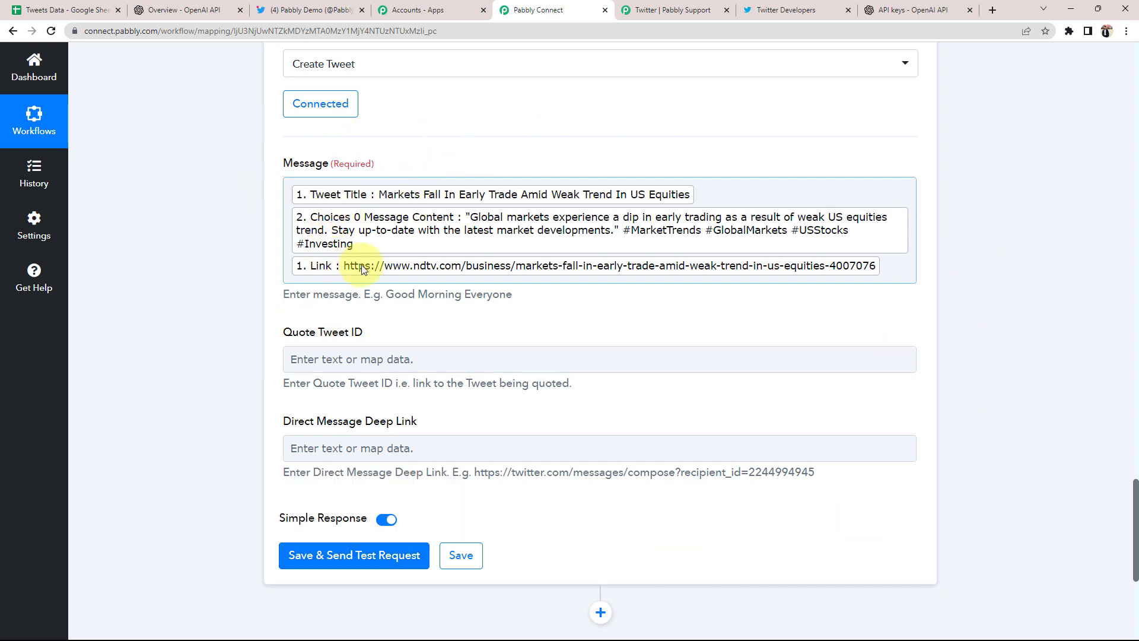
left_click(346, 367)
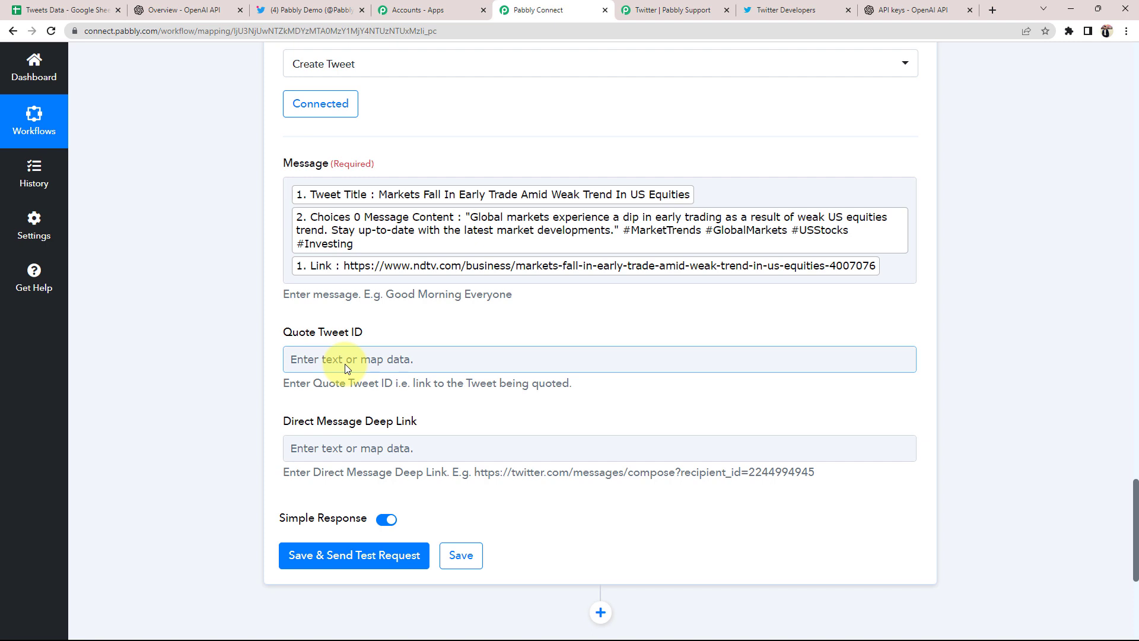
left_click(1014, 212)
left_click(892, 233)
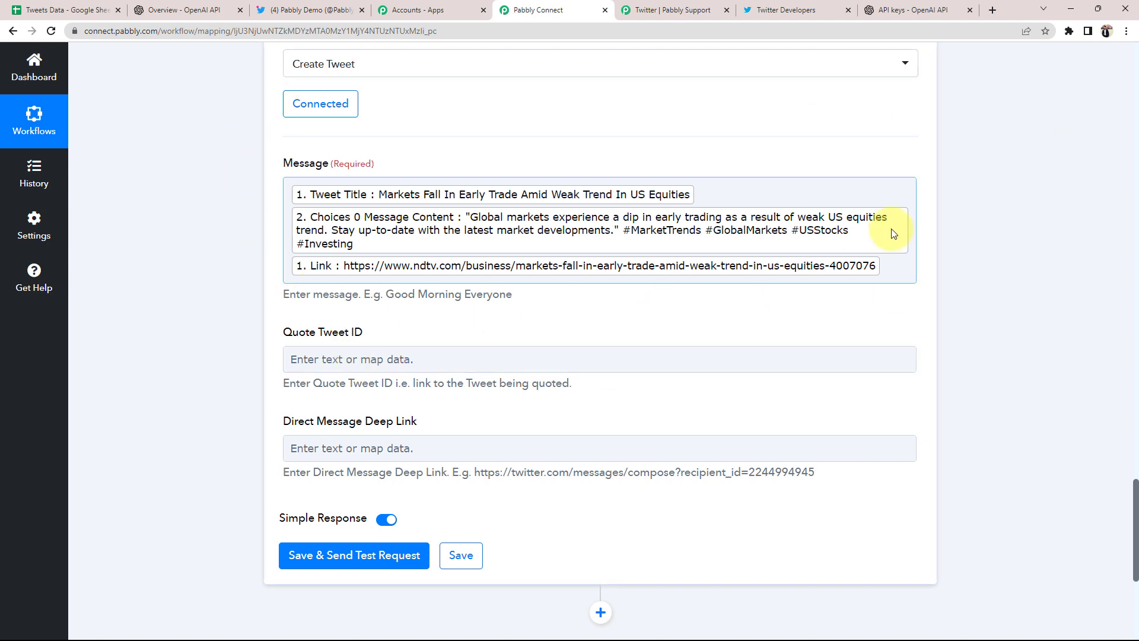
left_click(307, 289)
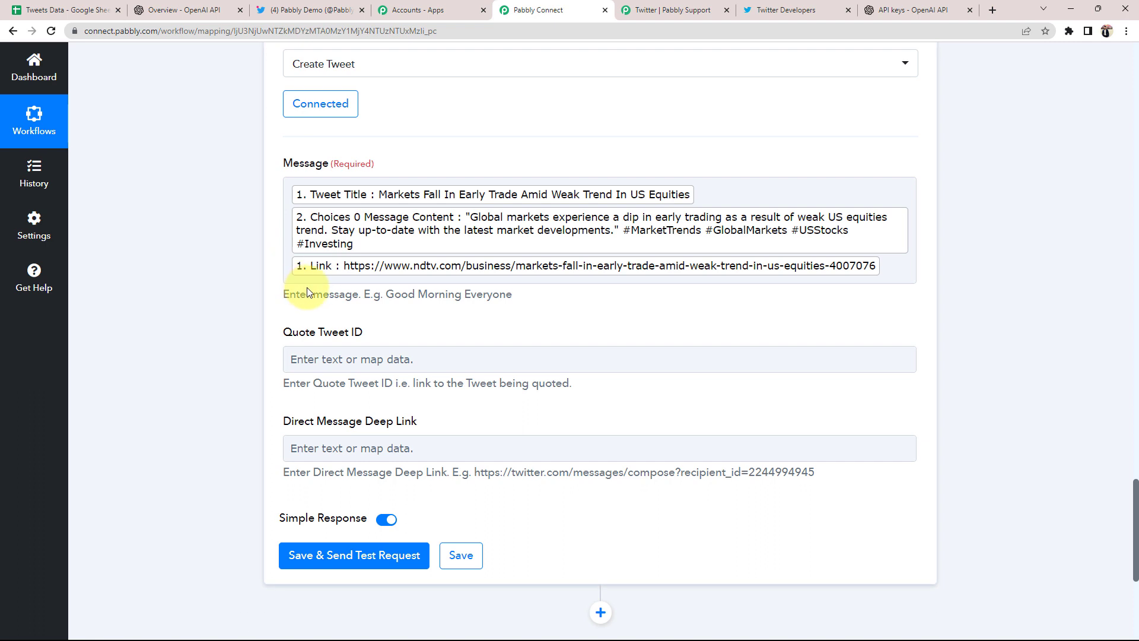
left_click(305, 261)
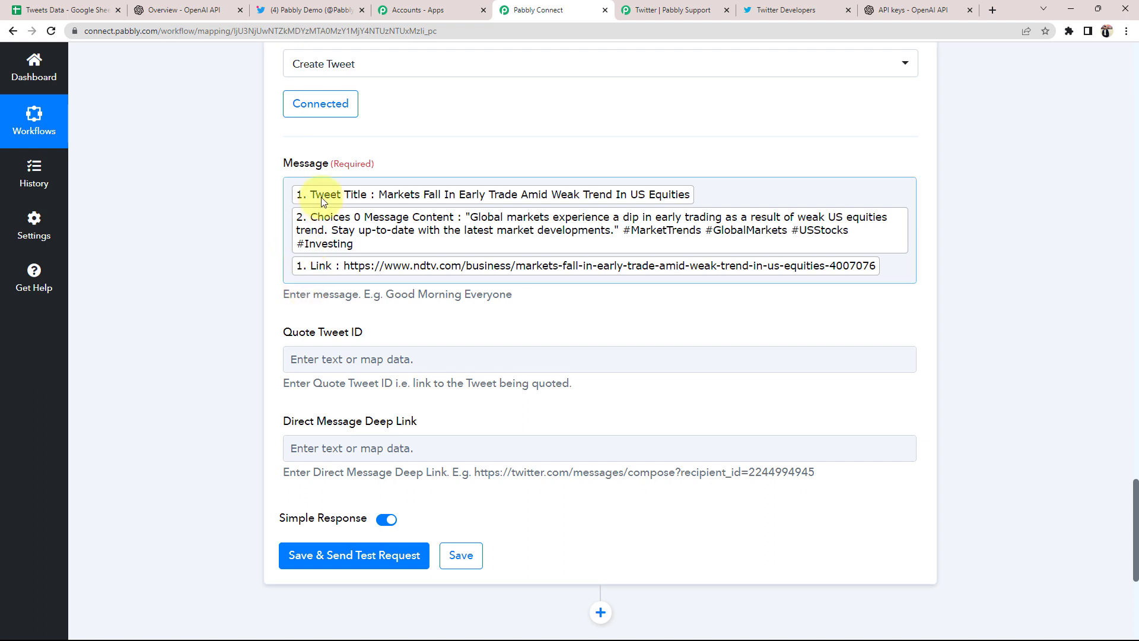
left_click(83, 11)
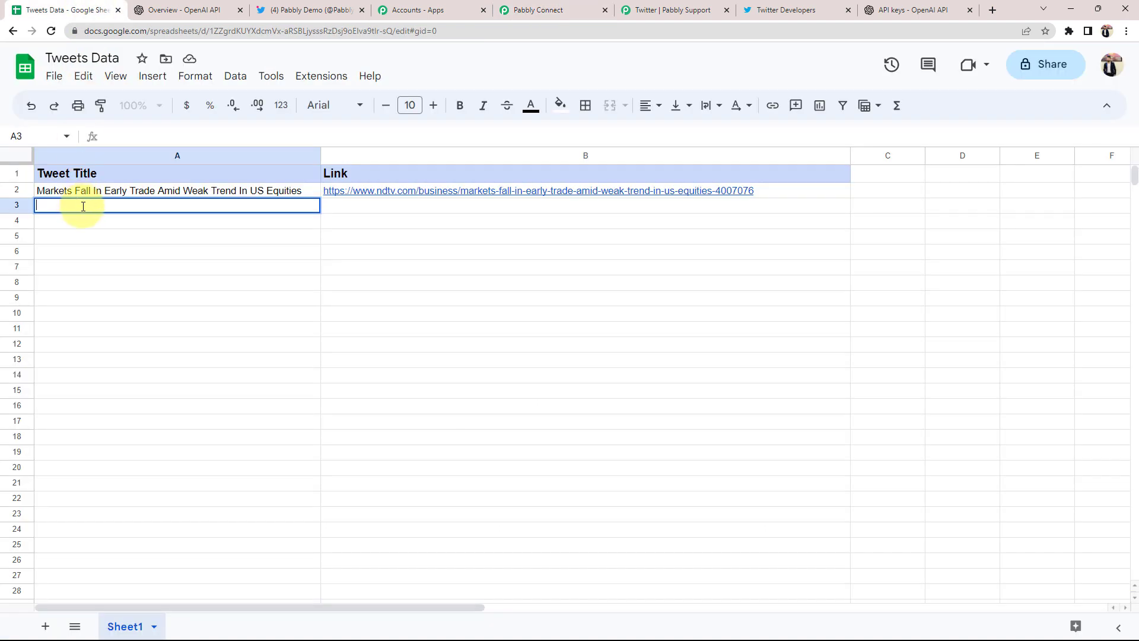
left_click(514, 10)
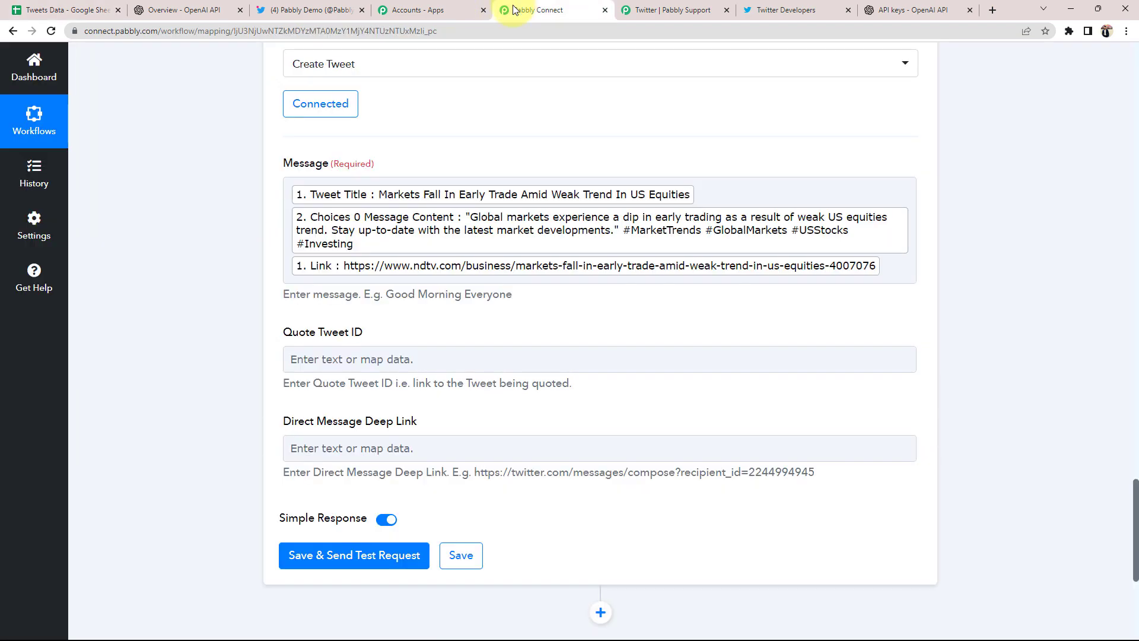
Save the Create Tweet action and send a test request to post the tweet
scroll(171, 306, "up", 7)
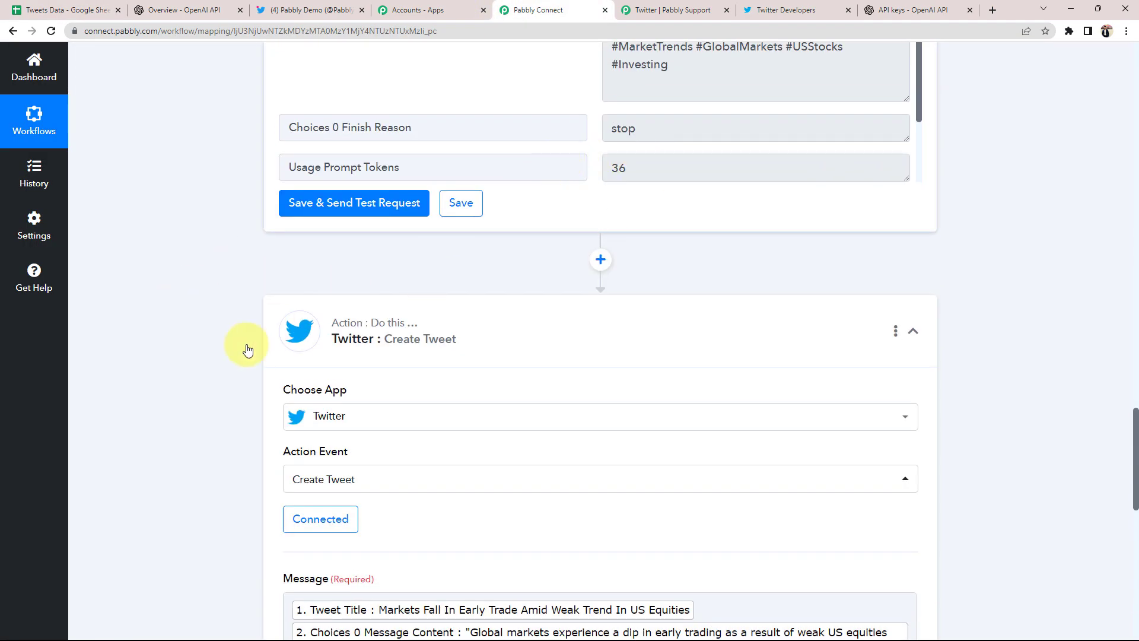
scroll(248, 350, "down", 4)
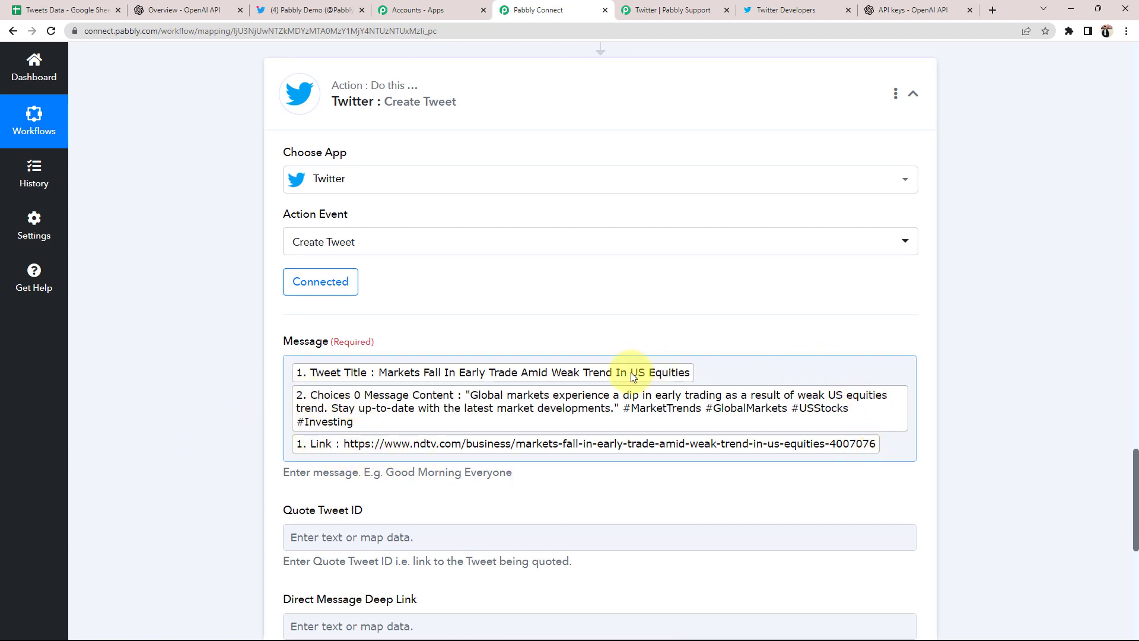
scroll(158, 463, "down", 4)
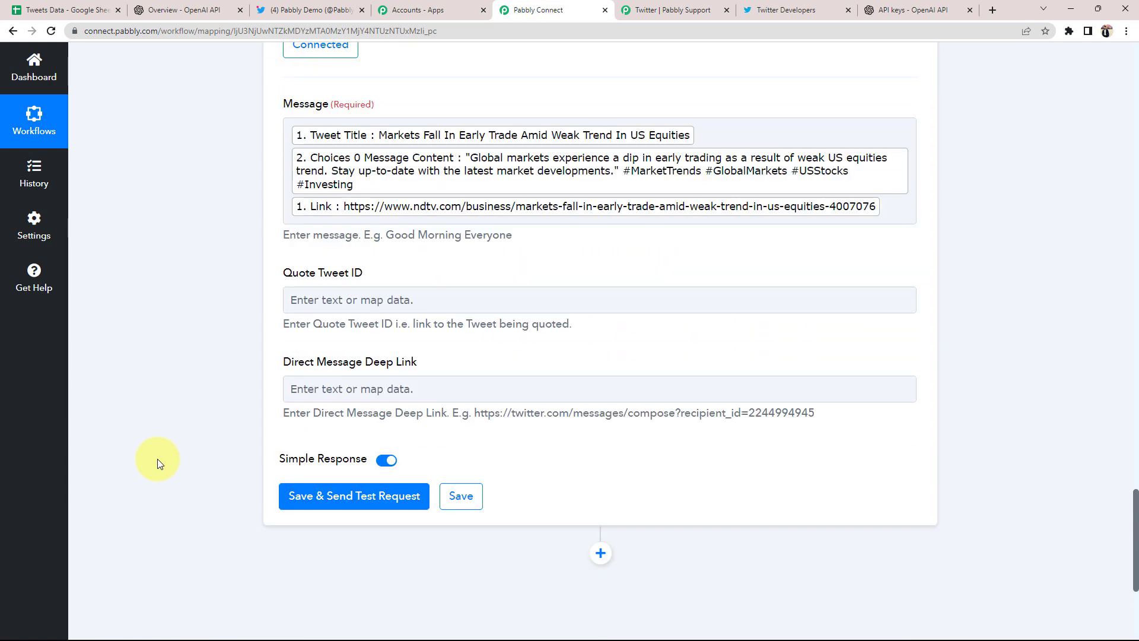
left_click(296, 496)
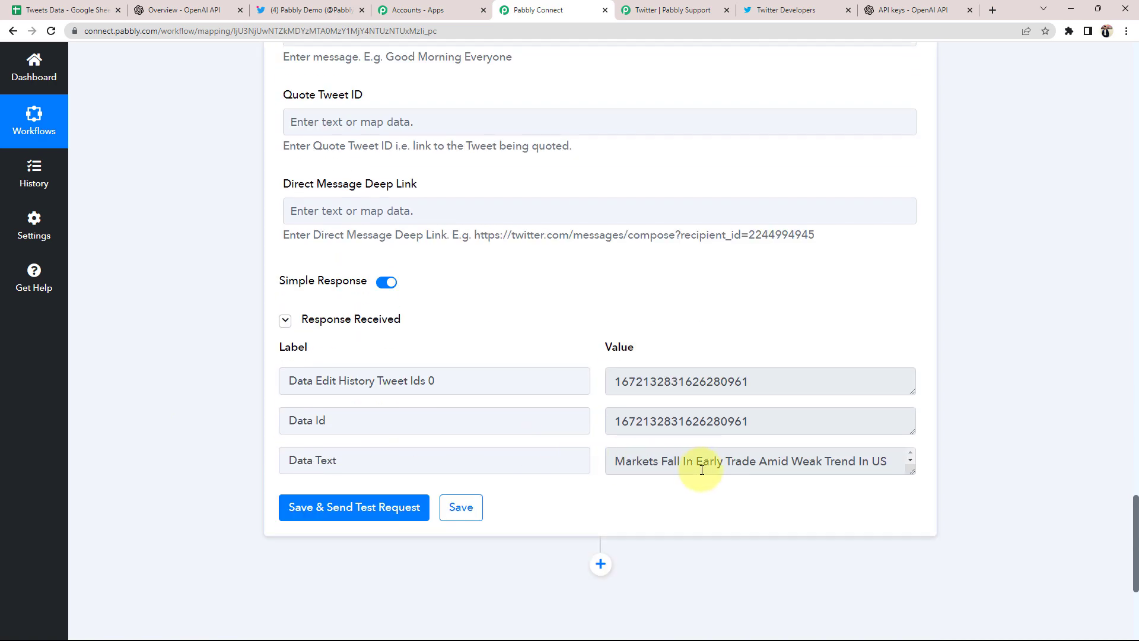
Switch to the Pabbly Demo Twitter profile, reload it, and examine the newest tweet's title, text, hashtags and link preview
scroll(437, 300, "up", 3)
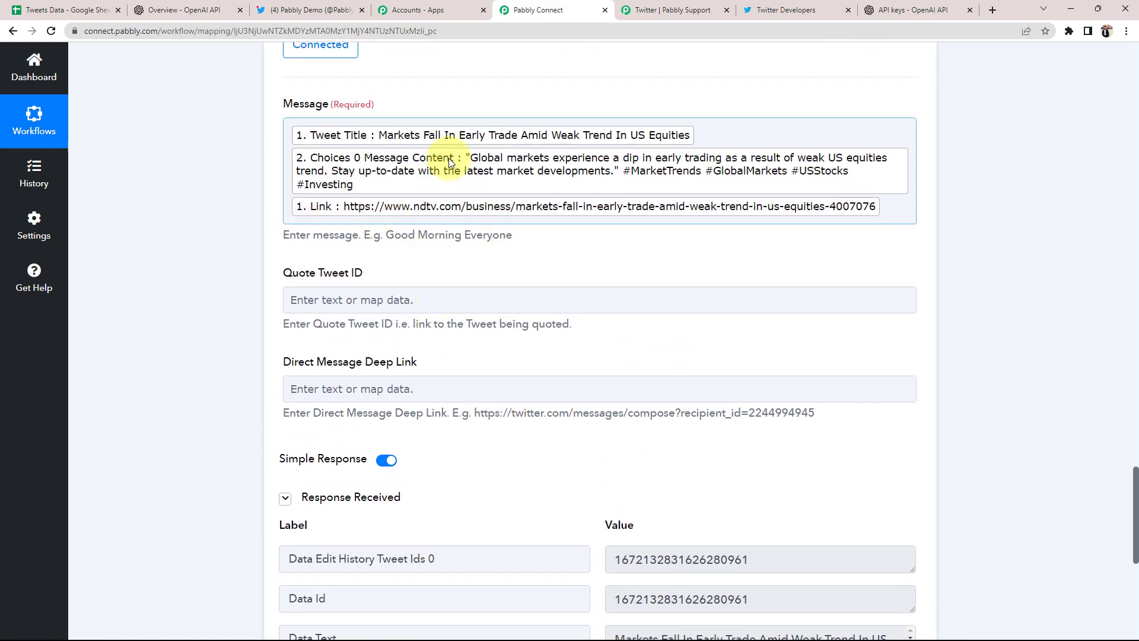
left_click(297, 10)
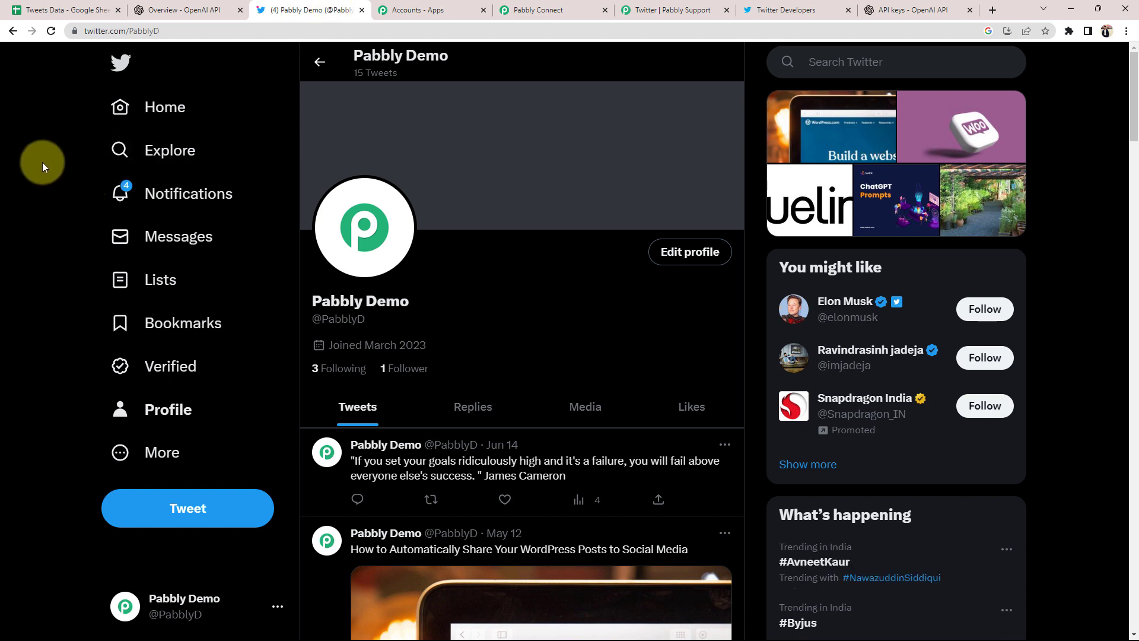
left_click(52, 33)
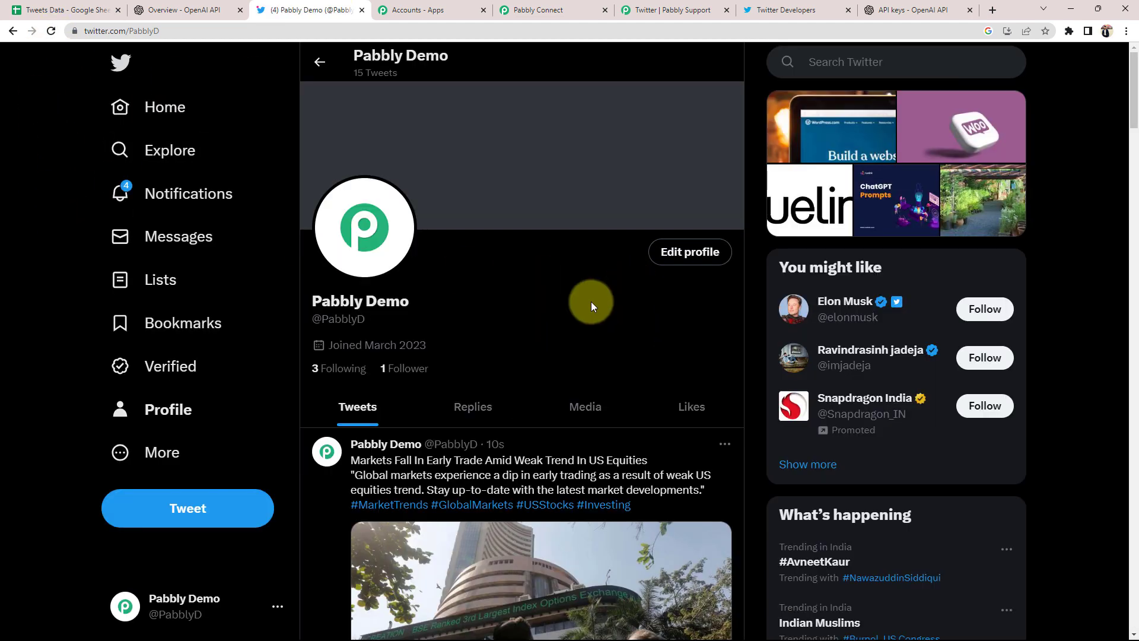
scroll(469, 456, "down", 3)
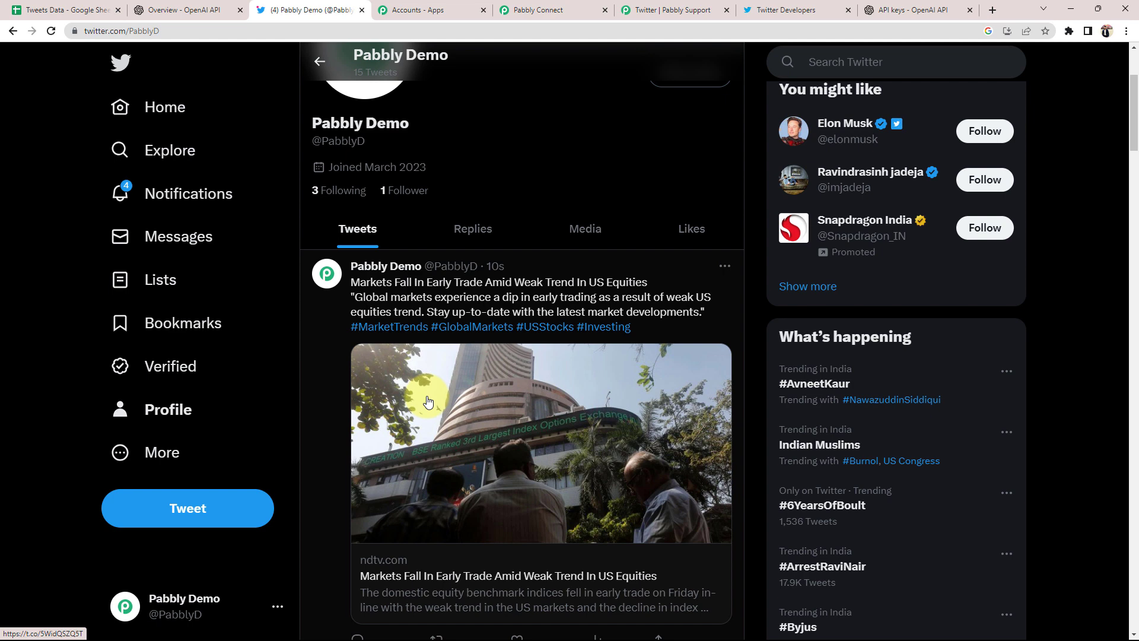
Compare the mapped Message fields of the Create Tweet action in Pabbly Connect with the tweet posted on the Twitter profile
left_click(532, 10)
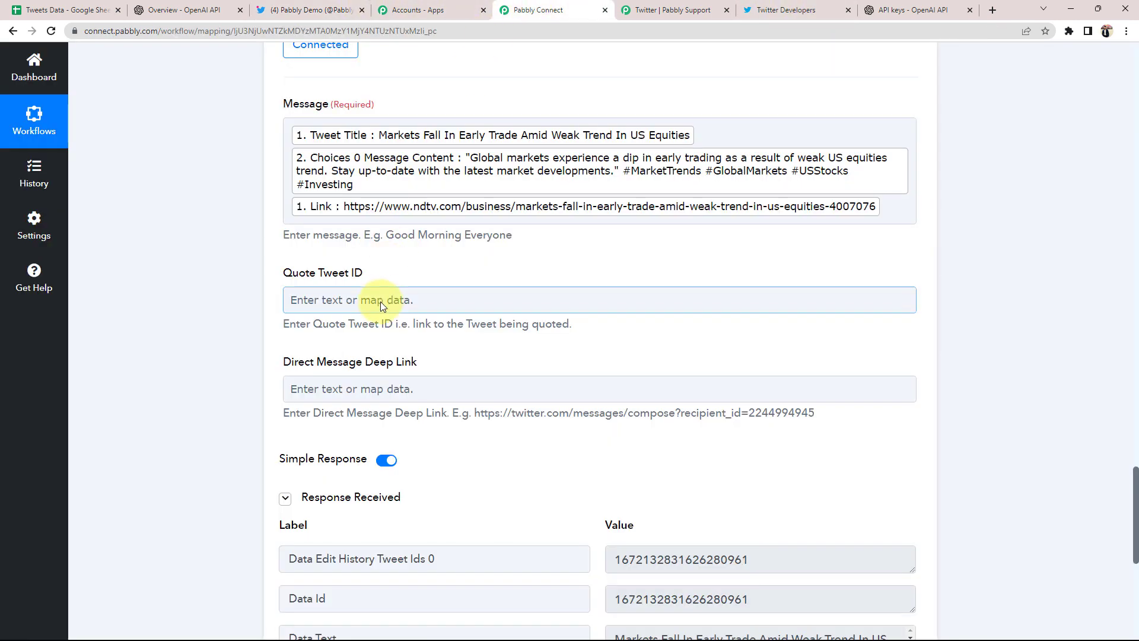
scroll(380, 301, "up", 1)
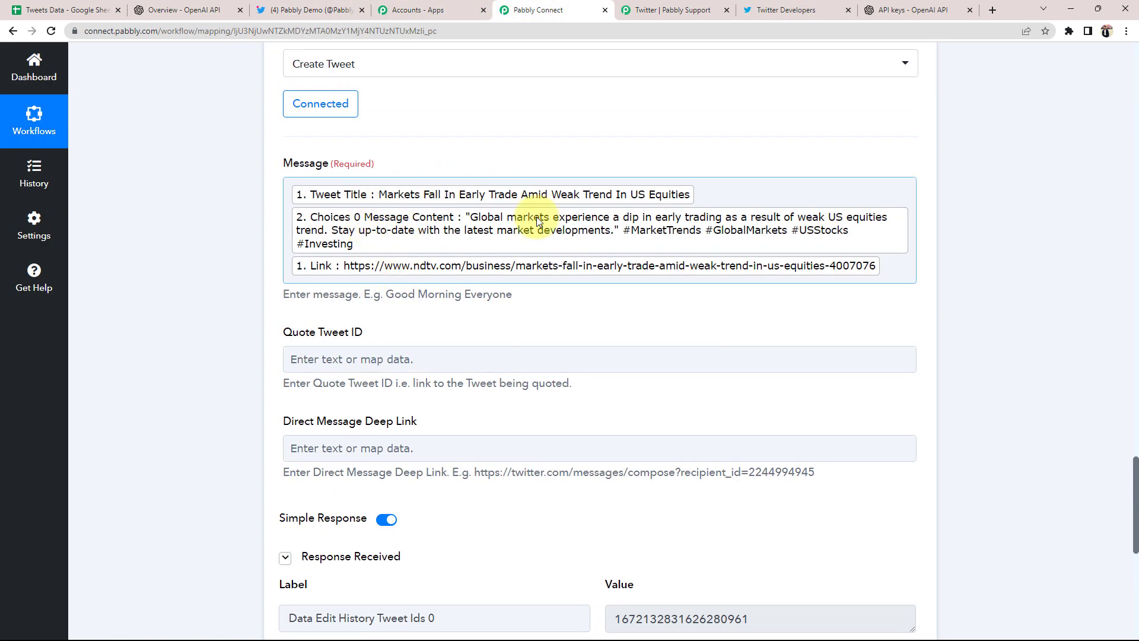
left_click(763, 9)
left_click(311, 9)
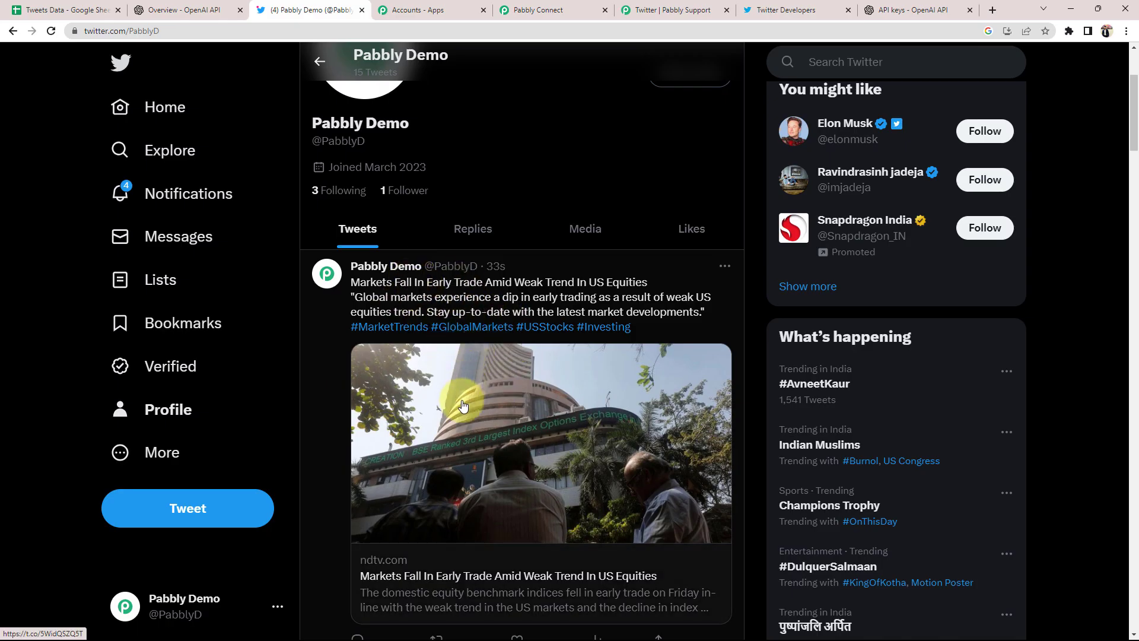
Return to the Pabbly Connect workflow and collapse the Twitter, ChatGPT and Google Sheets steps to show the whole workflow
left_click(523, 11)
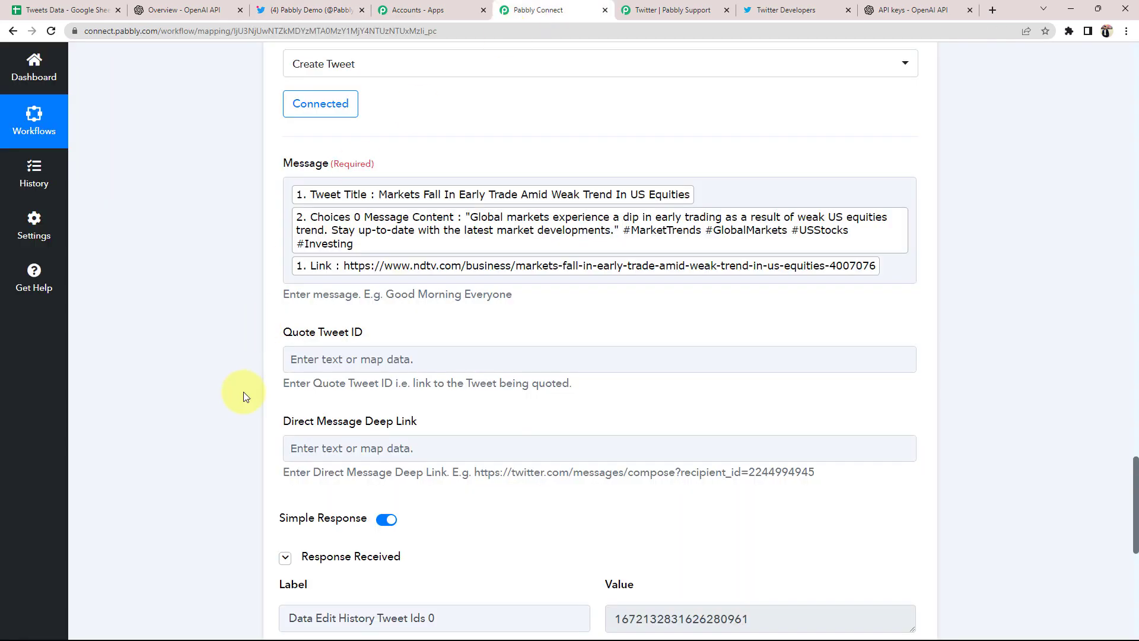
scroll(243, 392, "up", 5)
scroll(243, 396, "up", 3)
scroll(544, 522, "up", 10)
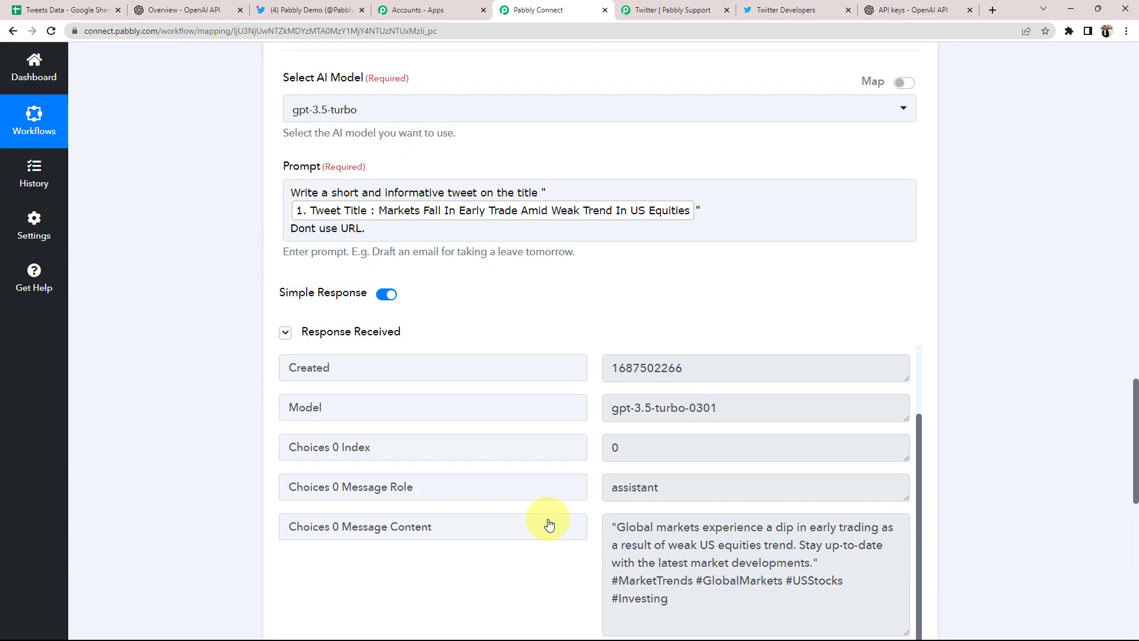
left_click(567, 148)
scroll(412, 339, "up", 13)
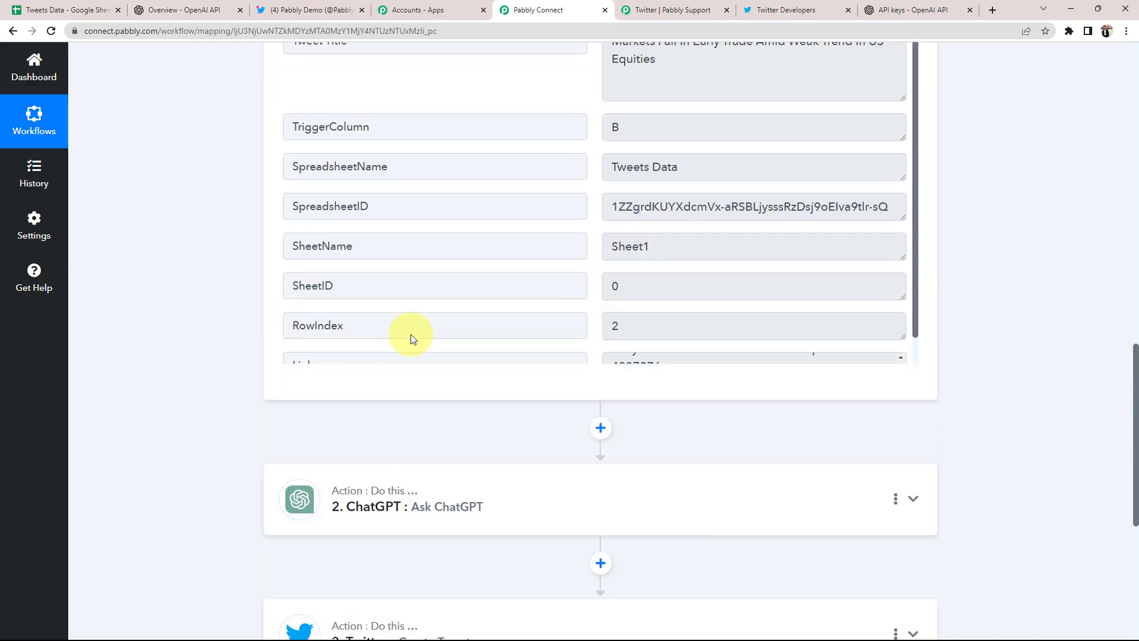
scroll(410, 333, "up", 10)
left_click(682, 158)
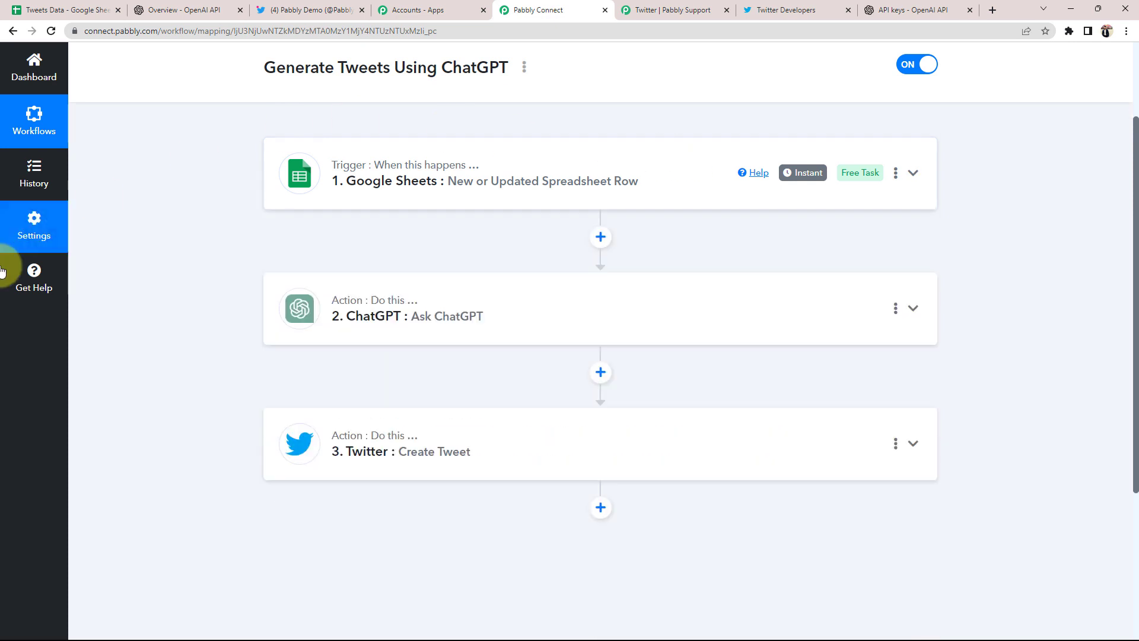